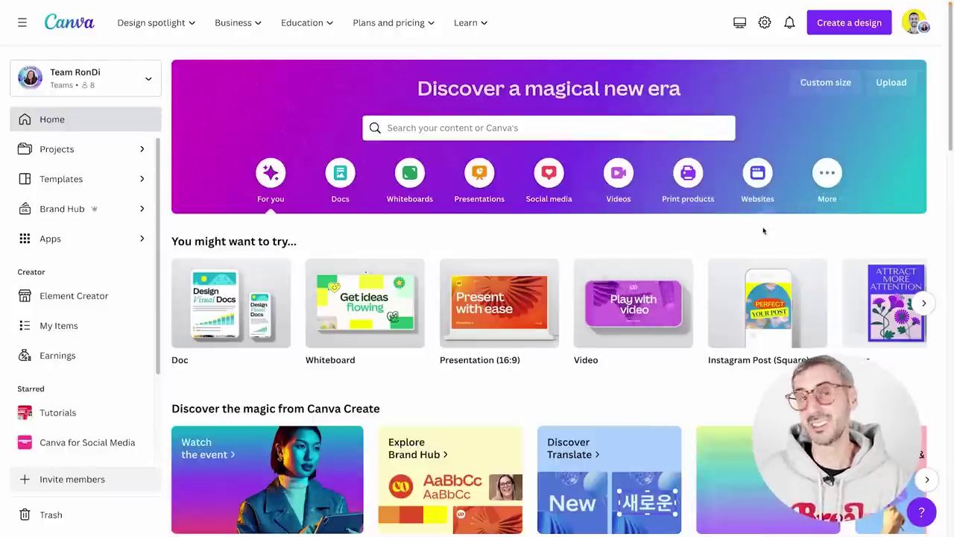
# - Search Canva's content for "instagram travel post" templates
pyautogui.click(519, 129)
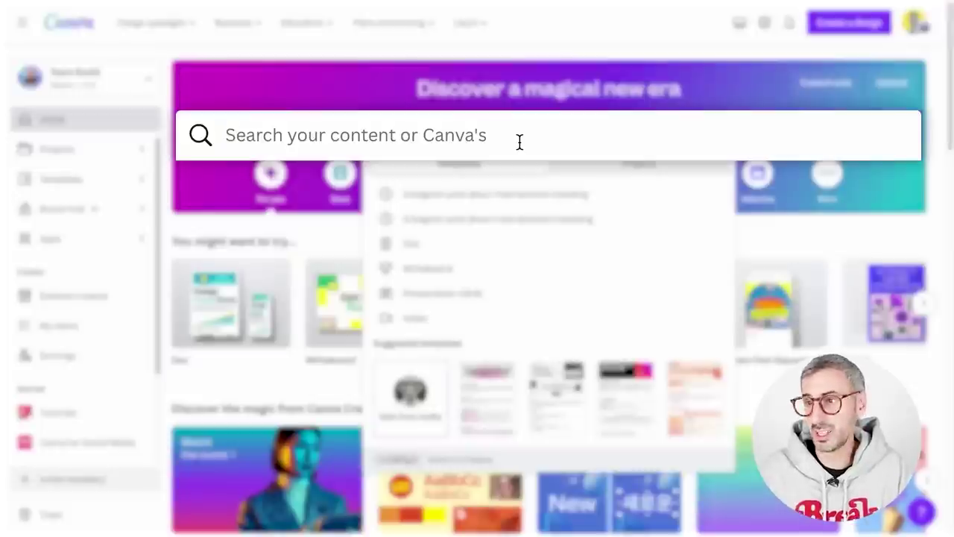
pyautogui.write('insta')
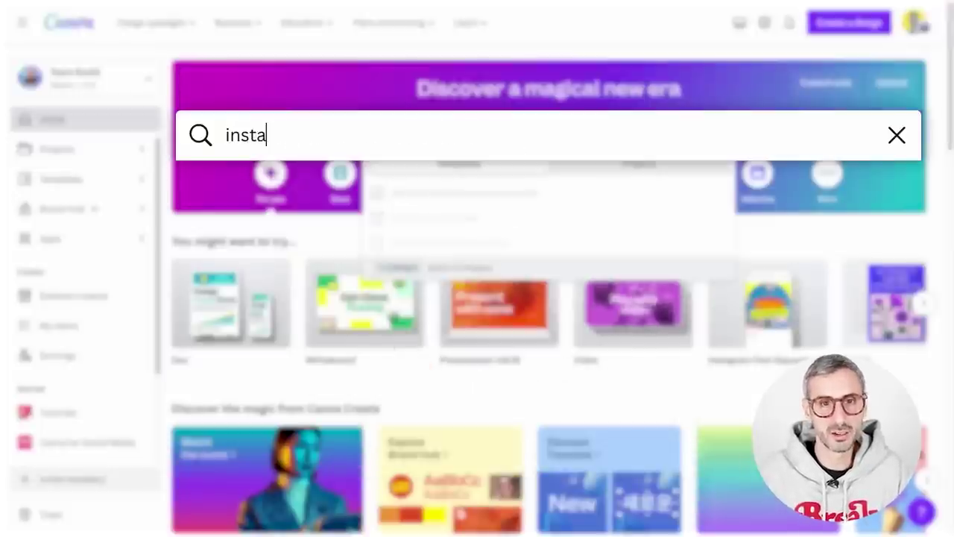
pyautogui.write('gram travel post')
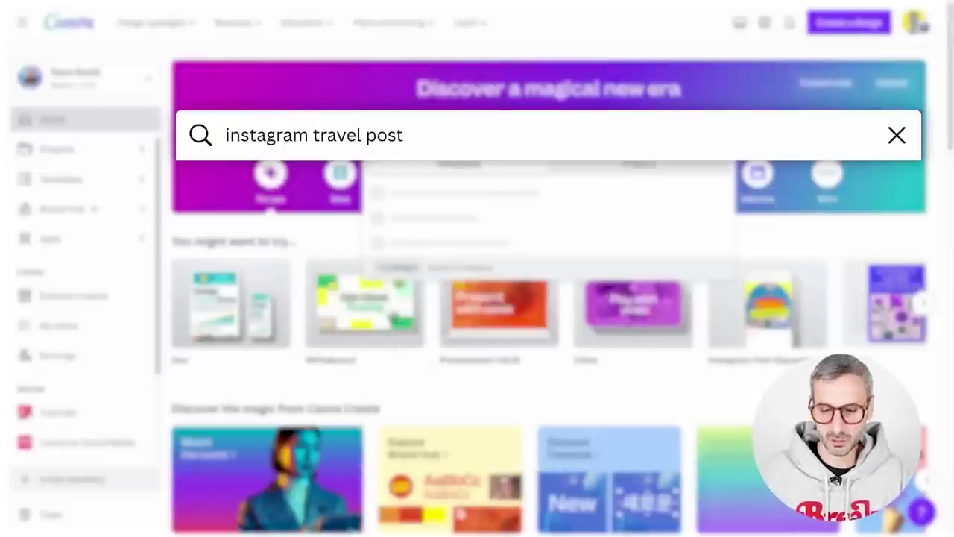
pyautogui.press('Return')
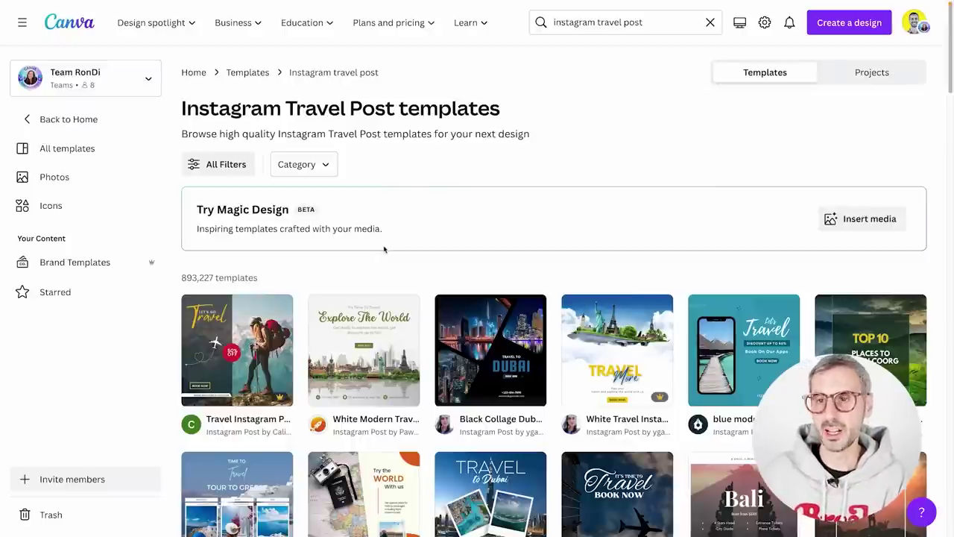
# - Create Magic Design templates from the uploaded selfie of the couple in the city square and browse the generated posts
pyautogui.click(883, 221)
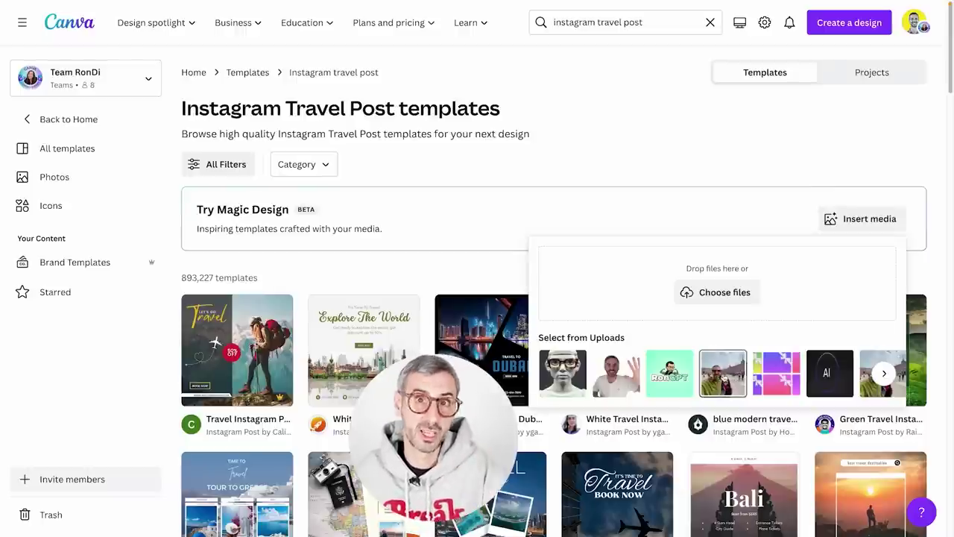
pyautogui.click(722, 373)
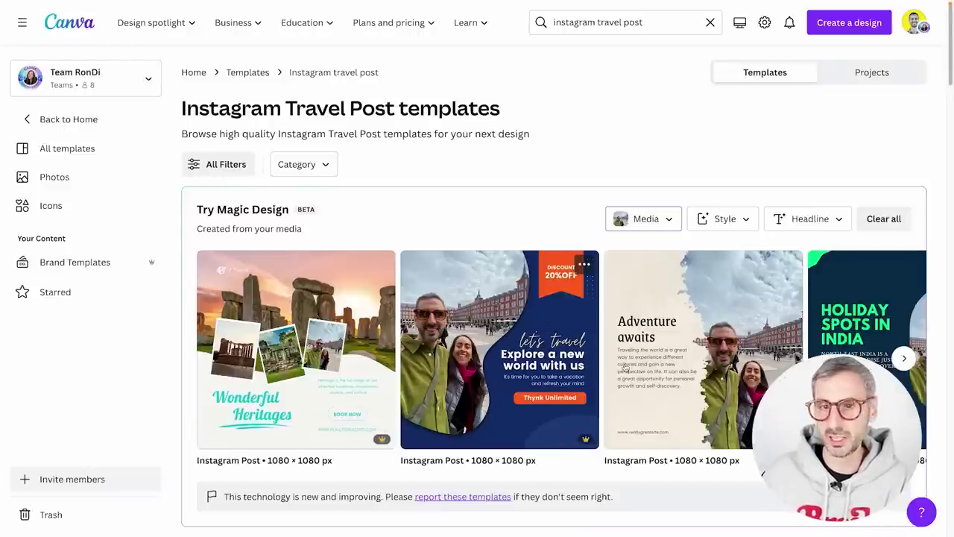
pyautogui.click(905, 358)
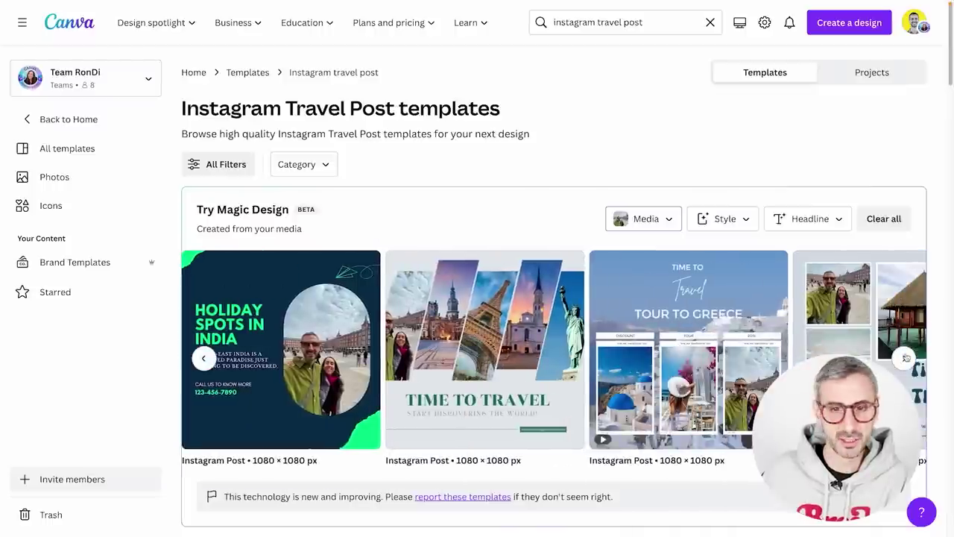
pyautogui.click(905, 358)
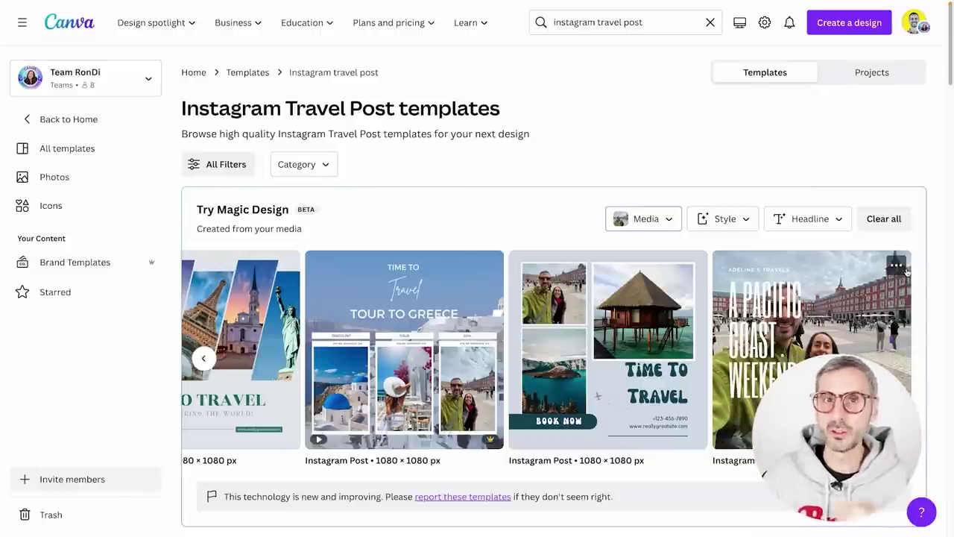
# - Choose the Colorful vibe in the Magic Design style options
pyautogui.click(746, 221)
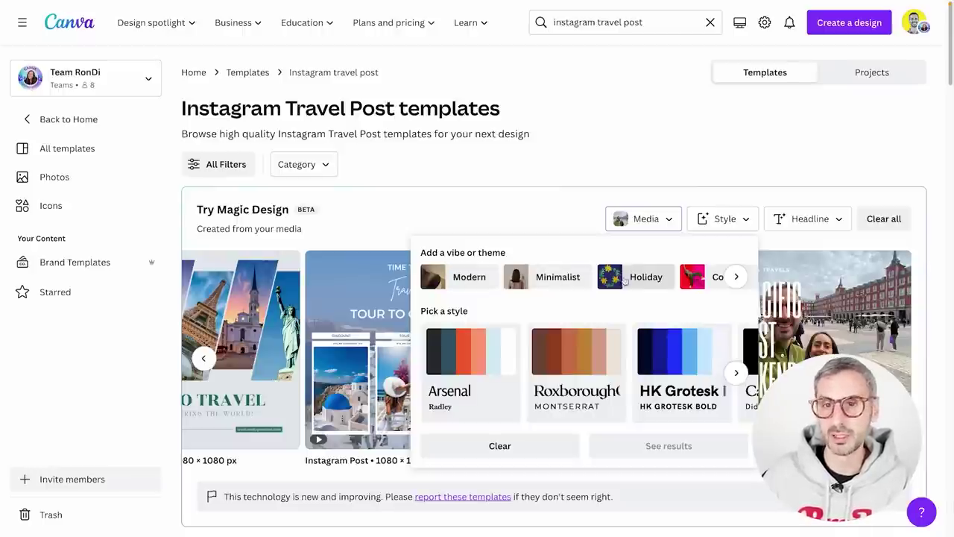
pyautogui.click(736, 277)
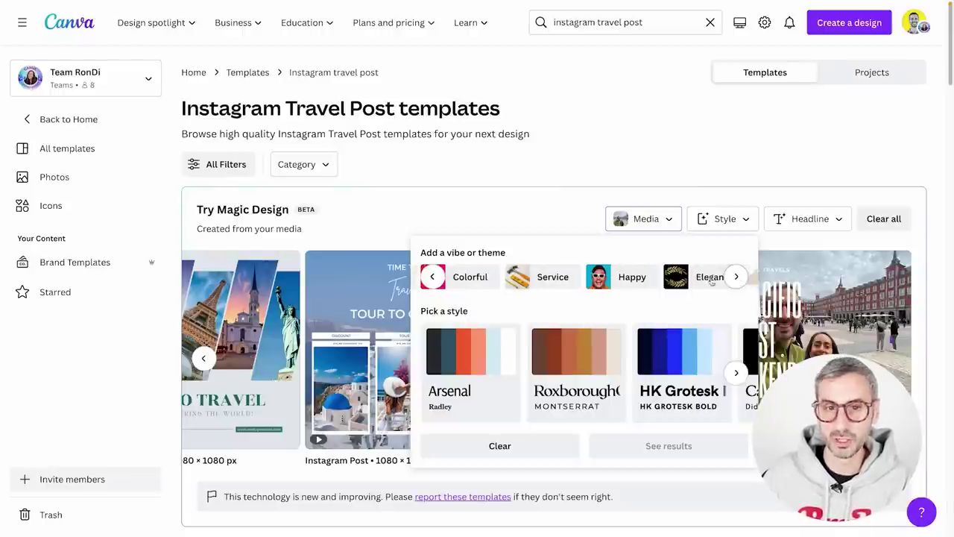
pyautogui.click(466, 277)
pyautogui.scroll(-1, 440, 306)
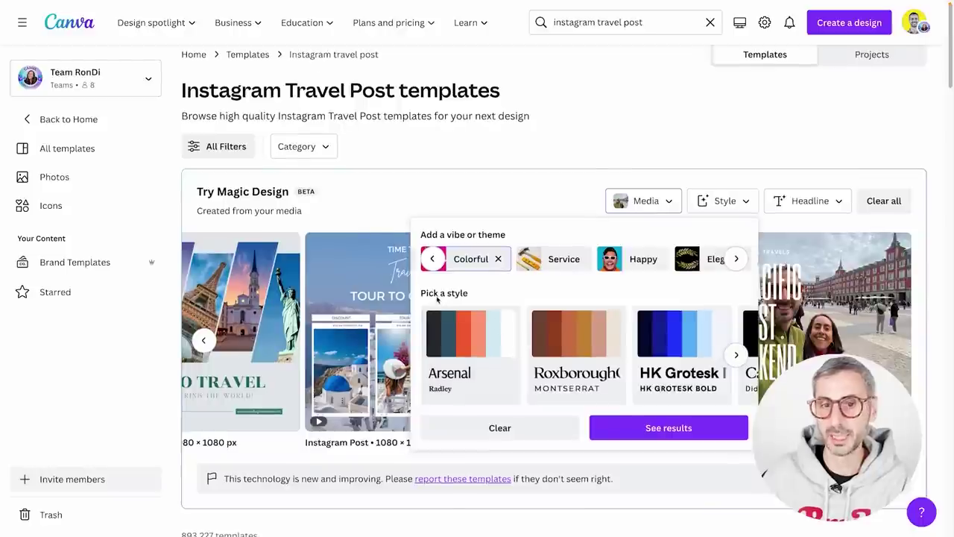
# - Pick the purple and pink Shrikhand/Quicksand style and apply it to the Magic Design results
pyautogui.click(736, 356)
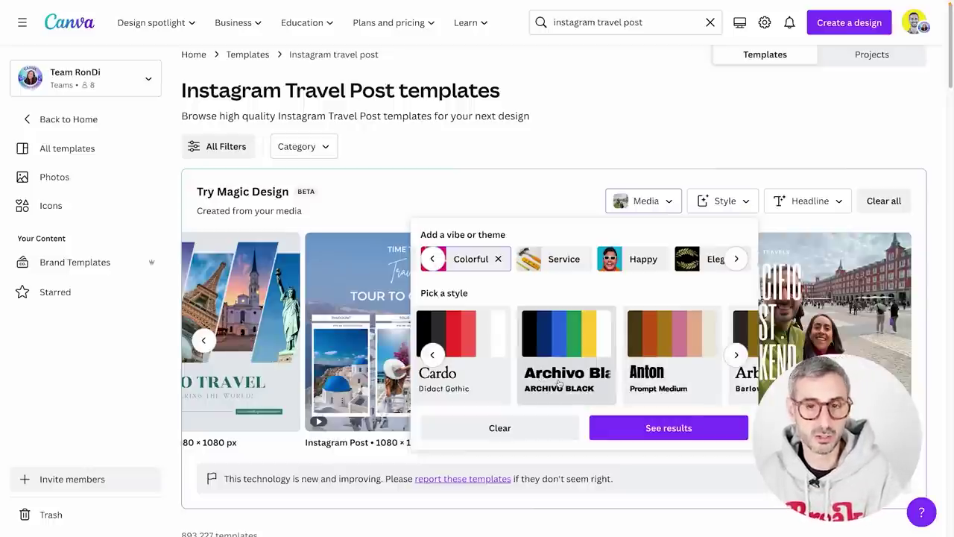
pyautogui.click(736, 355)
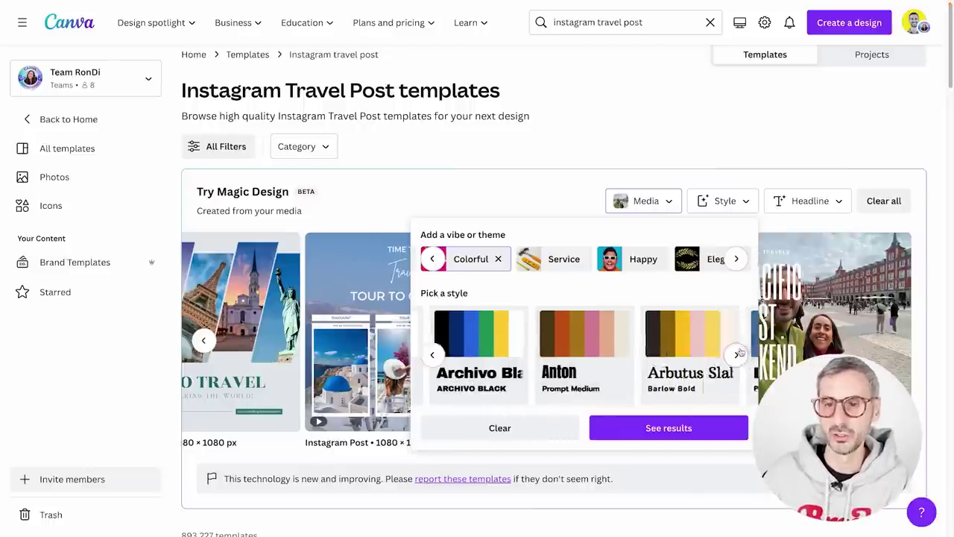
pyautogui.click(736, 355)
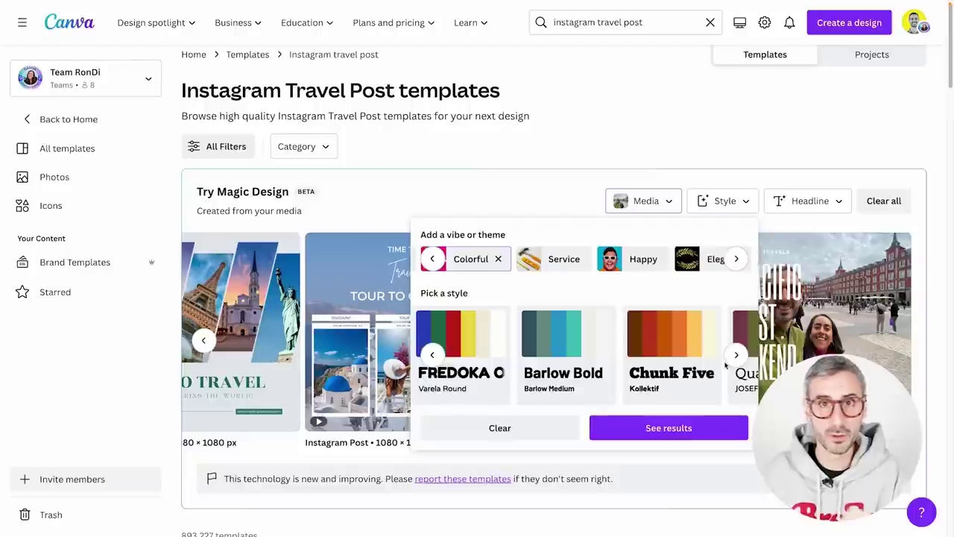
pyautogui.click(737, 356)
pyautogui.click(737, 357)
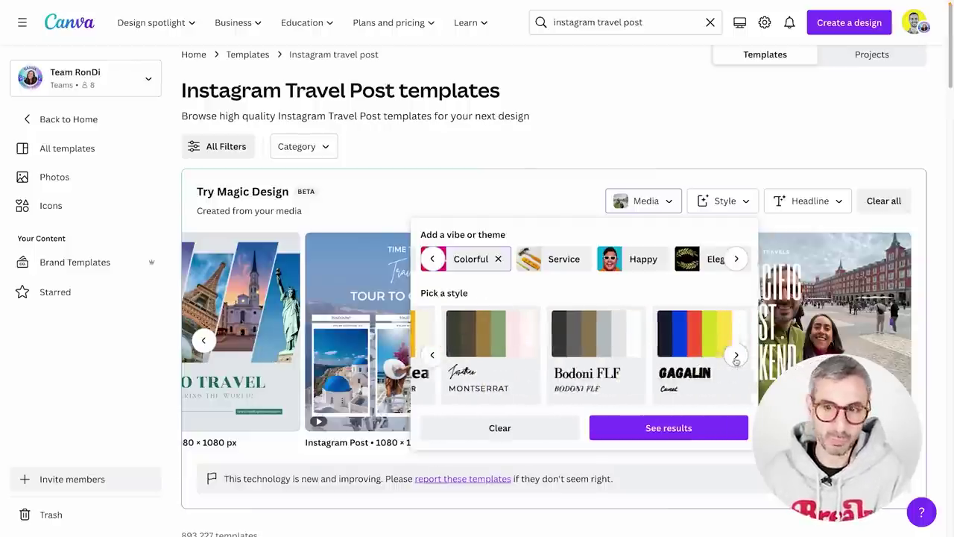
pyautogui.click(737, 356)
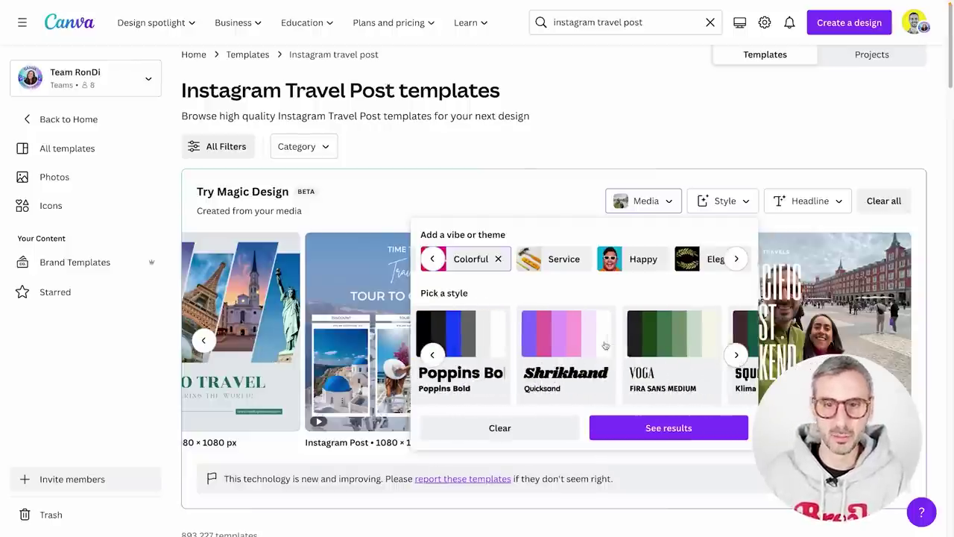
pyautogui.click(577, 341)
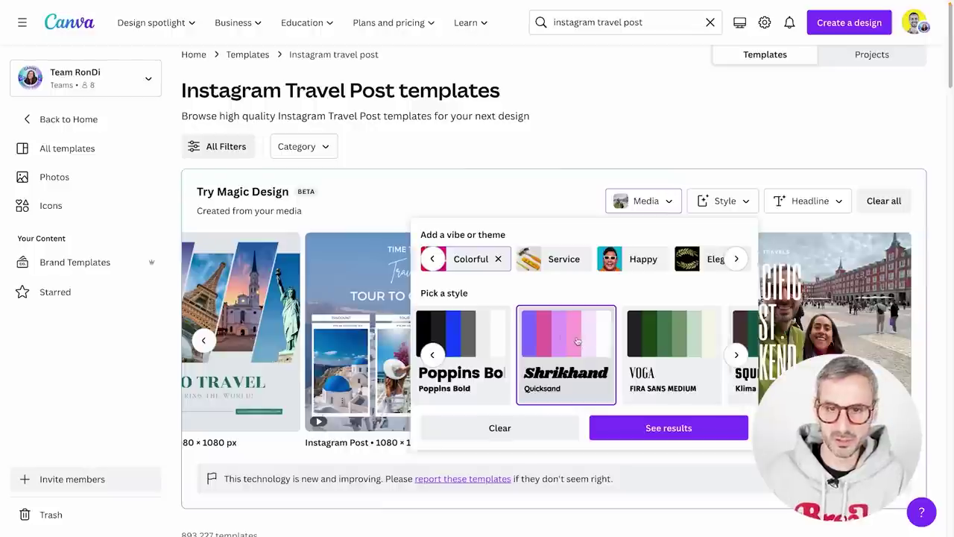
pyautogui.click(670, 432)
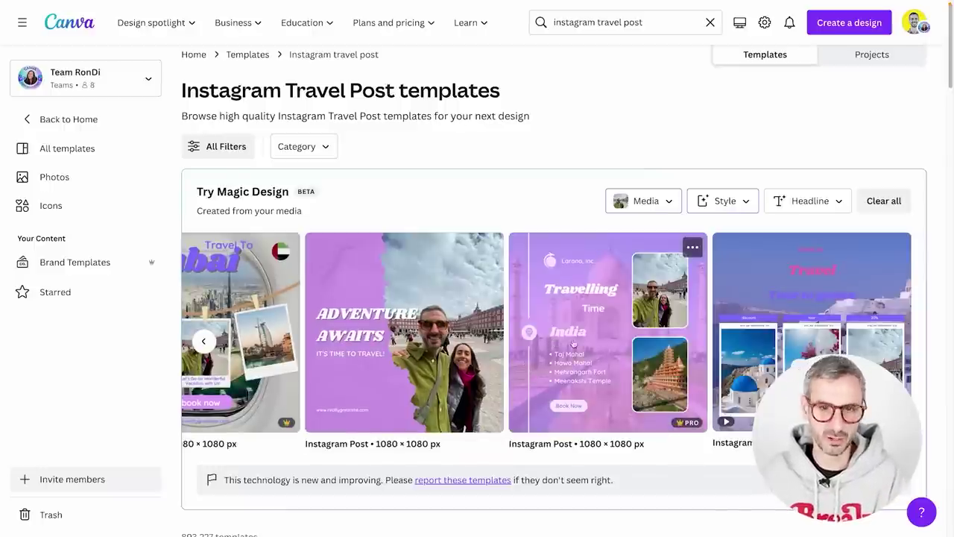
# - Set the headline of the Magic Design results to "Weekend in Madrid" and open the purple post with the text beside the couple
pyautogui.scroll(1, 134, 299)
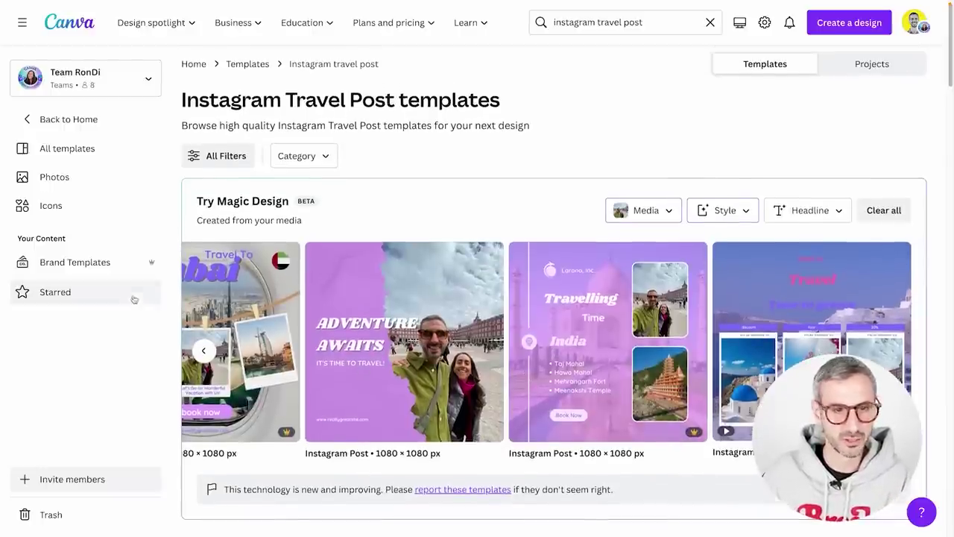
pyautogui.click(206, 351)
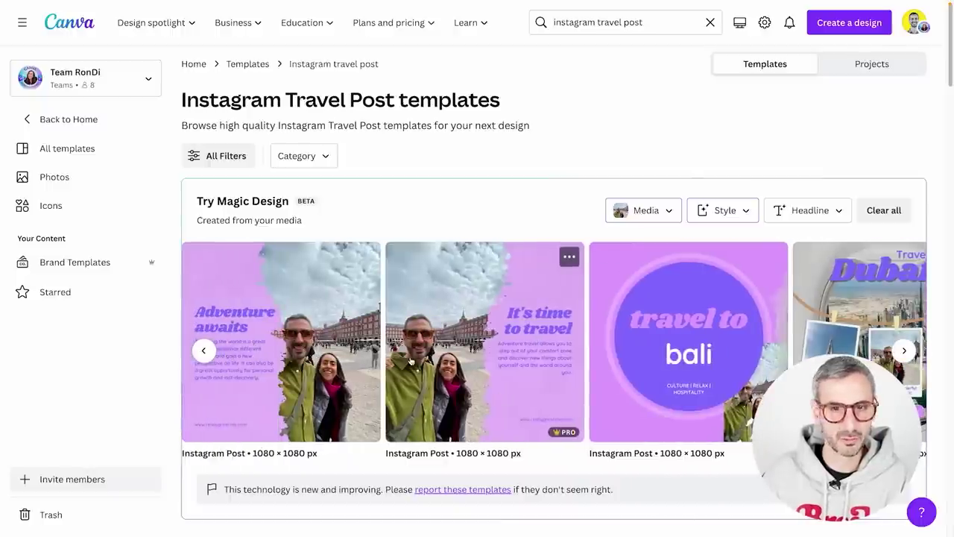
pyautogui.click(811, 213)
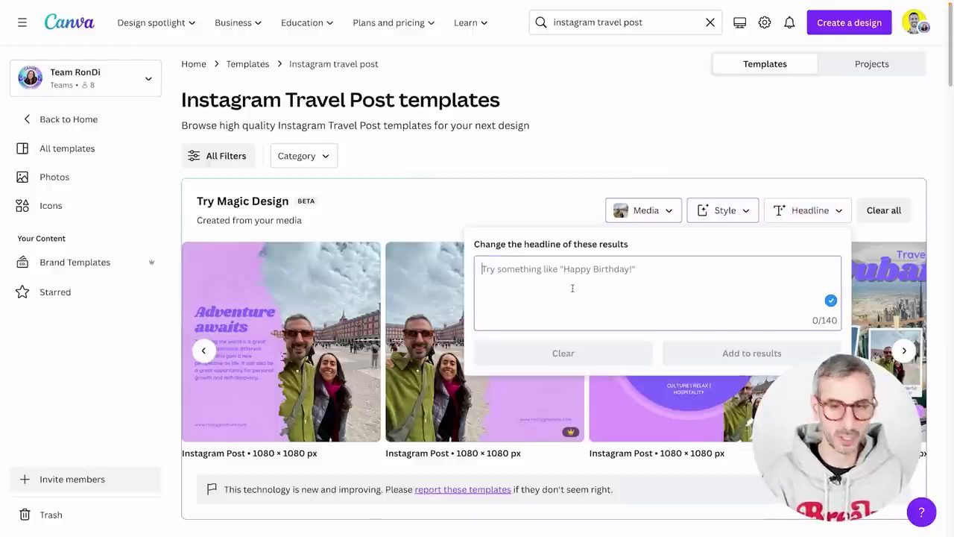
pyautogui.write('Wee')
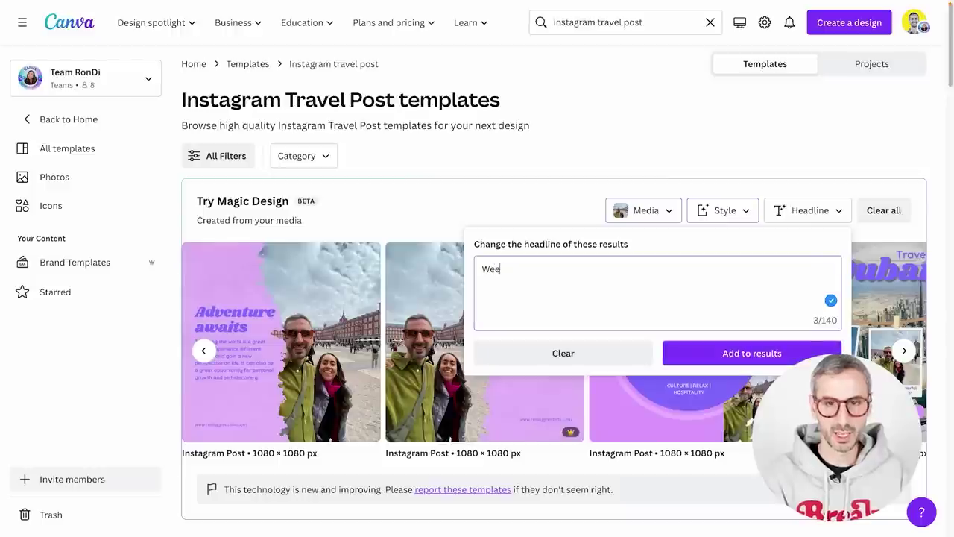
pyautogui.write('kend in Ma')
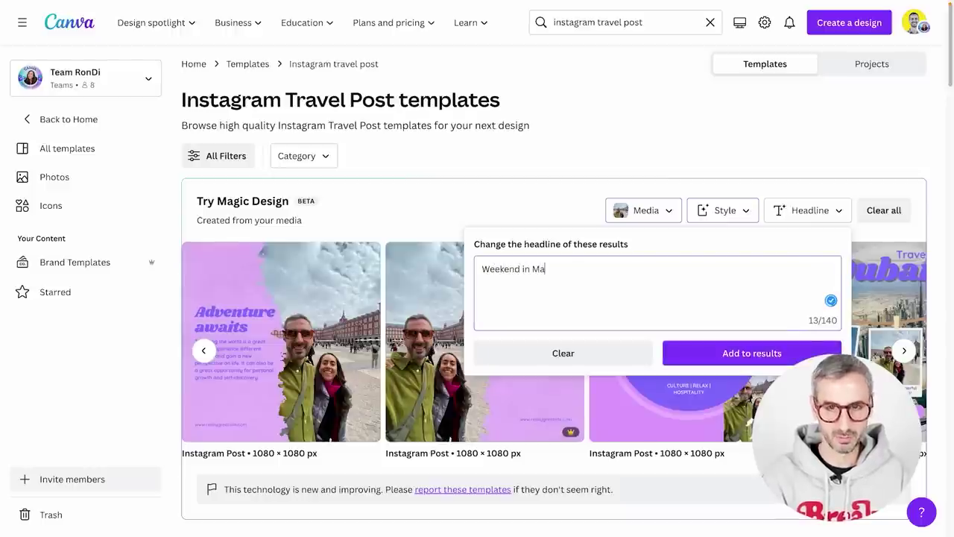
pyautogui.write('drid')
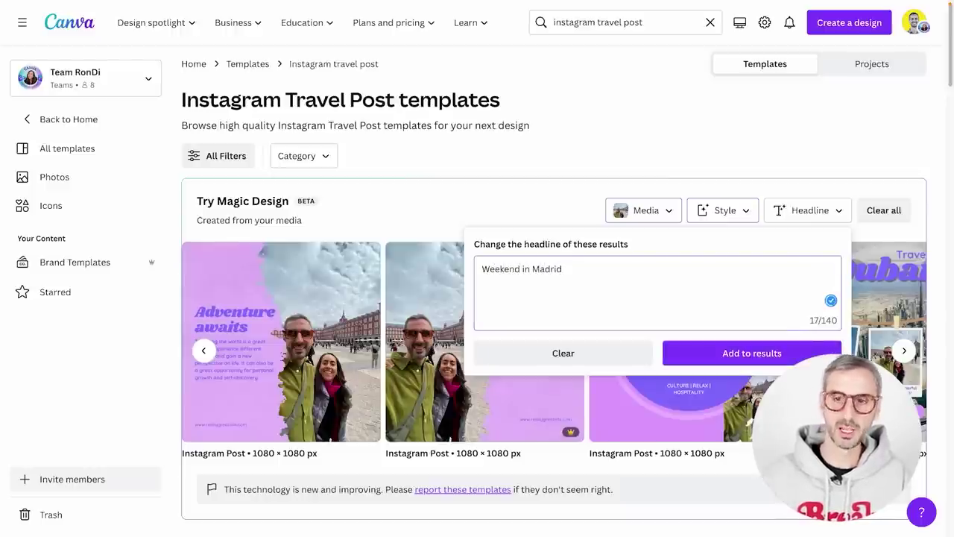
pyautogui.click(756, 357)
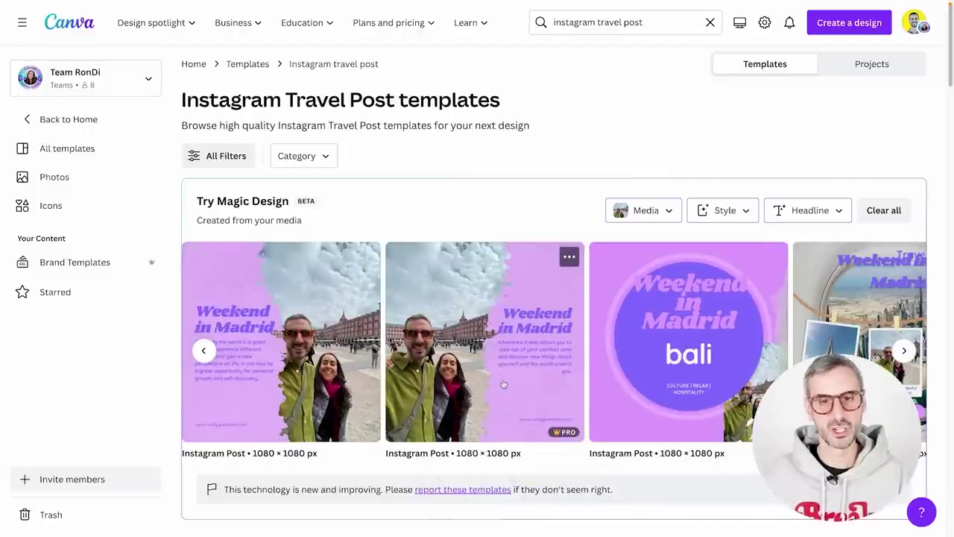
pyautogui.click(488, 349)
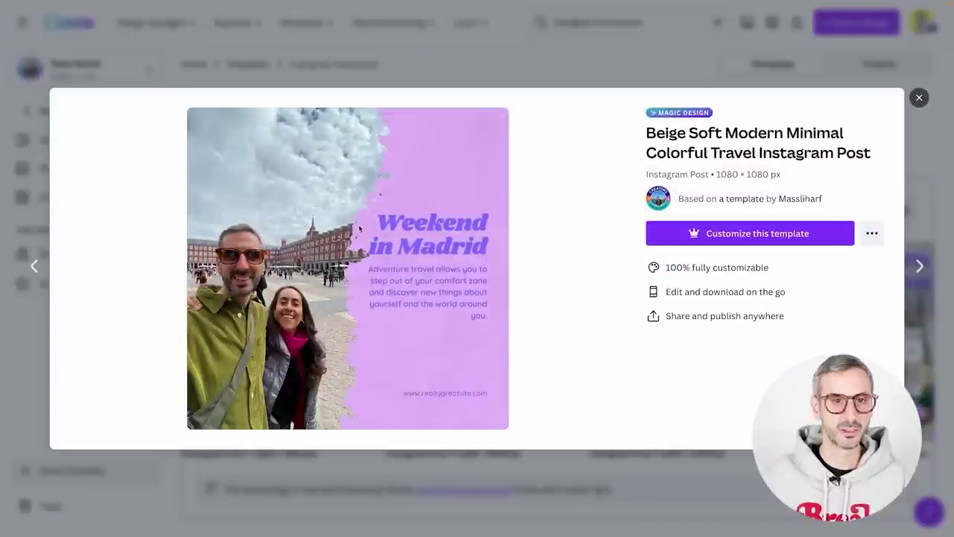
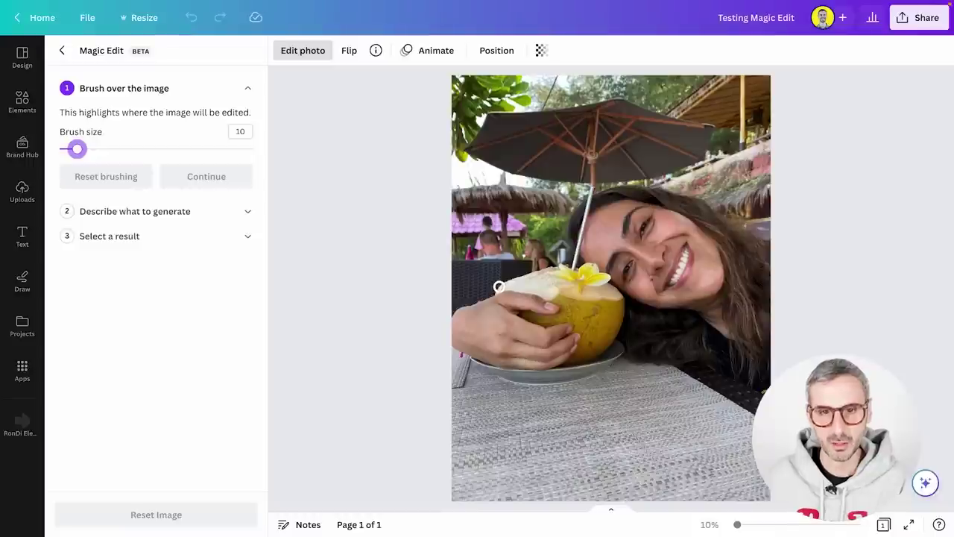
# - Brush over the coconut and its plate for Magic Edit at size 10, filling the gaps around the fingers at brush size 4
pyautogui.moveTo(492, 288)
pyautogui.mouseDown()
pyautogui.moveTo(593, 269)
pyautogui.moveTo(619, 294)
pyautogui.moveTo(612, 357)
pyautogui.moveTo(542, 381)
pyautogui.mouseUp()
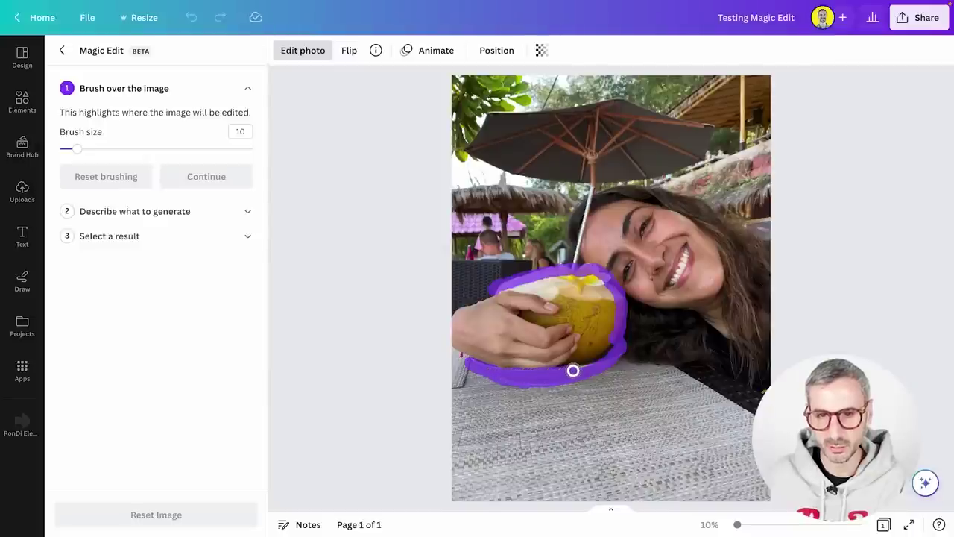
pyautogui.moveTo(566, 370)
pyautogui.mouseDown()
pyautogui.moveTo(588, 338)
pyautogui.moveTo(586, 294)
pyautogui.moveTo(563, 279)
pyautogui.mouseUp()
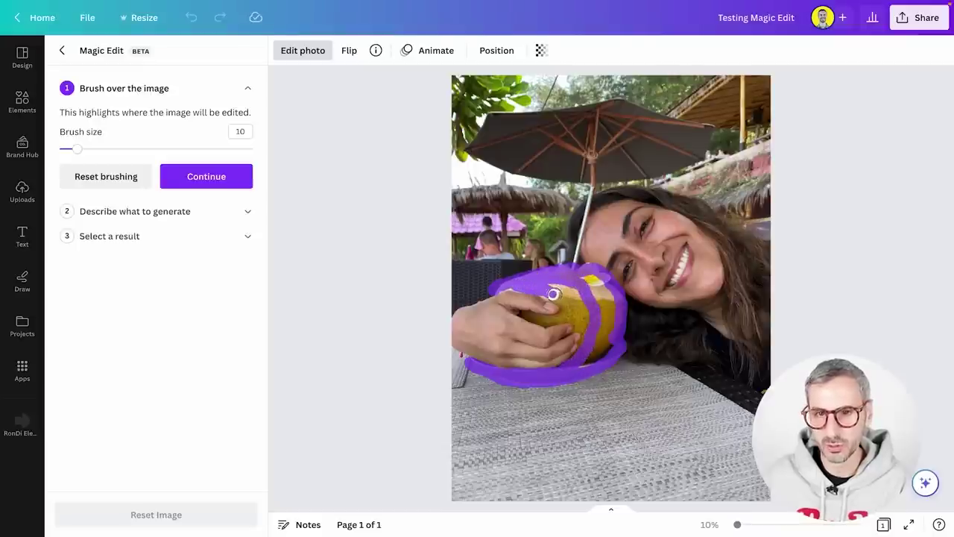
pyautogui.moveTo(553, 294)
pyautogui.mouseDown()
pyautogui.moveTo(589, 305)
pyautogui.moveTo(555, 284)
pyautogui.moveTo(577, 289)
pyautogui.moveTo(567, 278)
pyautogui.moveTo(592, 273)
pyautogui.moveTo(609, 297)
pyautogui.moveTo(612, 320)
pyautogui.moveTo(585, 362)
pyautogui.moveTo(607, 339)
pyautogui.moveTo(595, 290)
pyautogui.moveTo(598, 344)
pyautogui.moveTo(586, 337)
pyautogui.moveTo(570, 305)
pyautogui.mouseUp()
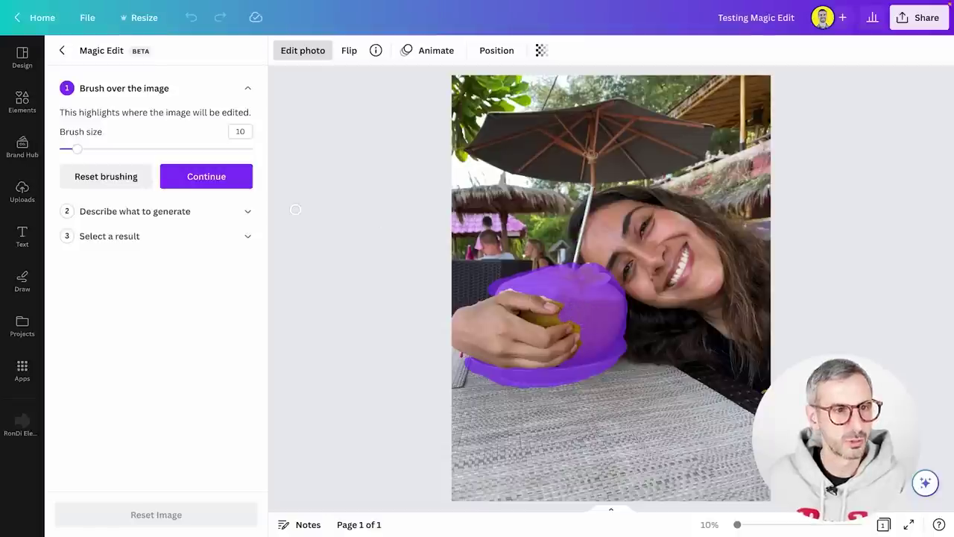
pyautogui.moveTo(76, 149); pyautogui.dragTo(65, 149)
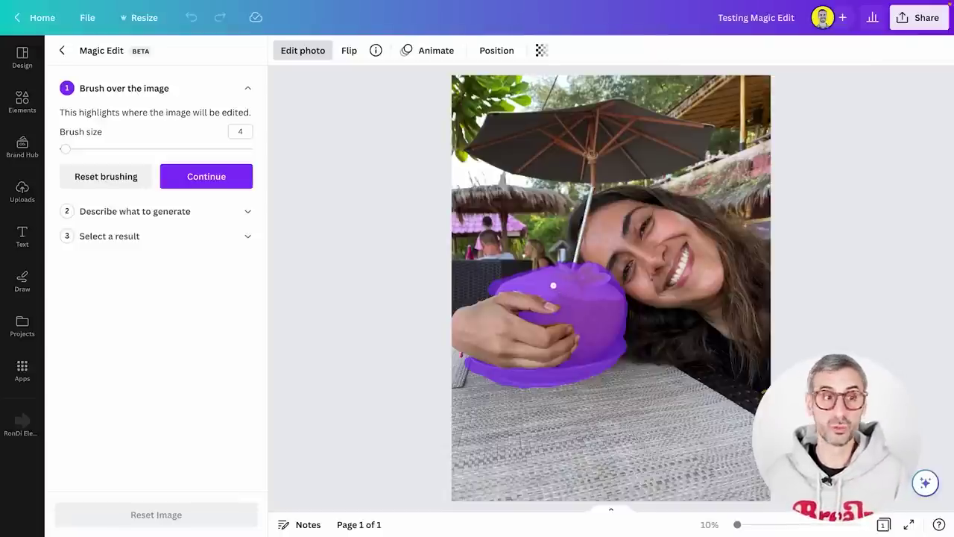
# - Confirm the brushed area and generate "a cute chihuahua" in it
pyautogui.click(209, 183)
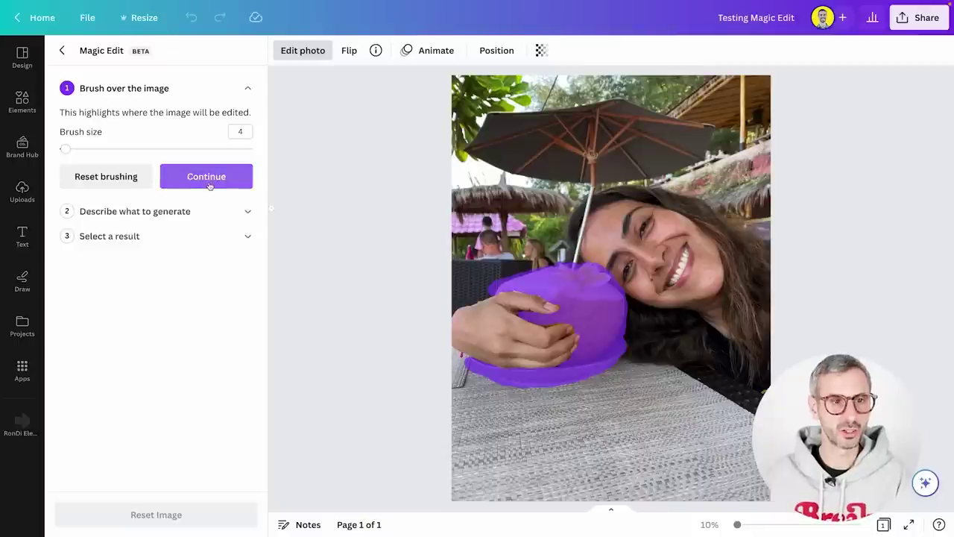
pyautogui.click(208, 181)
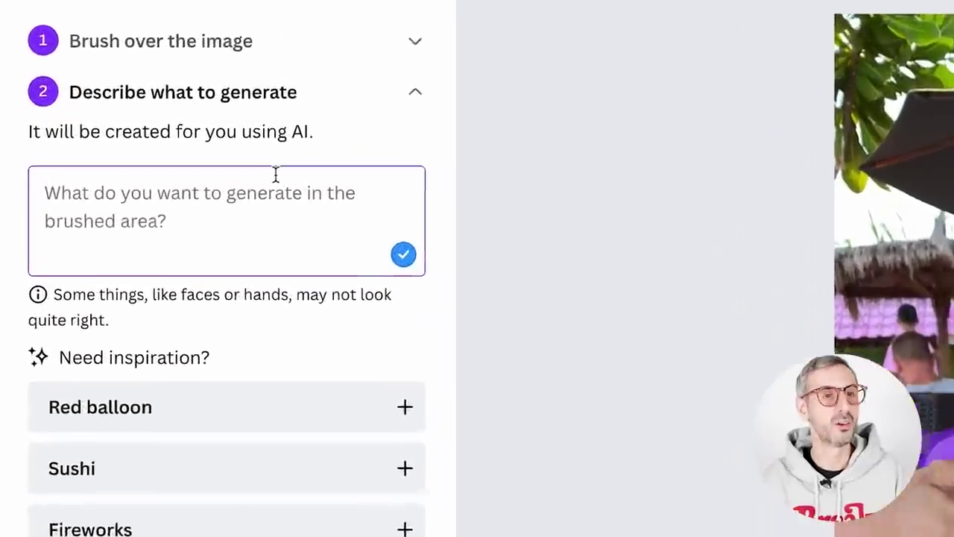
pyautogui.write('a cute chihuahua')
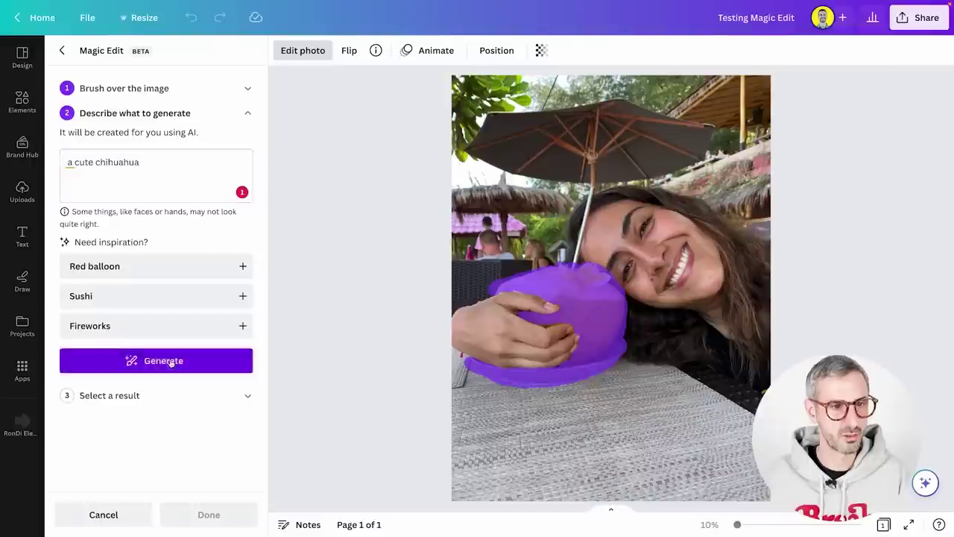
pyautogui.click(175, 360)
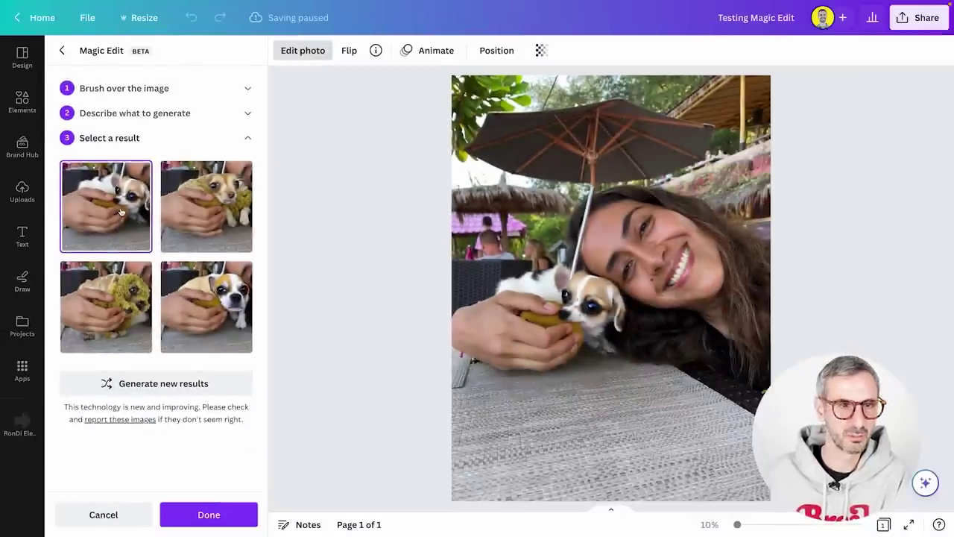
# - Accept the first chihuahua result for the coconut photo and leave the photo editor
pyautogui.click(209, 514)
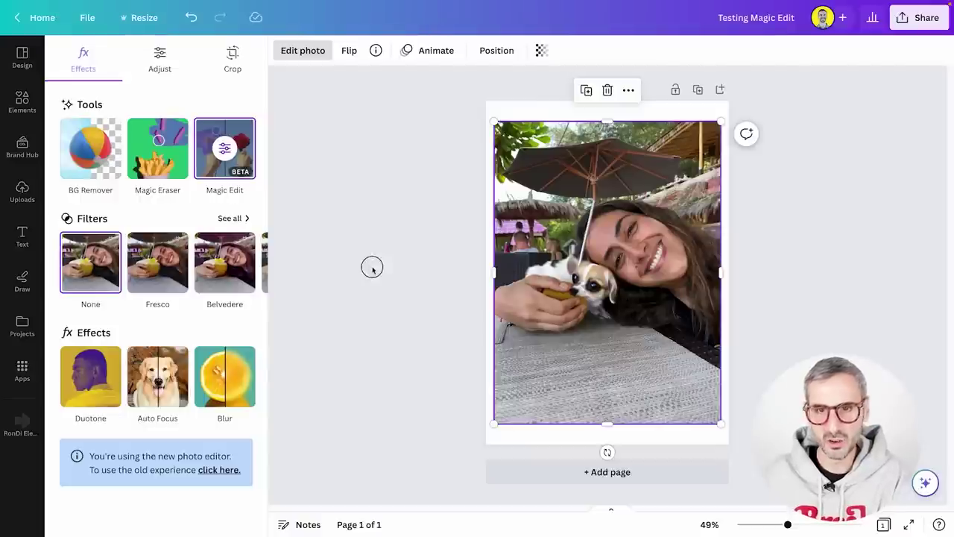
pyautogui.click(372, 267)
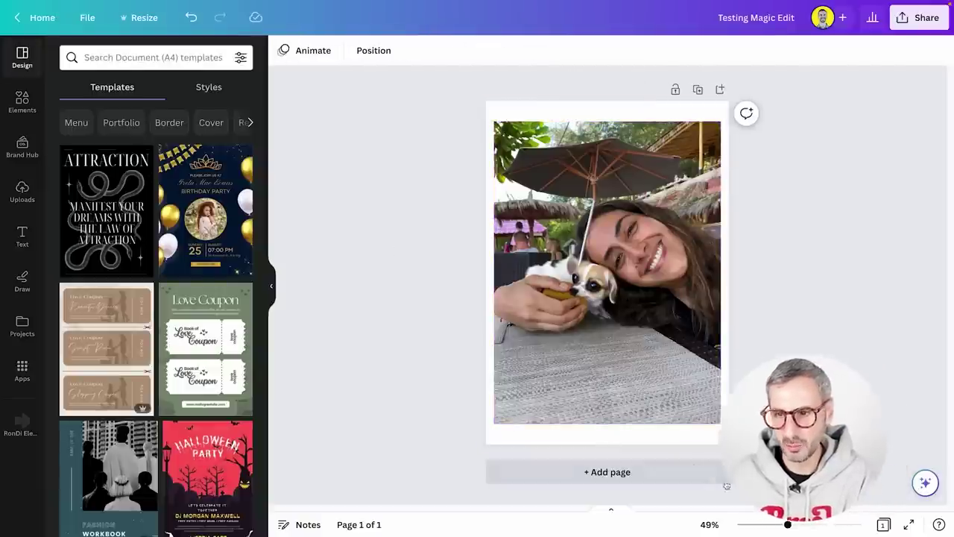
pyautogui.moveTo(787, 524); pyautogui.dragTo(787, 497)
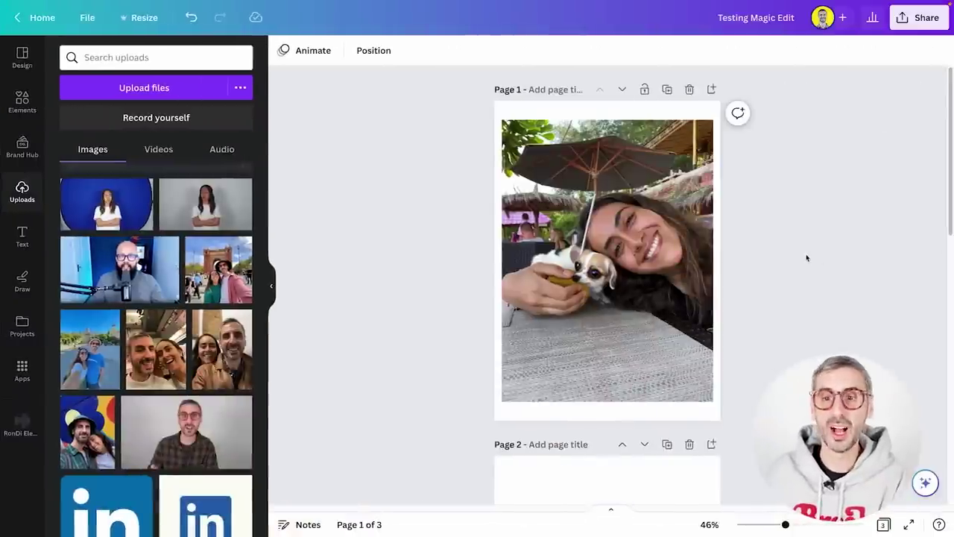
# - Open the couple's photo on page 3 in Magic Edit and brush over the palace and its stairs at size 20
pyautogui.scroll(-10, 806, 258)
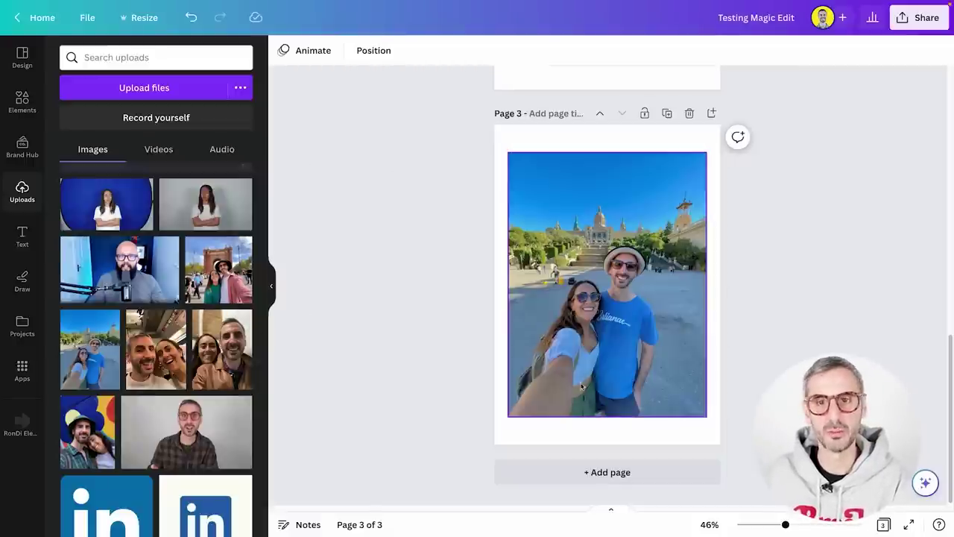
pyautogui.click(579, 234)
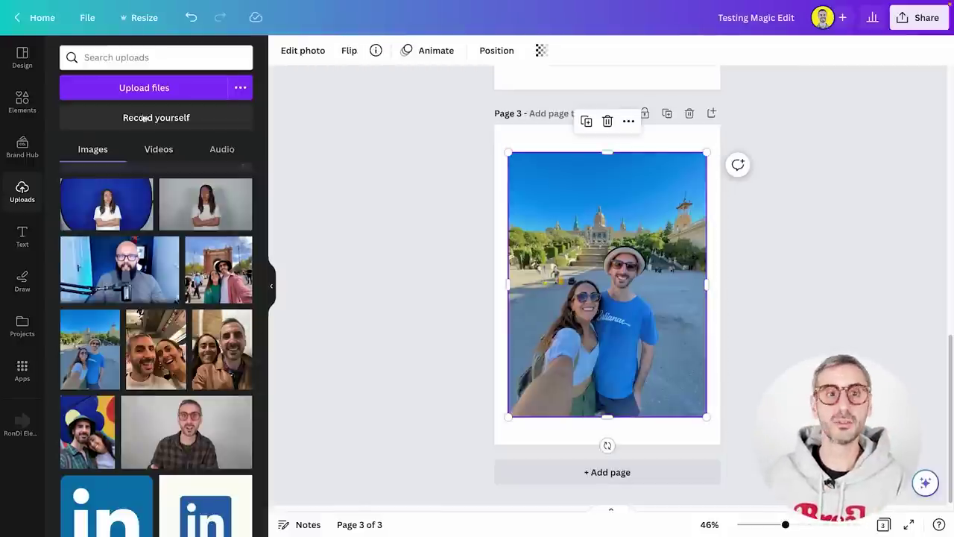
pyautogui.click(303, 50)
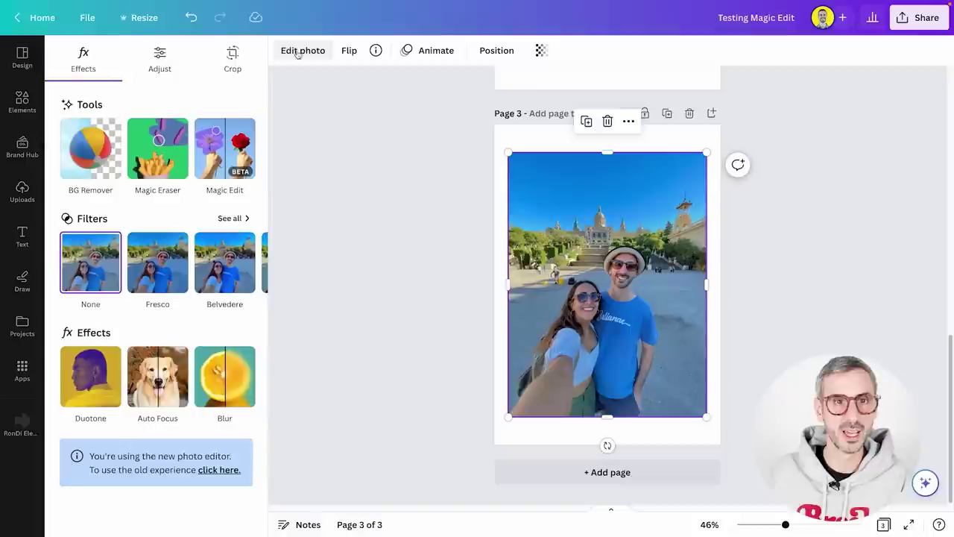
pyautogui.click(224, 148)
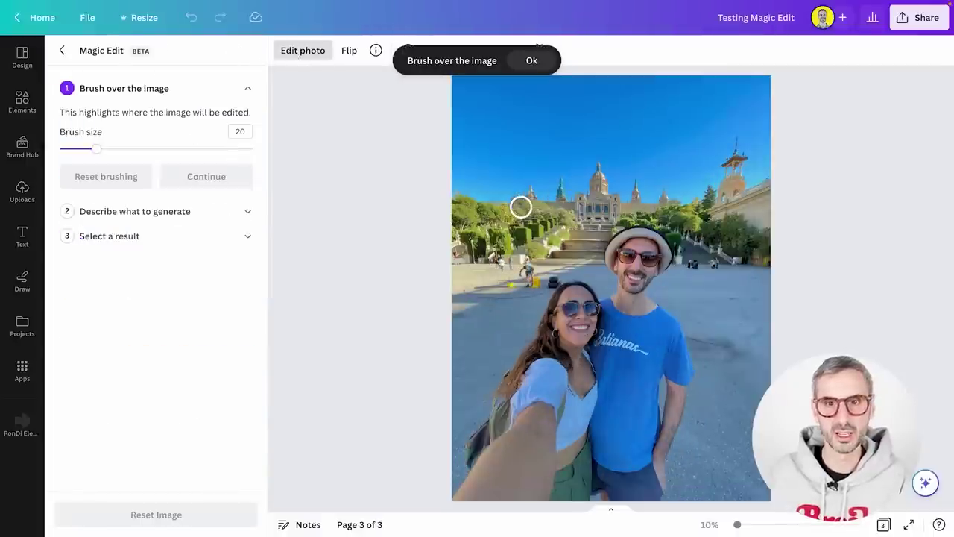
pyautogui.moveTo(517, 201)
pyautogui.mouseDown()
pyautogui.moveTo(560, 205)
pyautogui.moveTo(560, 184)
pyautogui.moveTo(564, 206)
pyautogui.moveTo(583, 207)
pyautogui.moveTo(600, 178)
pyautogui.moveTo(619, 207)
pyautogui.moveTo(641, 190)
pyautogui.moveTo(677, 211)
pyautogui.moveTo(621, 214)
pyautogui.moveTo(593, 252)
pyautogui.moveTo(544, 257)
pyautogui.moveTo(531, 250)
pyautogui.moveTo(557, 224)
pyautogui.moveTo(593, 214)
pyautogui.moveTo(567, 238)
pyautogui.moveTo(590, 222)
pyautogui.moveTo(599, 219)
pyautogui.moveTo(596, 234)
pyautogui.moveTo(611, 219)
pyautogui.moveTo(663, 212)
pyautogui.mouseUp()
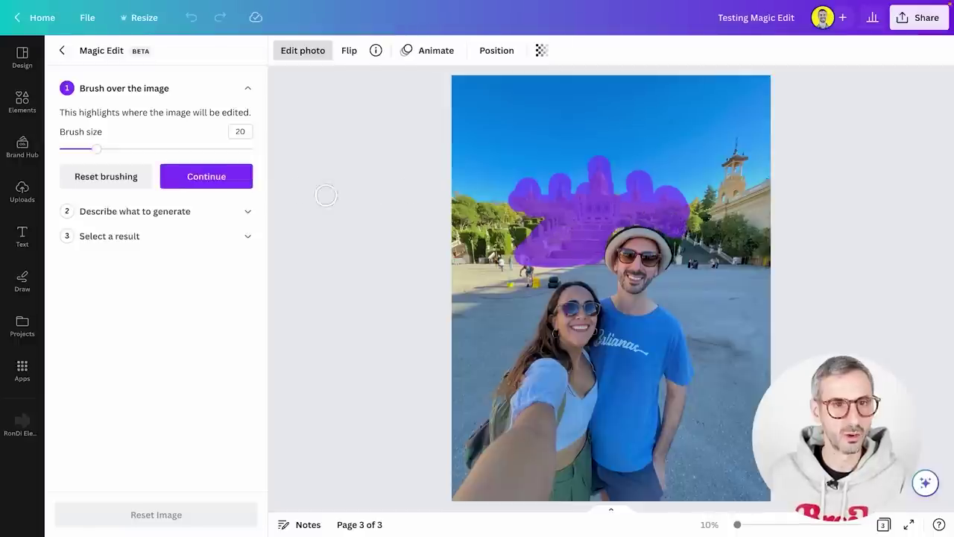
# - Confirm the brushed palace area and generate "Taj mahal" in it
pyautogui.click(211, 184)
pyautogui.click(216, 166)
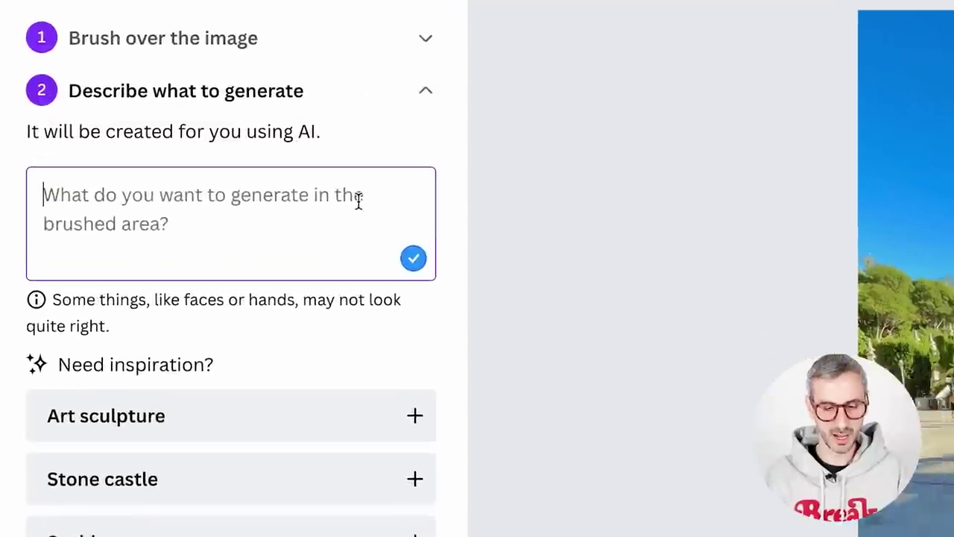
pyautogui.write('Ta')
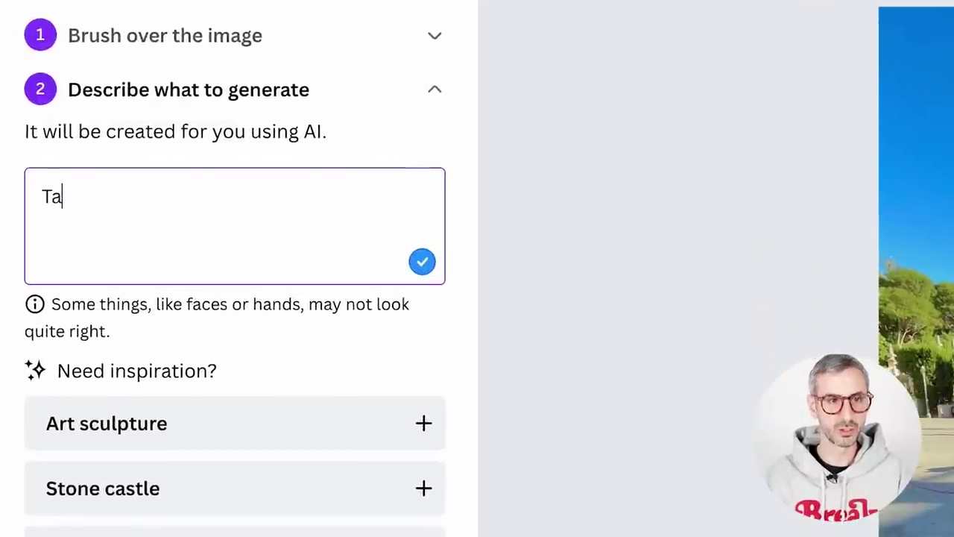
pyautogui.write('j mahal')
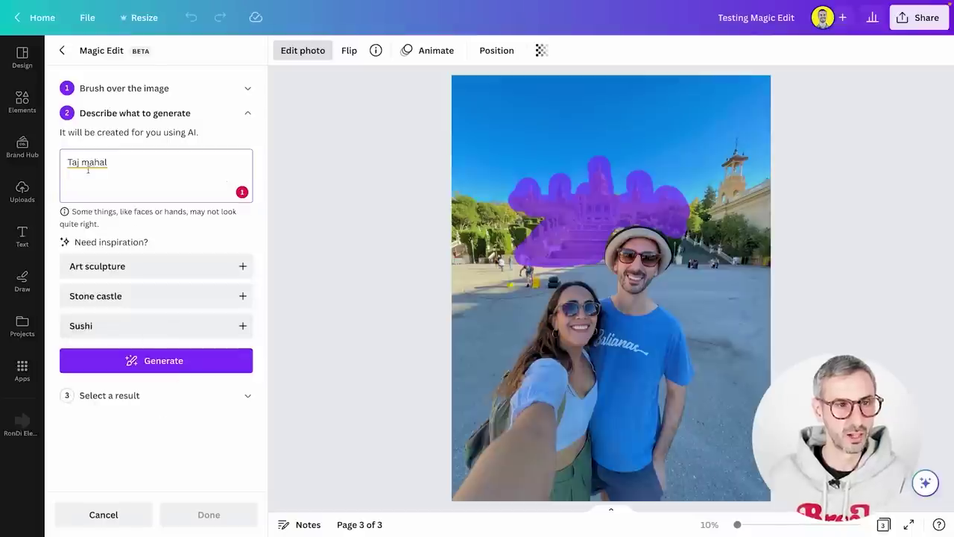
pyautogui.click(149, 358)
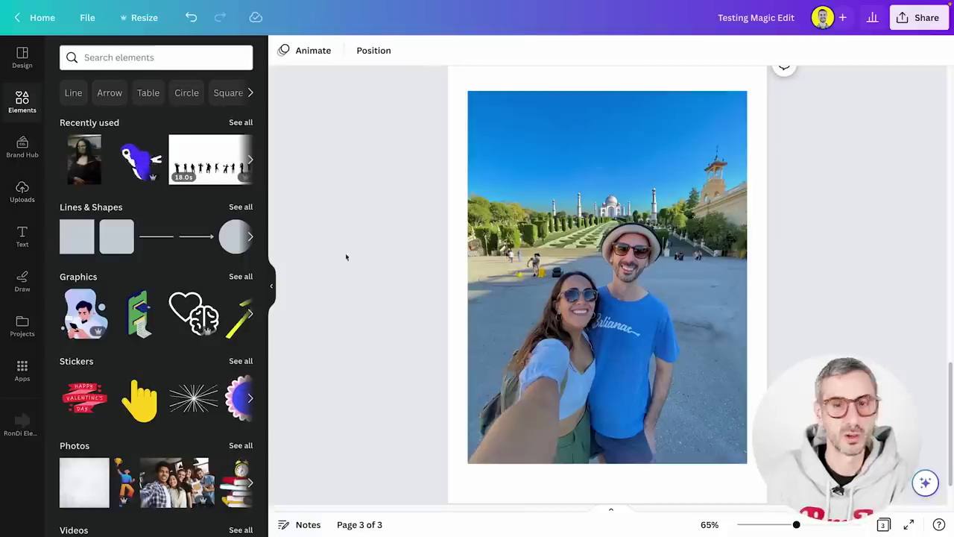
# - Switch the couple's photo on page 3 from Magic Edit to Magic Eraser, accepting the reset of its changes
pyautogui.click(471, 179)
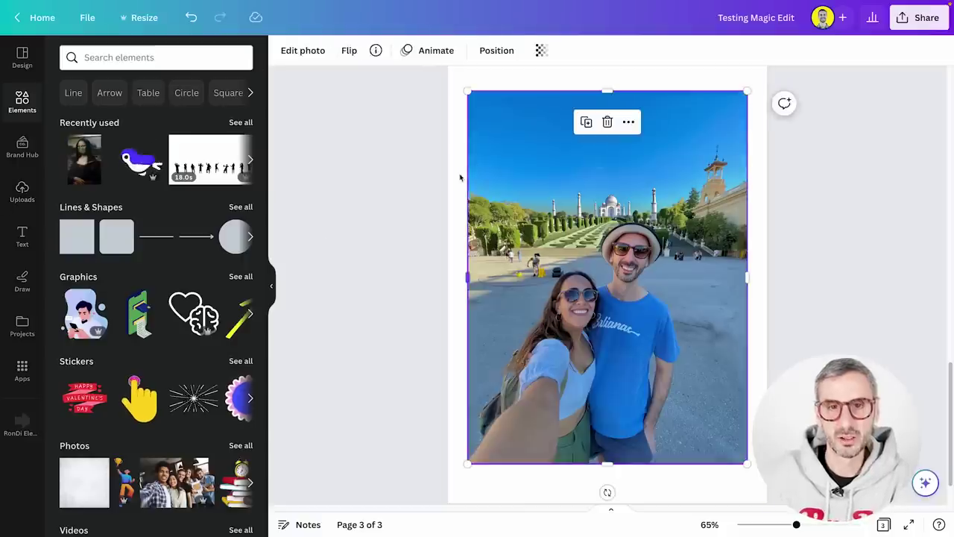
pyautogui.click(308, 52)
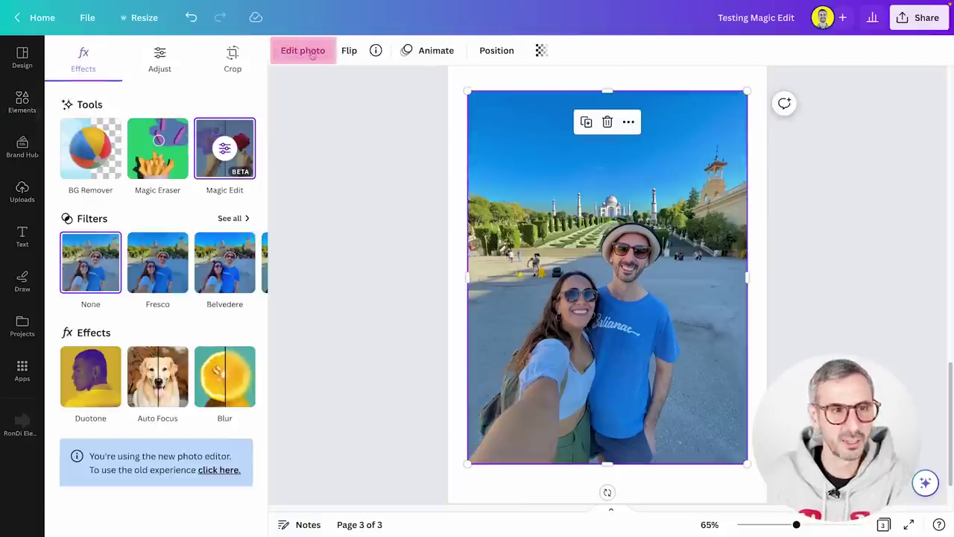
pyautogui.click(158, 147)
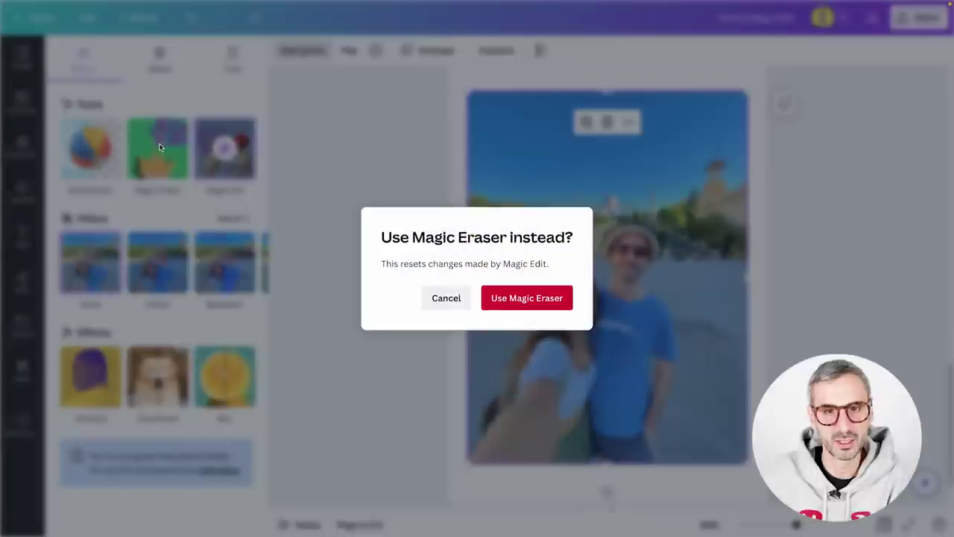
pyautogui.click(522, 298)
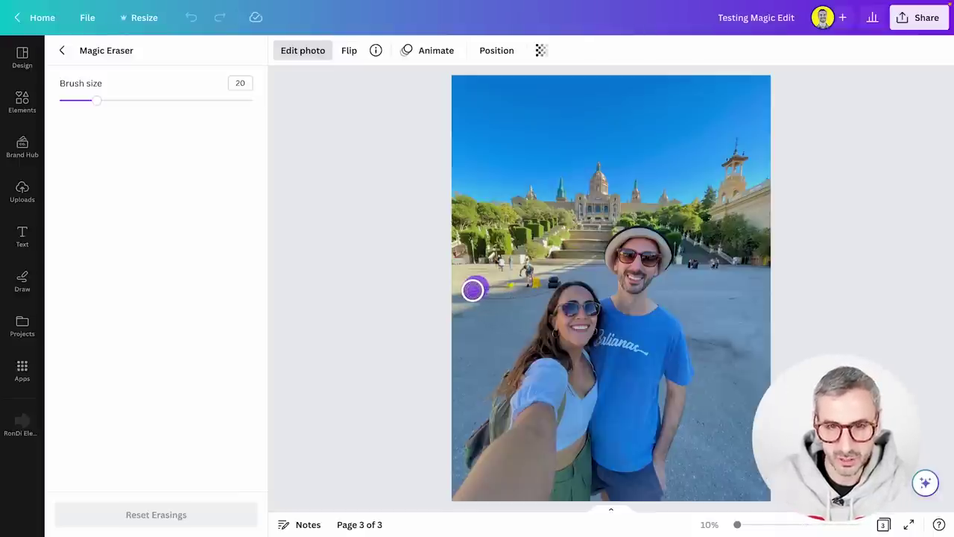
# - Erase the background people and objects on both sides of the couple with brush size 20 and leave the photo editor
pyautogui.moveTo(472, 288)
pyautogui.mouseDown()
pyautogui.moveTo(523, 291)
pyautogui.moveTo(551, 275)
pyautogui.moveTo(497, 266)
pyautogui.moveTo(513, 280)
pyautogui.moveTo(533, 276)
pyautogui.moveTo(495, 266)
pyautogui.moveTo(498, 281)
pyautogui.moveTo(541, 275)
pyautogui.mouseUp()
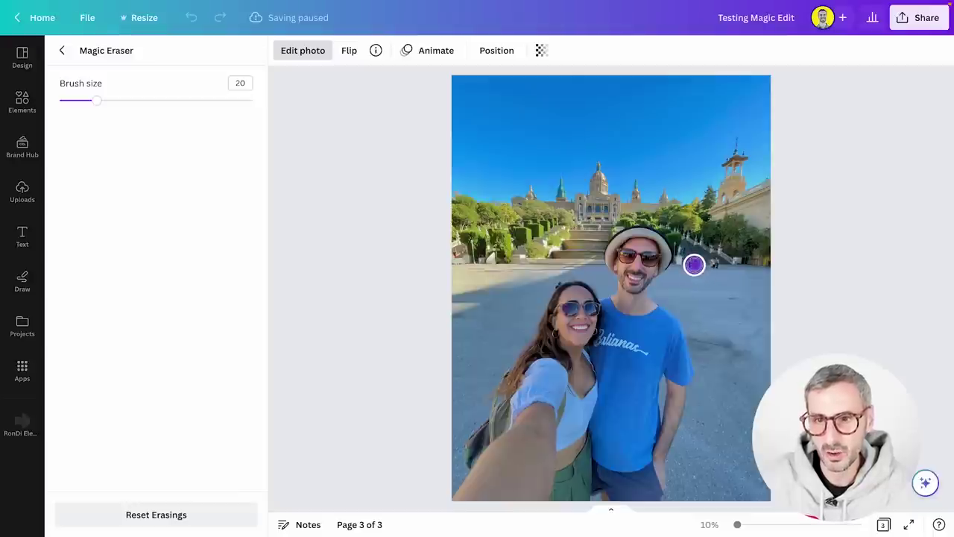
pyautogui.moveTo(698, 264); pyautogui.dragTo(716, 265)
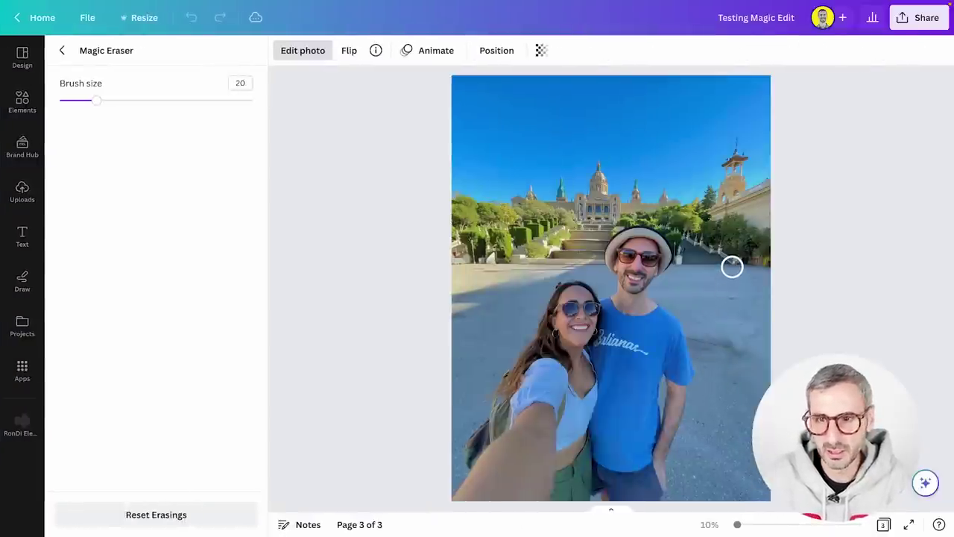
pyautogui.click(735, 262)
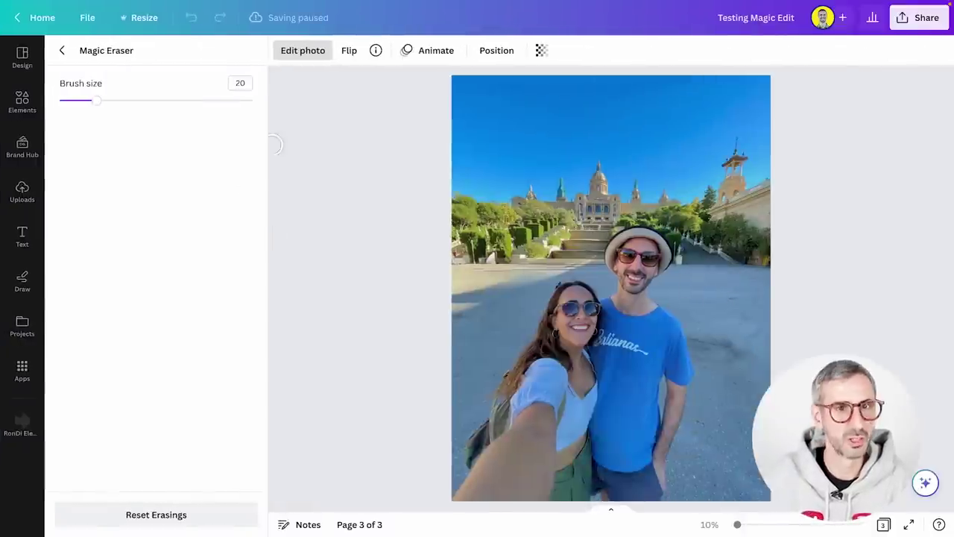
pyautogui.scroll(2, 358, 213)
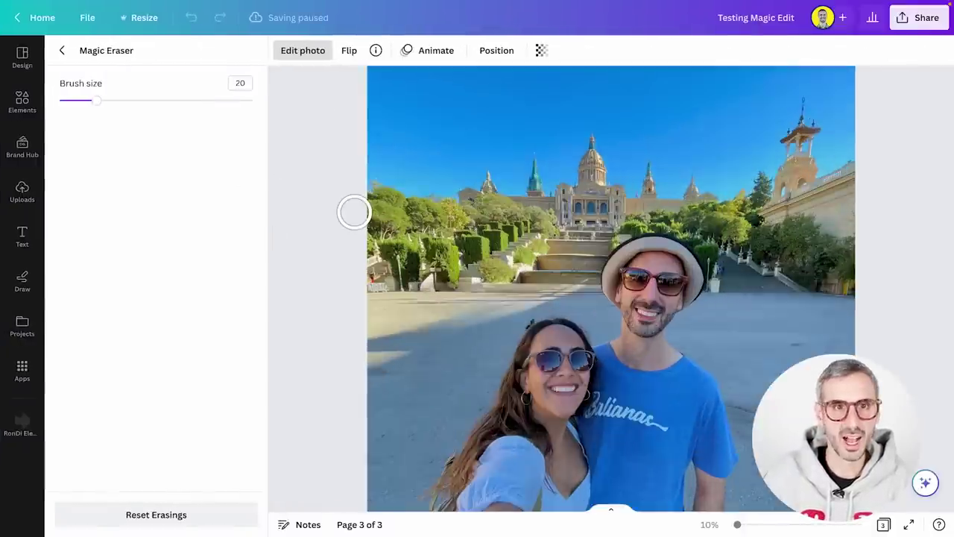
pyautogui.scroll(-5, 358, 212)
pyautogui.scroll(5, 358, 213)
pyautogui.scroll(-3, 358, 213)
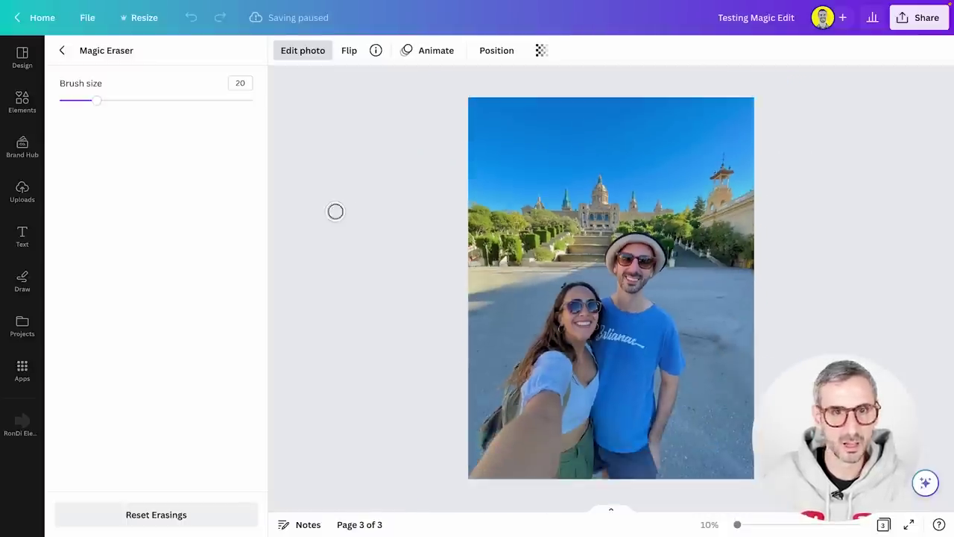
pyautogui.click(62, 50)
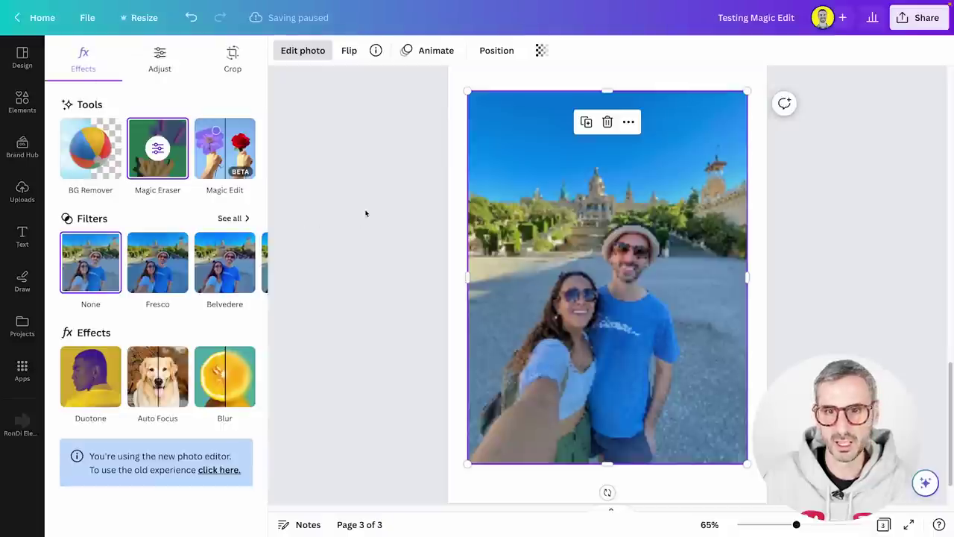
pyautogui.press('Escape')
pyautogui.press('Escape')
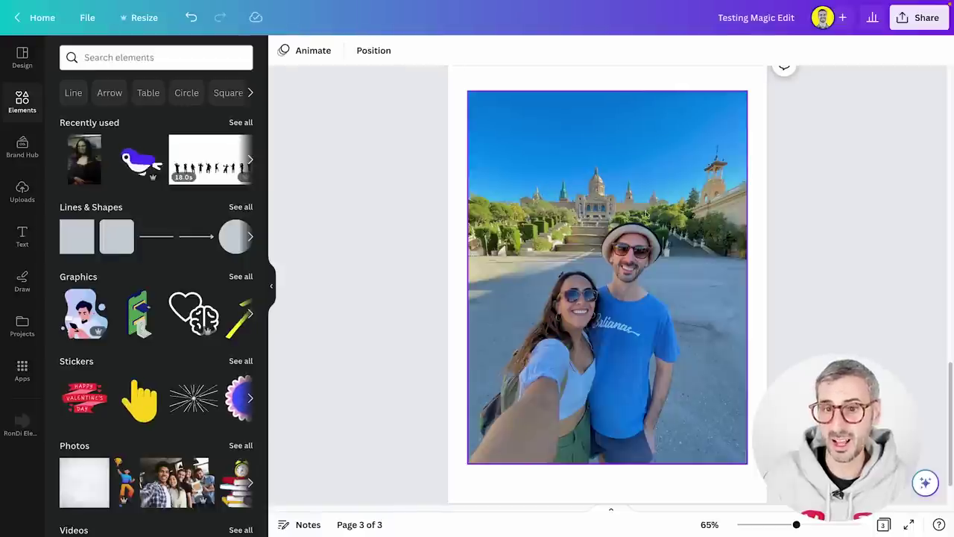
pyautogui.click(582, 202)
pyautogui.click(353, 179)
pyautogui.scroll(-1, 353, 179)
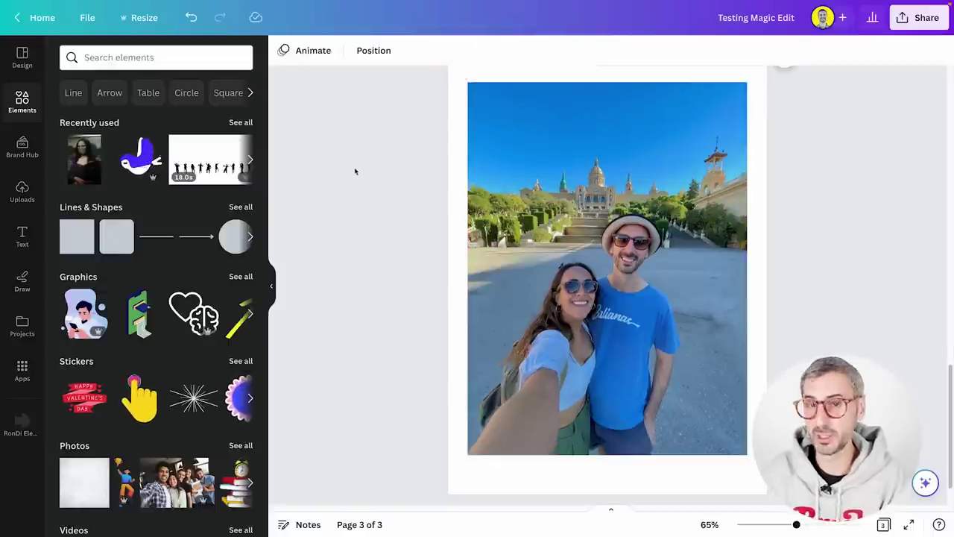
# - Switch the couple's photo from Magic Eraser back to Magic Edit, accepting the reset of the erasings
pyautogui.click(482, 169)
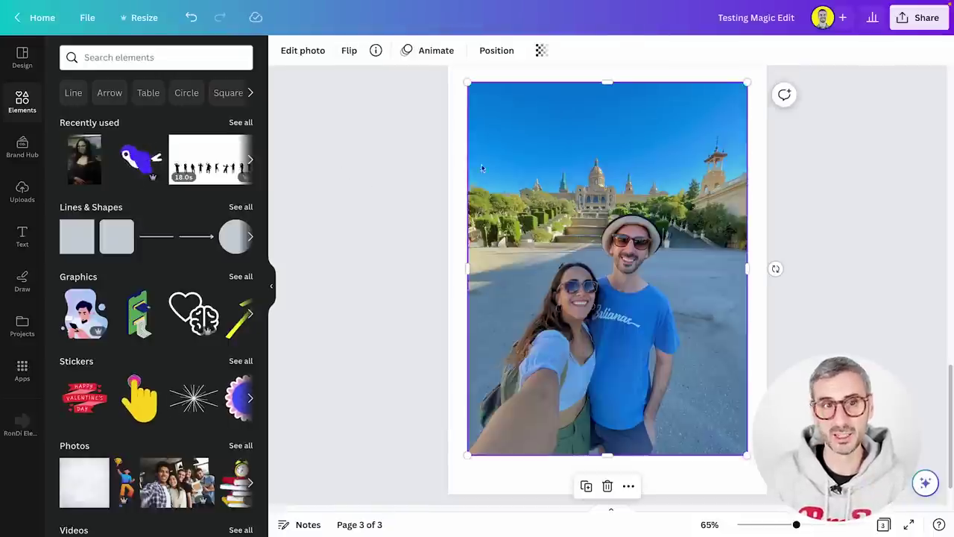
pyautogui.click(302, 51)
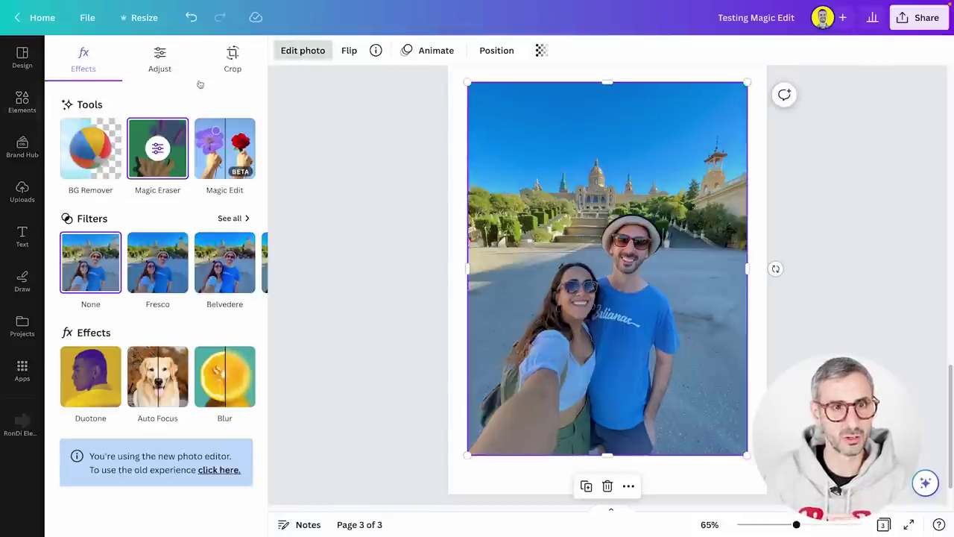
pyautogui.click(243, 148)
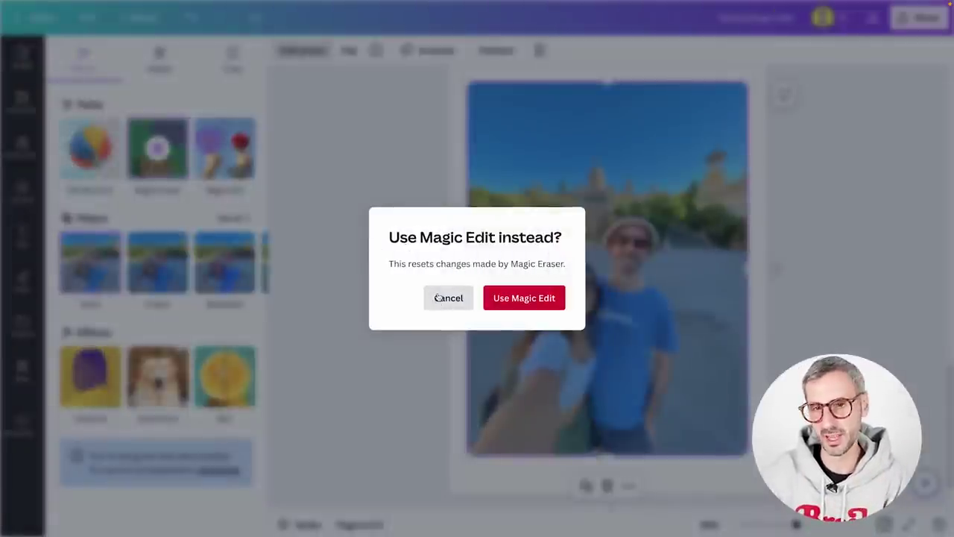
pyautogui.click(522, 301)
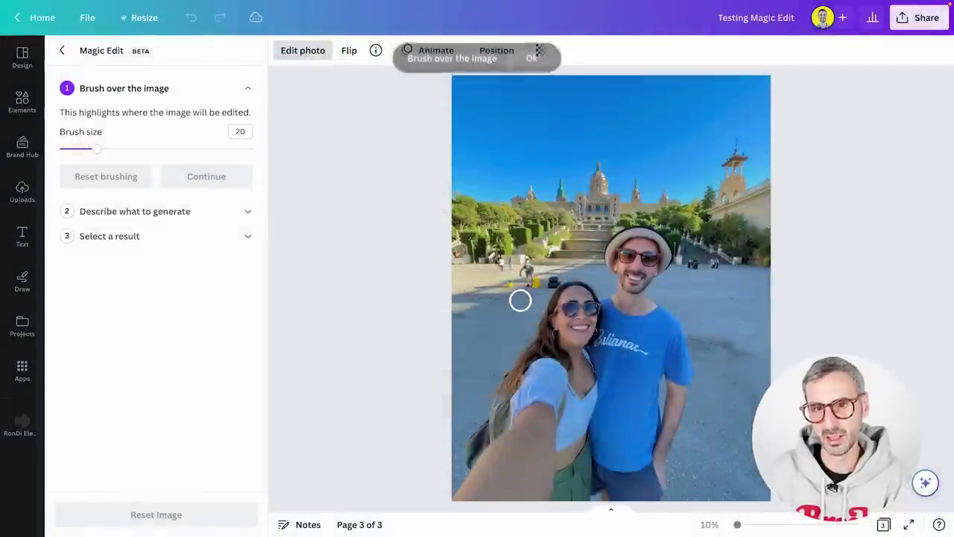
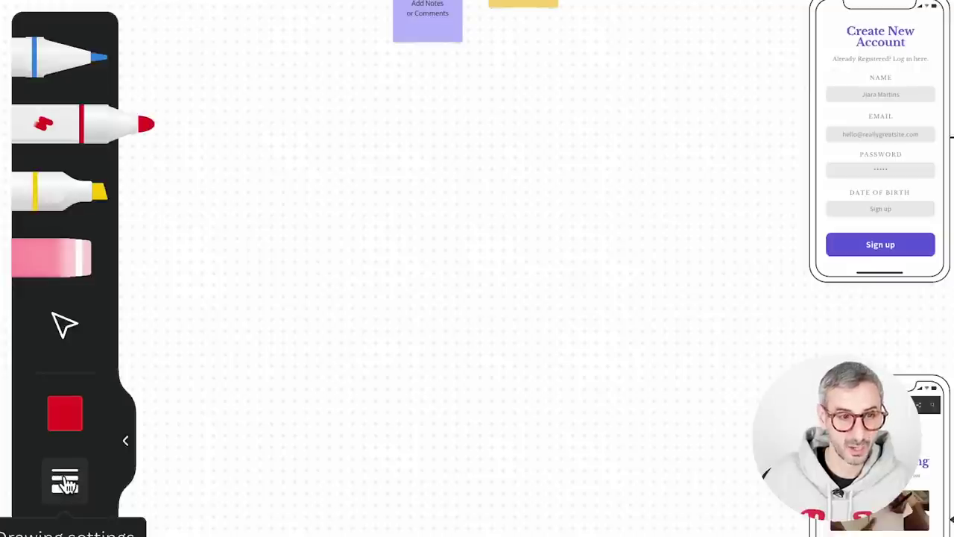
# - In the Testing Draw whiteboard, reopen the drawing tools and set the pen's colour to the lightest green of Color Pack 2: Dominant Gray
pyautogui.click(132, 442)
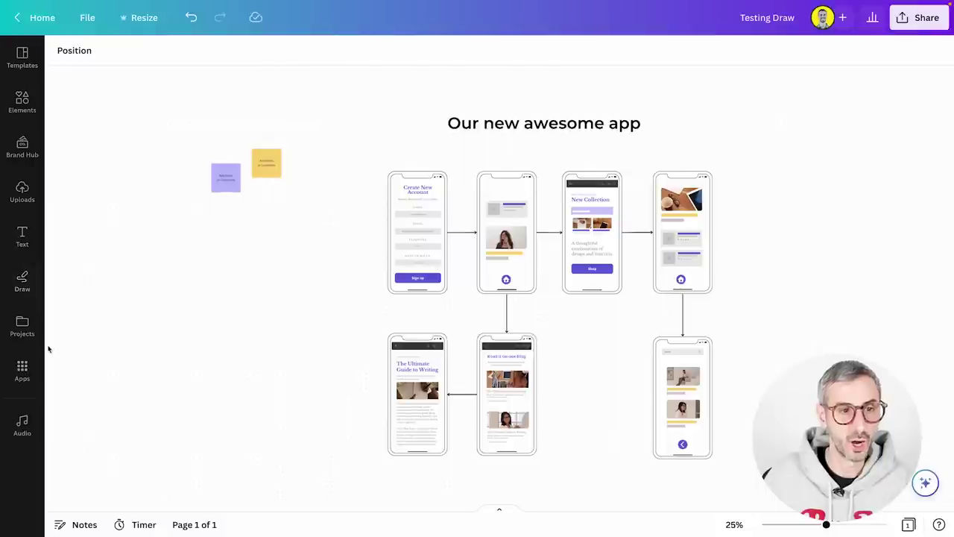
pyautogui.click(17, 289)
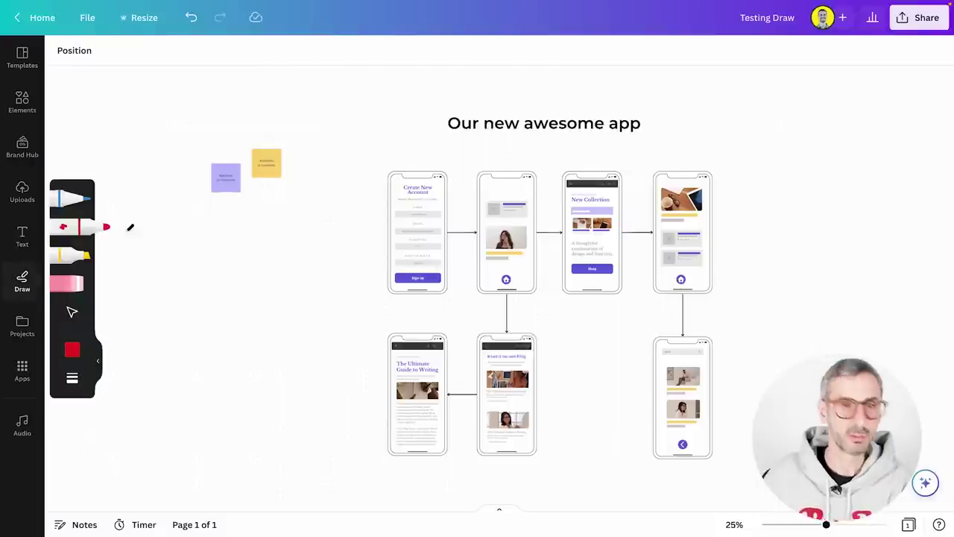
pyautogui.click(77, 198)
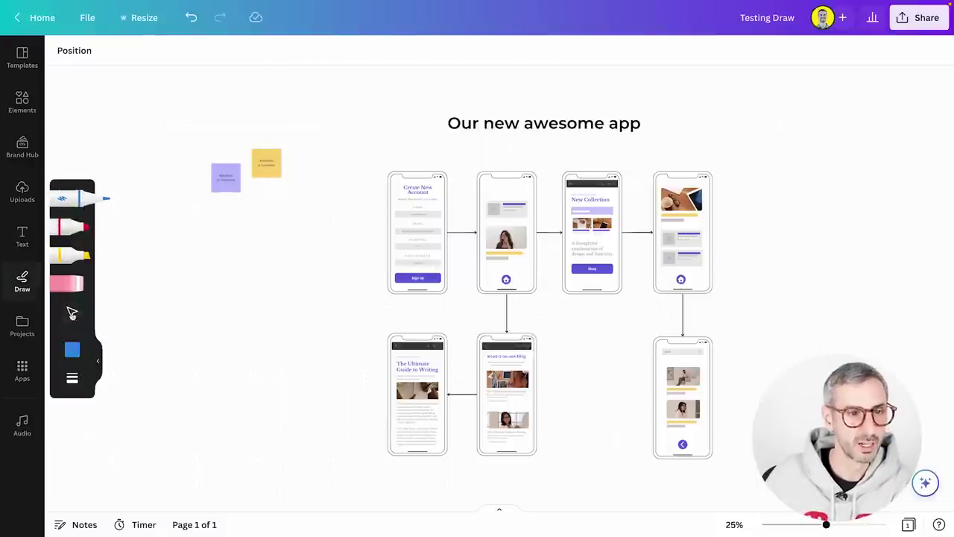
pyautogui.click(72, 348)
pyautogui.scroll(-3, 189, 295)
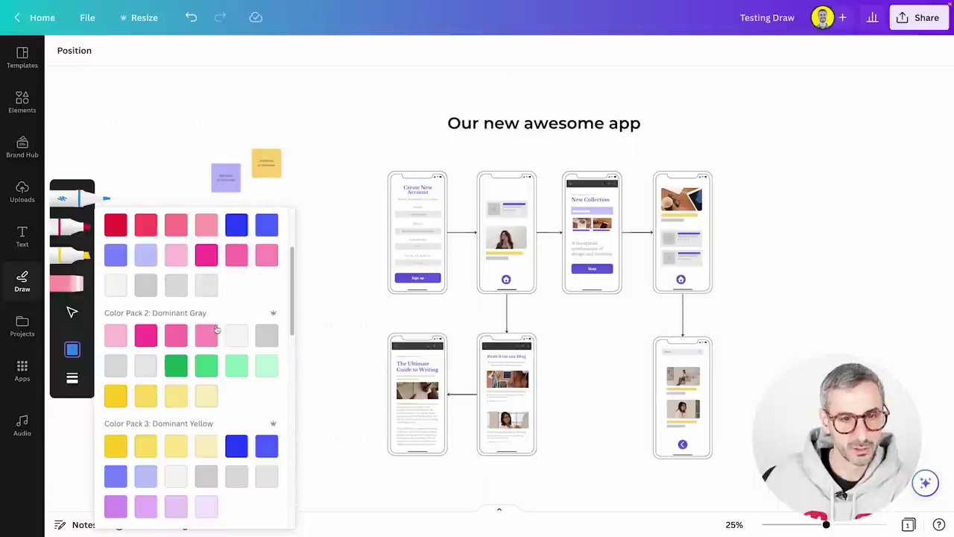
pyautogui.scroll(1, 191, 299)
pyautogui.scroll(-3, 209, 310)
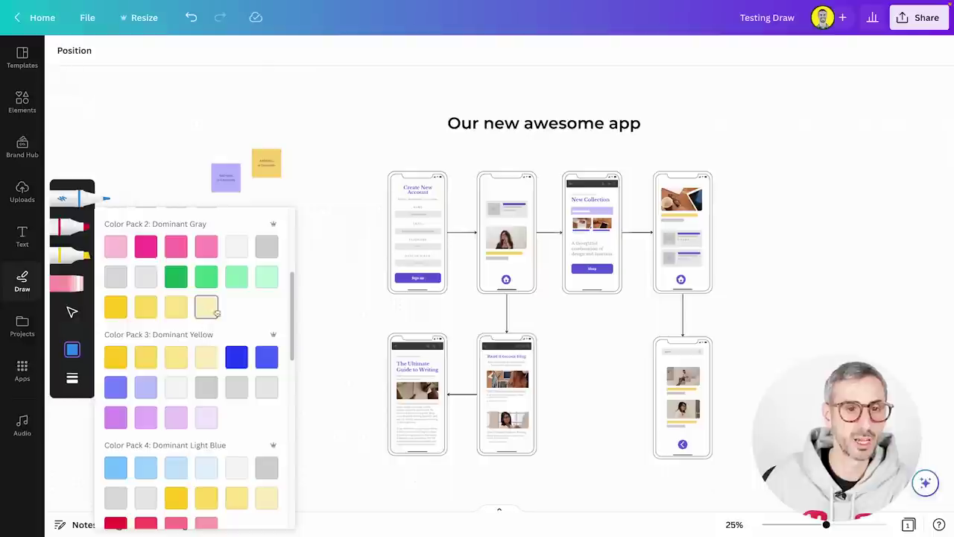
pyautogui.click(262, 281)
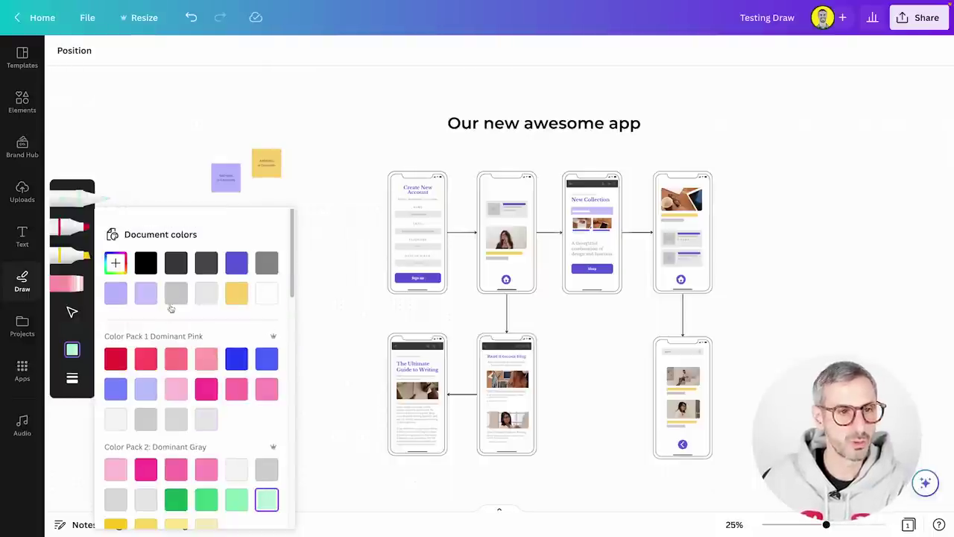
# - Close the pen's colour choices, switch to the red marker and set its weight to 20
pyautogui.click(339, 114)
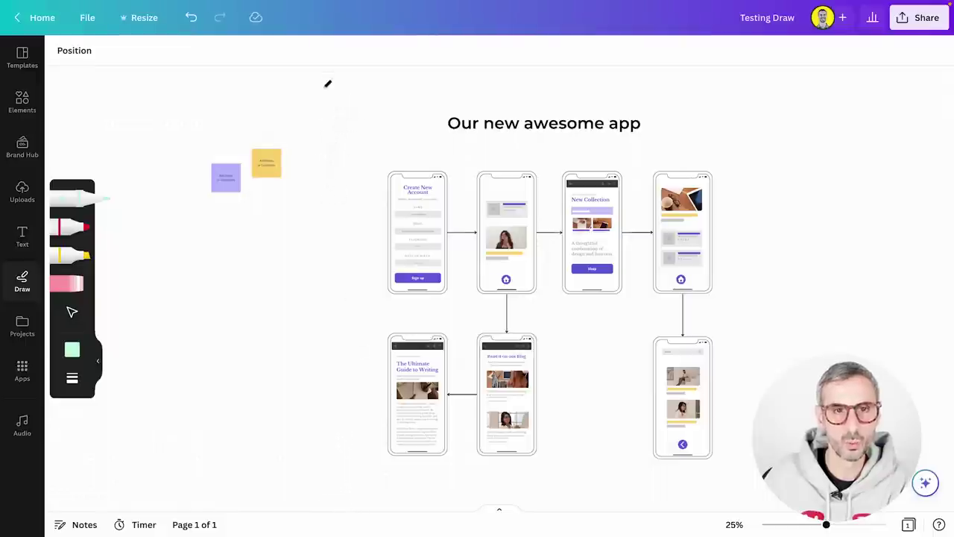
pyautogui.click(68, 286)
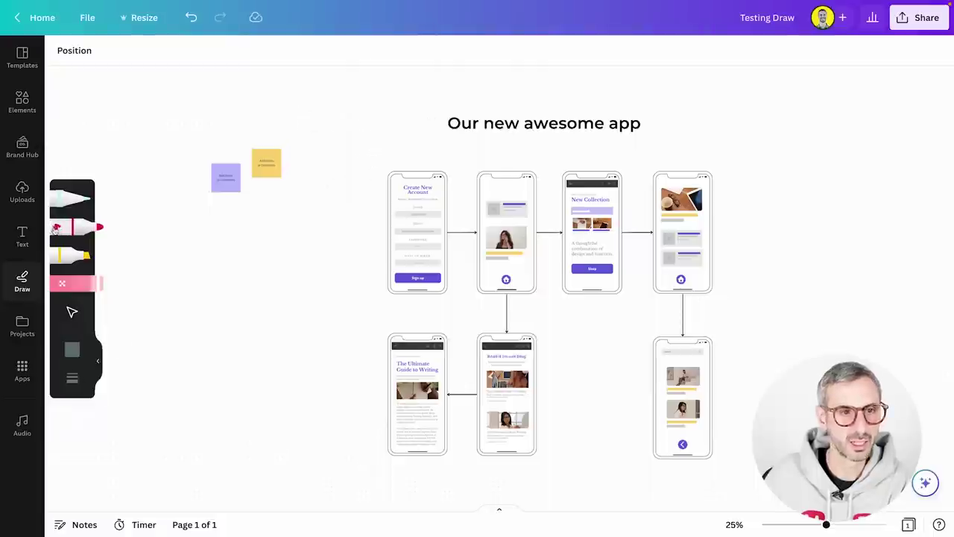
pyautogui.click(71, 199)
pyautogui.click(67, 231)
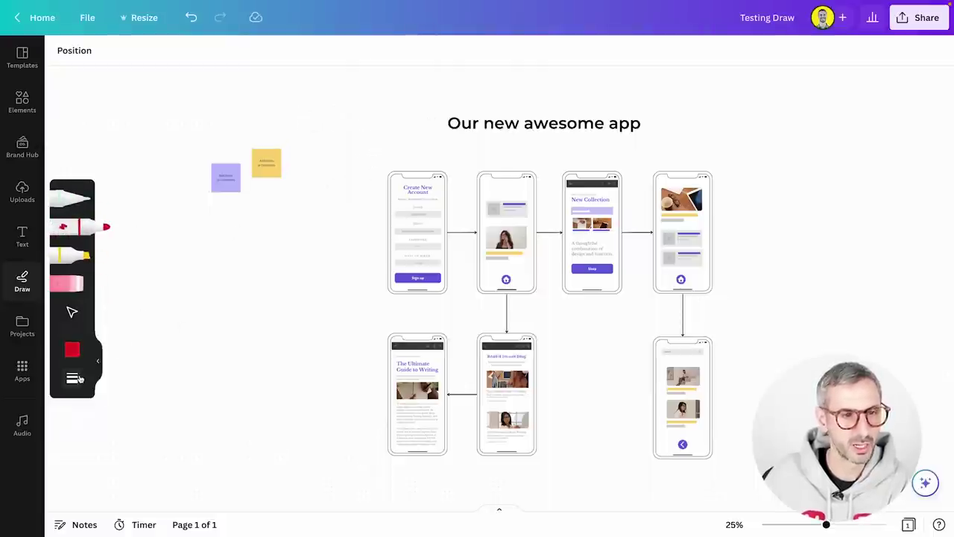
pyautogui.click(74, 379)
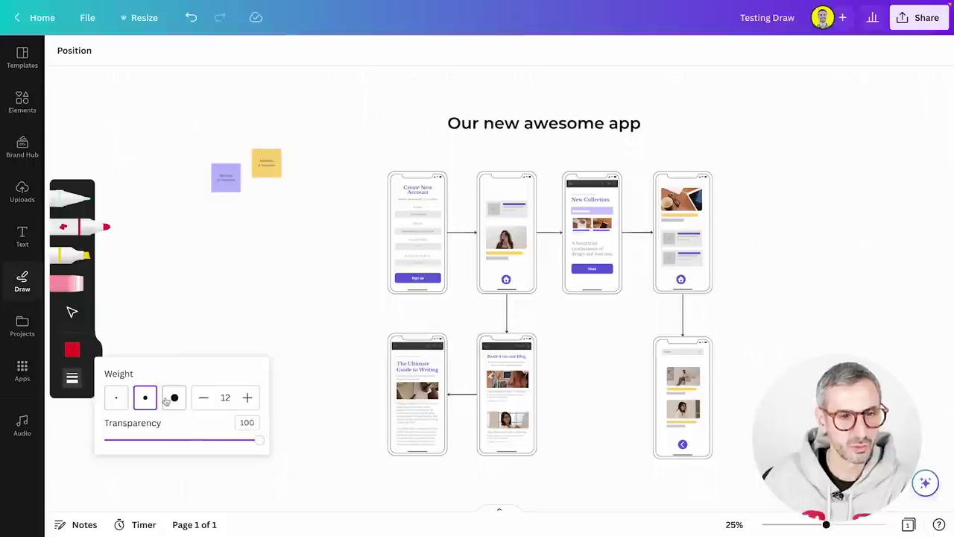
pyautogui.click(249, 399)
pyautogui.click(249, 399)
pyautogui.click(249, 399)
pyautogui.click(248, 399)
pyautogui.click(248, 398)
pyautogui.click(248, 399)
pyautogui.click(248, 399)
pyautogui.click(248, 399)
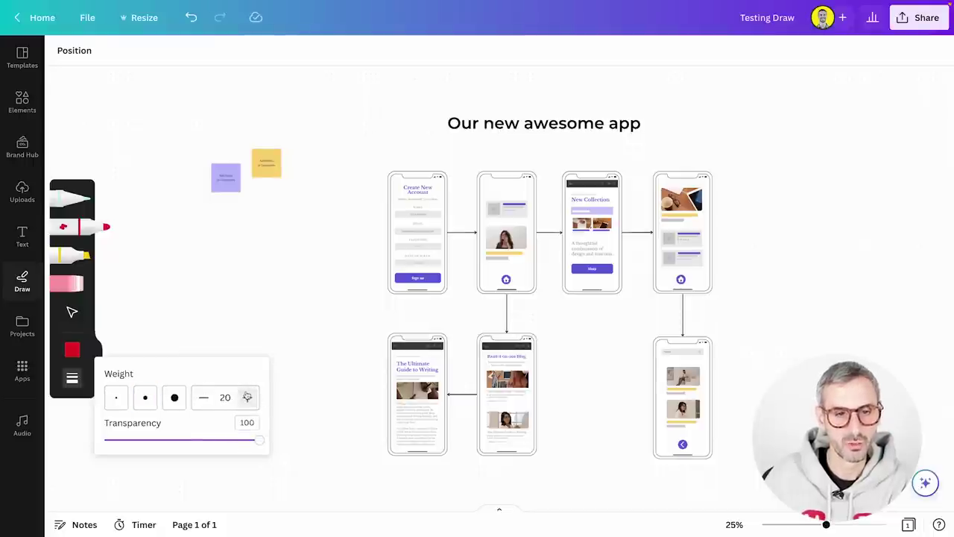
# - Draw three red accent strokes on each side of the title "Our new awesome app", erasing and redrawing the right-hand set
pyautogui.moveTo(446, 111)
pyautogui.mouseDown()
pyautogui.moveTo(429, 106)
pyautogui.moveTo(424, 148)
pyautogui.mouseUp()
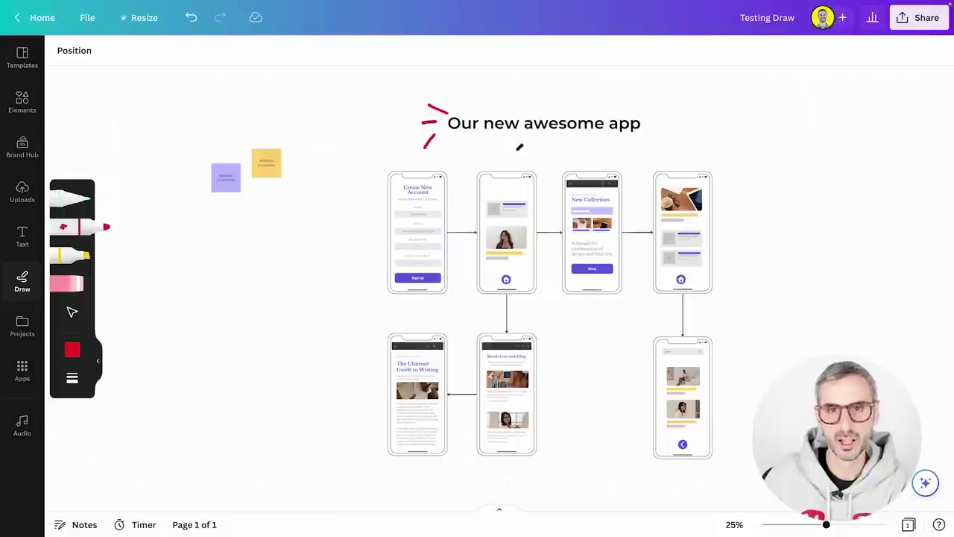
pyautogui.moveTo(631, 115)
pyautogui.mouseDown()
pyautogui.moveTo(654, 100)
pyautogui.moveTo(653, 143)
pyautogui.mouseUp()
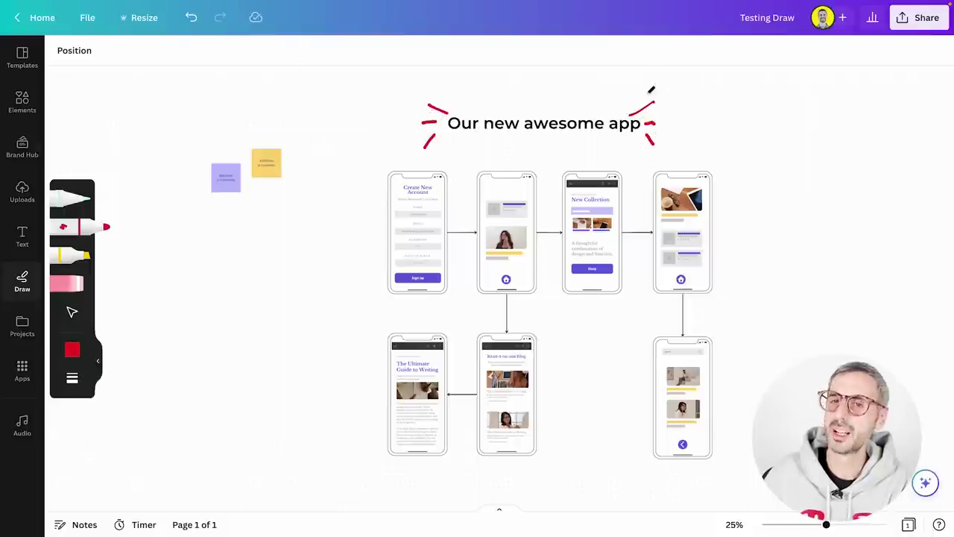
pyautogui.click(67, 283)
pyautogui.moveTo(609, 94); pyautogui.dragTo(651, 141)
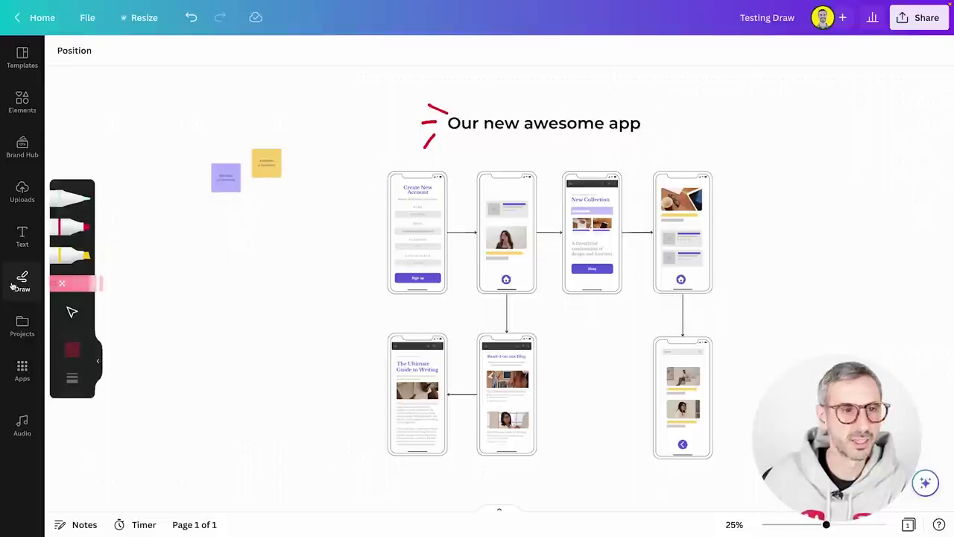
pyautogui.click(79, 225)
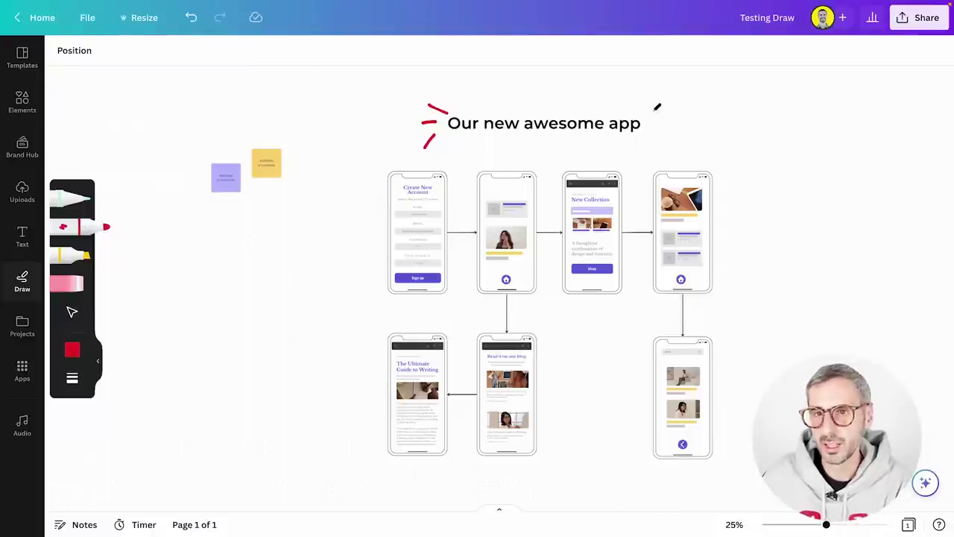
pyautogui.moveTo(642, 115)
pyautogui.mouseDown()
pyautogui.moveTo(662, 105)
pyautogui.moveTo(661, 149)
pyautogui.mouseUp()
# - Draw a red underline below the title with the marker and erase it again
pyautogui.moveTo(449, 132)
pyautogui.mouseDown()
pyautogui.moveTo(525, 121)
pyautogui.moveTo(620, 135)
pyautogui.mouseUp()
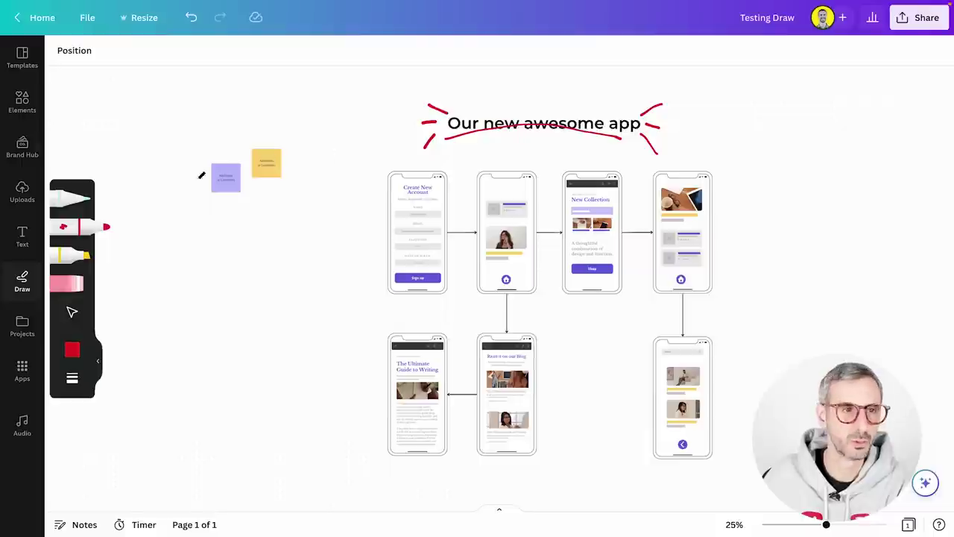
pyautogui.click(58, 282)
pyautogui.moveTo(576, 131); pyautogui.dragTo(558, 127)
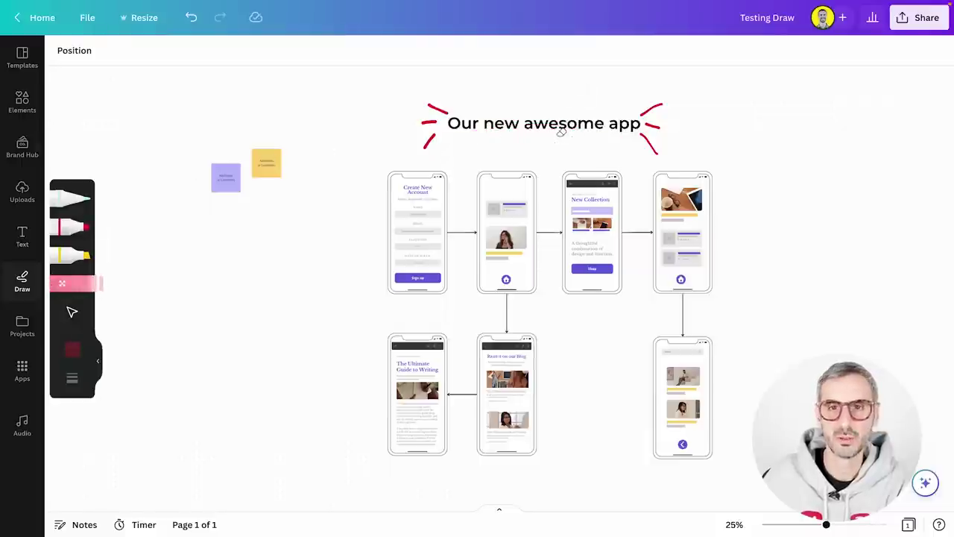
# - Set the marker's colour to bright pink and draw a wavy underline beneath the whole title
pyautogui.click(73, 226)
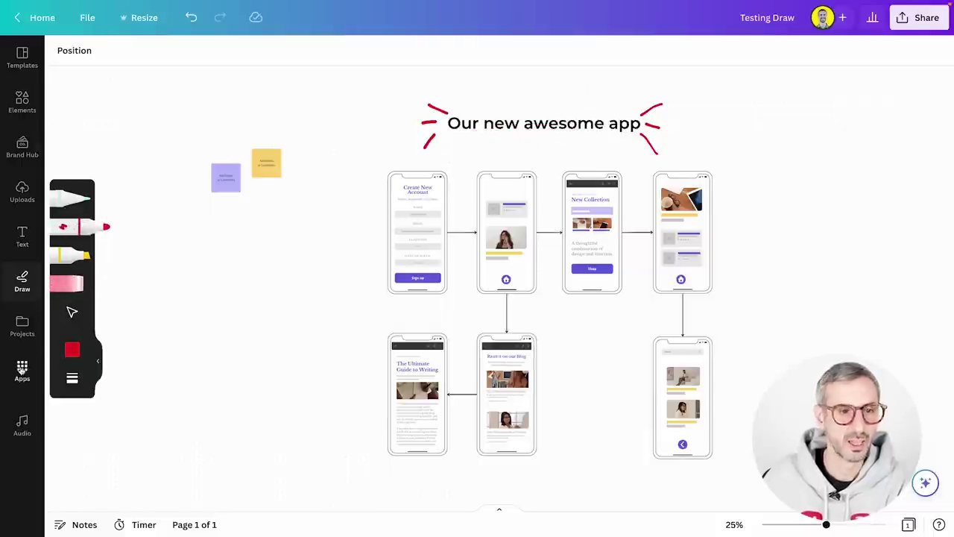
pyautogui.click(72, 350)
pyautogui.click(207, 419)
pyautogui.moveTo(447, 134); pyautogui.dragTo(640, 134)
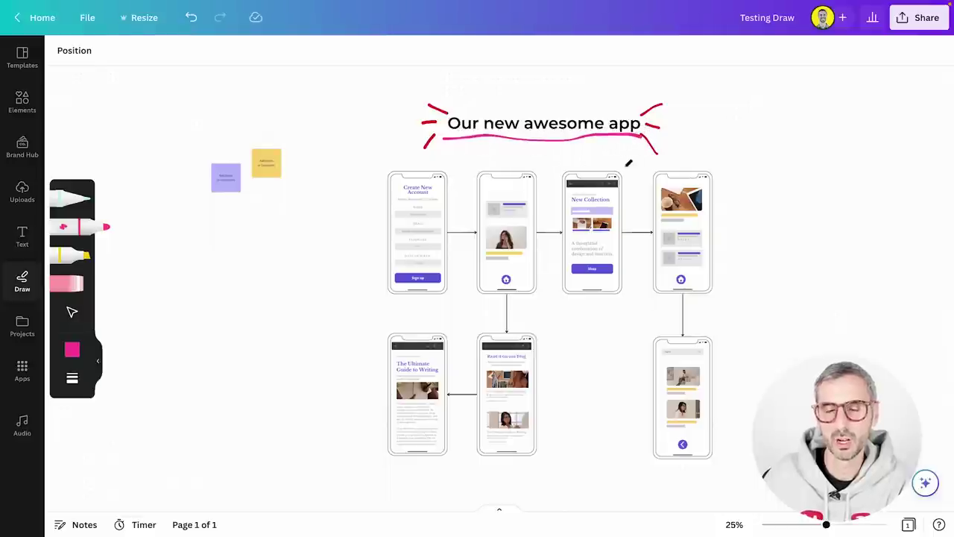
# - Stop drawing, select the underline beneath the title and recolour it to the light purple document colour #bdbcfd
pyautogui.click(72, 312)
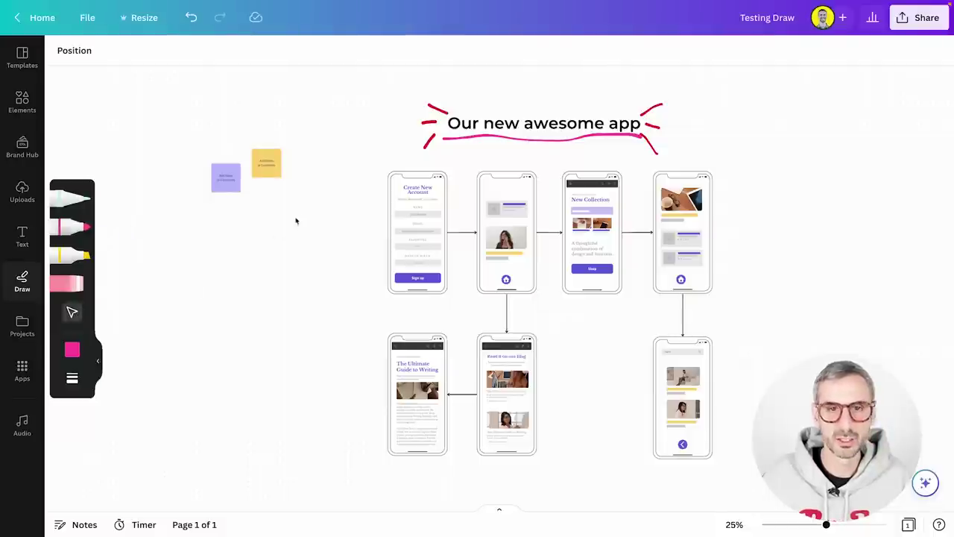
pyautogui.click(462, 137)
pyautogui.click(438, 110)
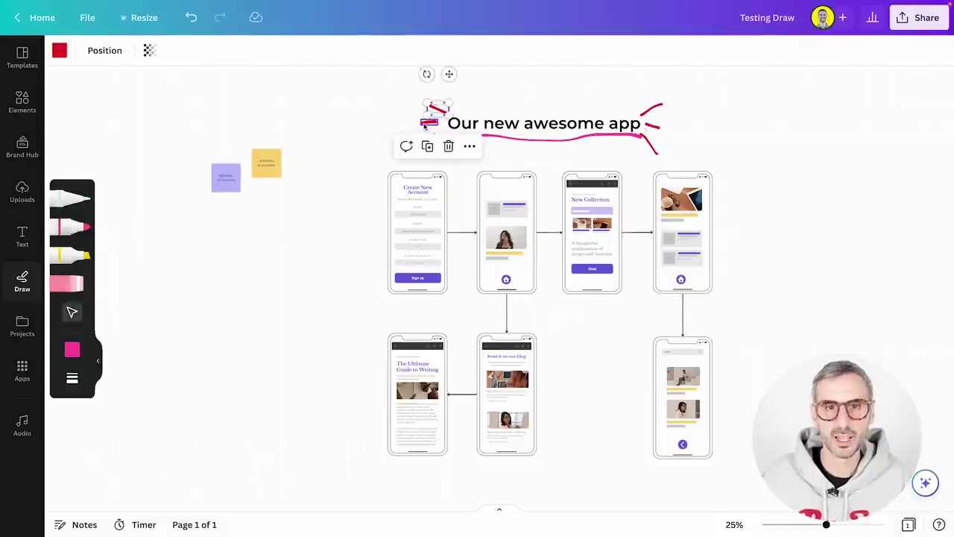
pyautogui.click(425, 127)
pyautogui.click(439, 140)
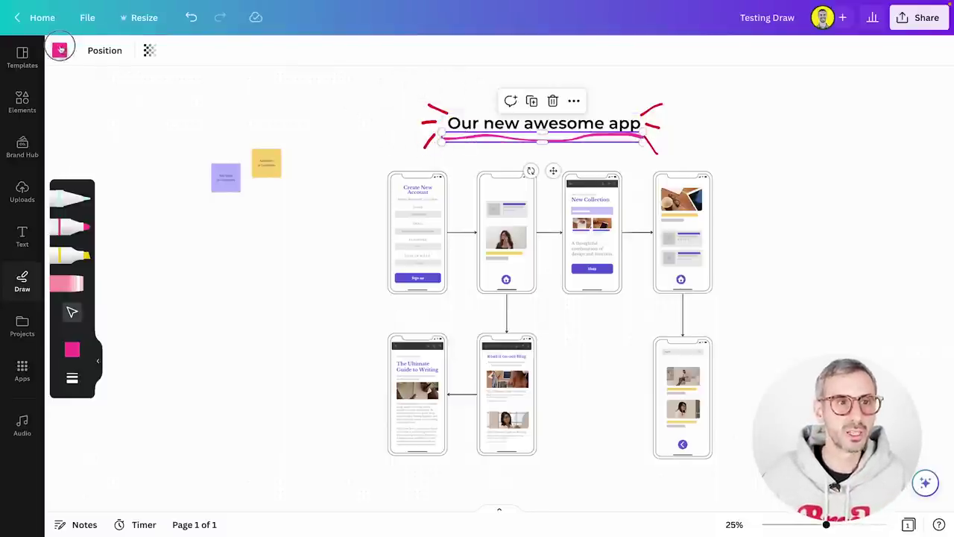
pyautogui.click(60, 49)
pyautogui.click(72, 158)
pyautogui.click(498, 96)
# - Recolour the red accent strokes on both sides of the title to the light purple document colour #bdbcfd
pyautogui.moveTo(377, 90); pyautogui.dragTo(451, 153)
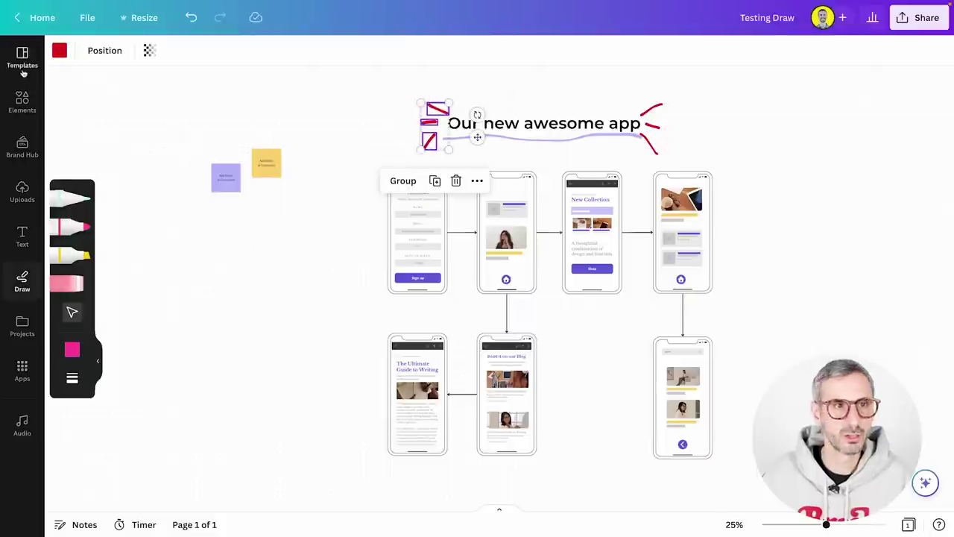
pyautogui.click(59, 50)
pyautogui.click(72, 158)
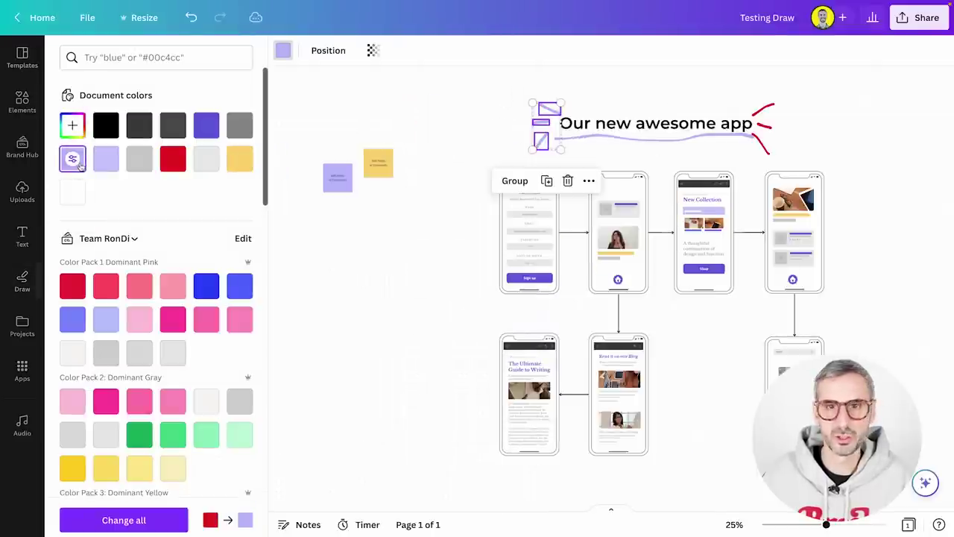
pyautogui.click(758, 92)
pyautogui.moveTo(693, 90)
pyautogui.mouseDown()
pyautogui.moveTo(656, 149)
pyautogui.moveTo(638, 159)
pyautogui.mouseUp()
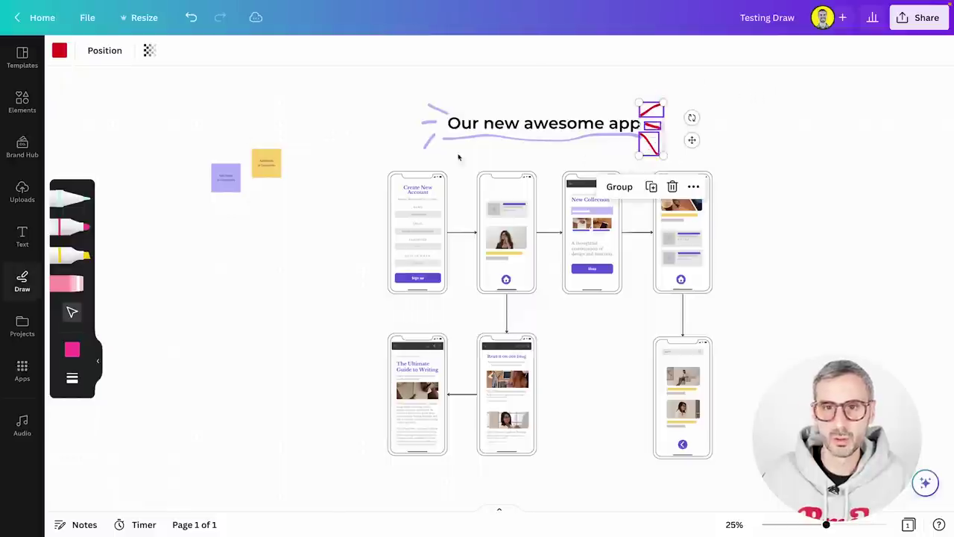
pyautogui.click(59, 50)
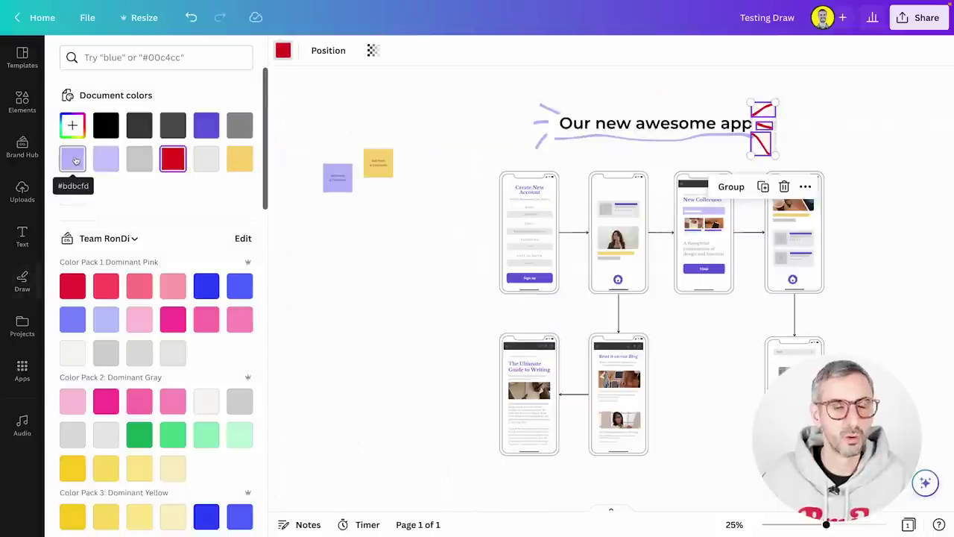
pyautogui.click(72, 158)
pyautogui.click(459, 108)
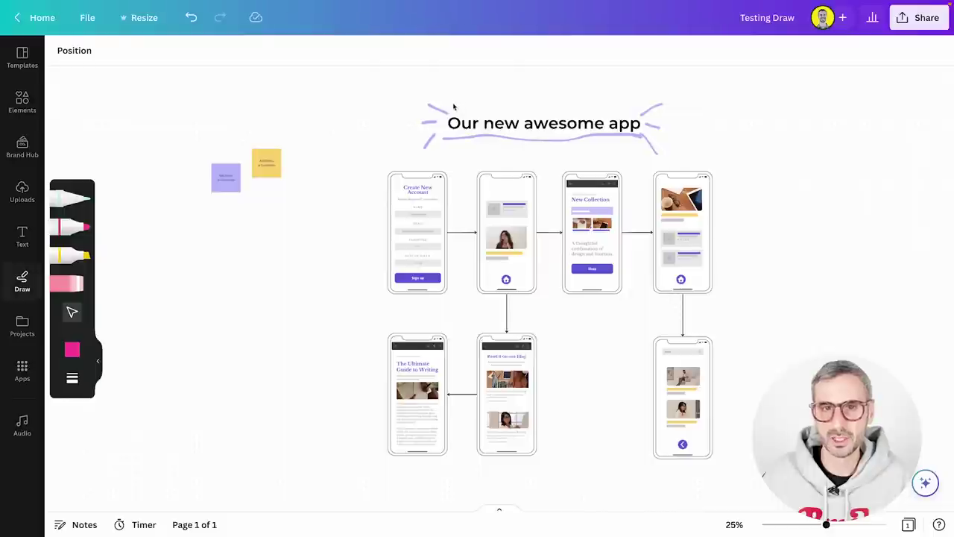
# - Group the underline and all six accent strokes without the title text, and shift the group slightly to the right
pyautogui.moveTo(445, 94)
pyautogui.mouseDown()
pyautogui.moveTo(398, 137)
pyautogui.moveTo(648, 151)
pyautogui.mouseUp()
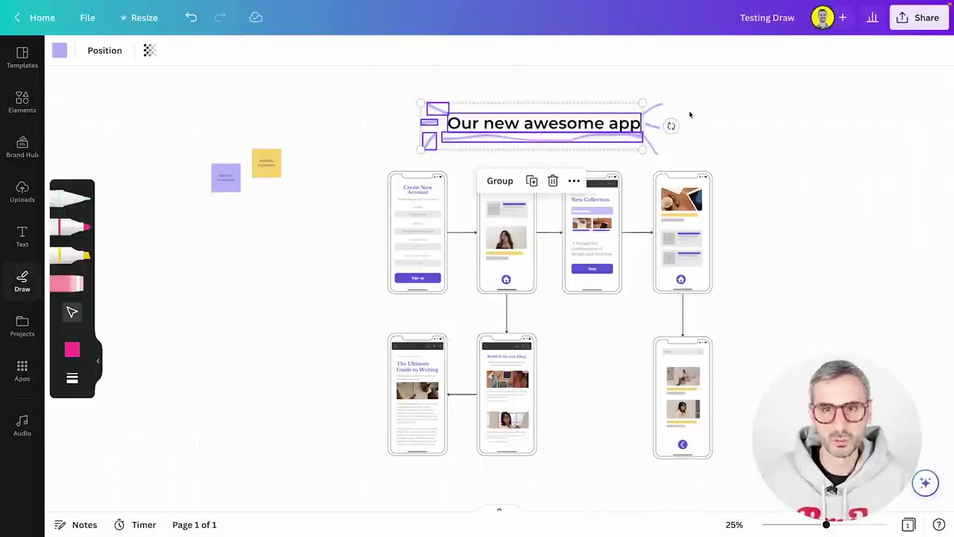
pyautogui.keyDown('shift'); pyautogui.click(655, 120); pyautogui.keyUp('shift')
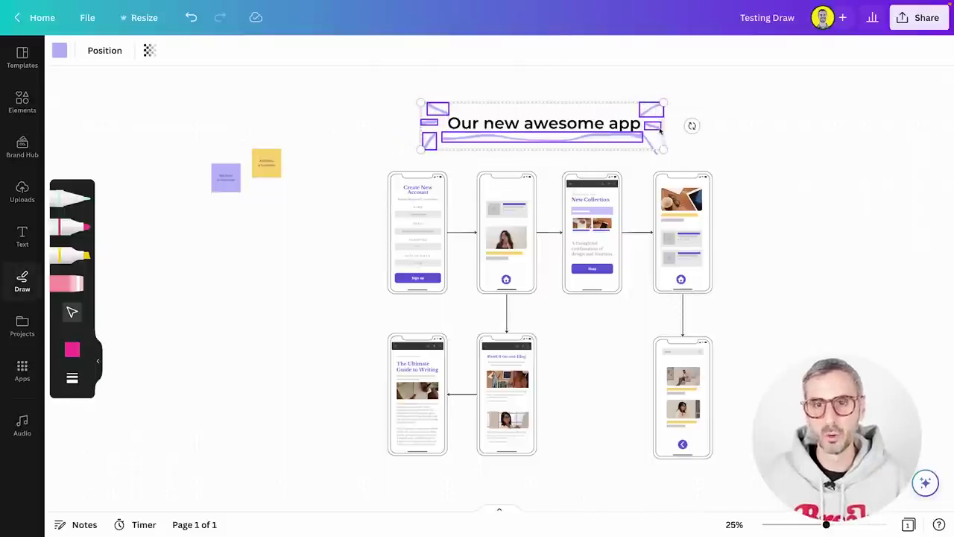
pyautogui.keyDown('shift'); pyautogui.click(656, 142); pyautogui.keyUp('shift')
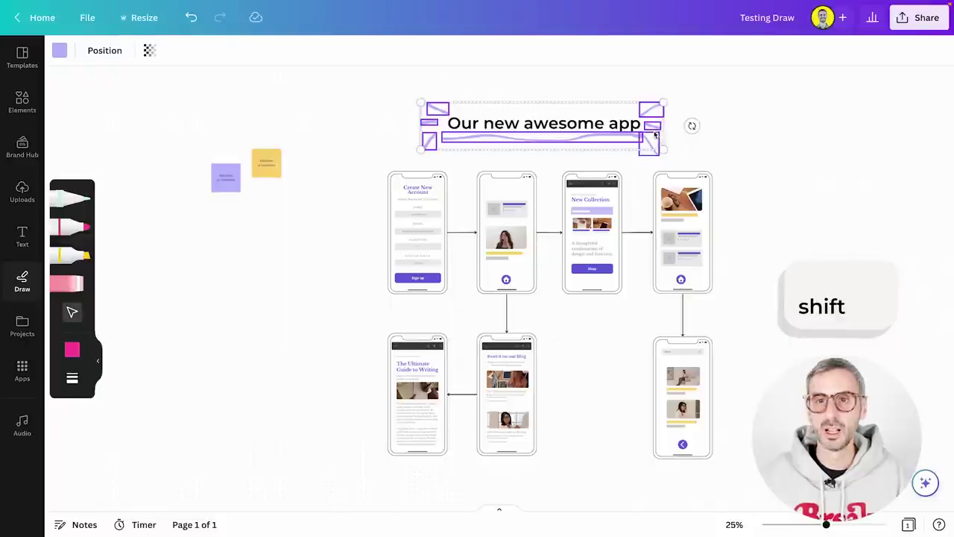
pyautogui.keyDown('shift'); pyautogui.click(654, 154); pyautogui.keyUp('shift')
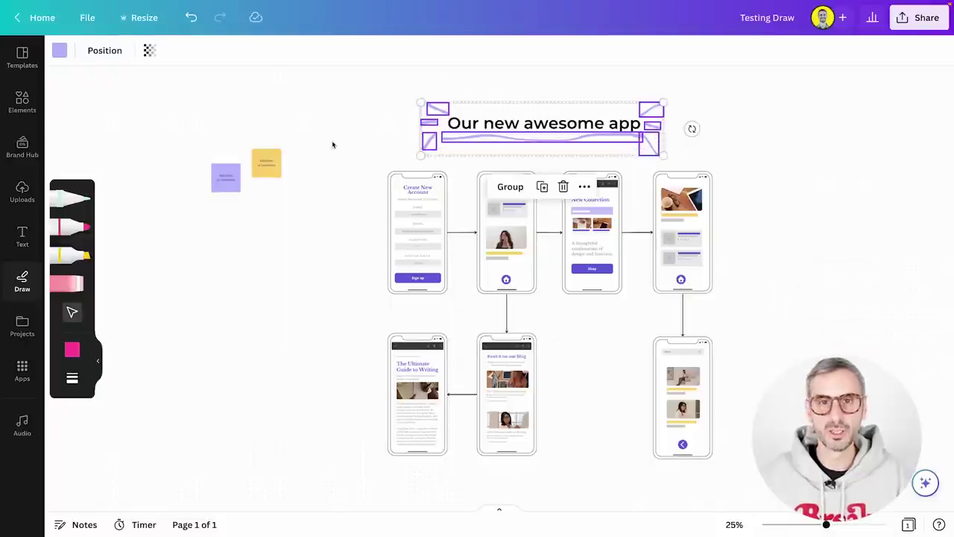
pyautogui.rightClick(438, 112)
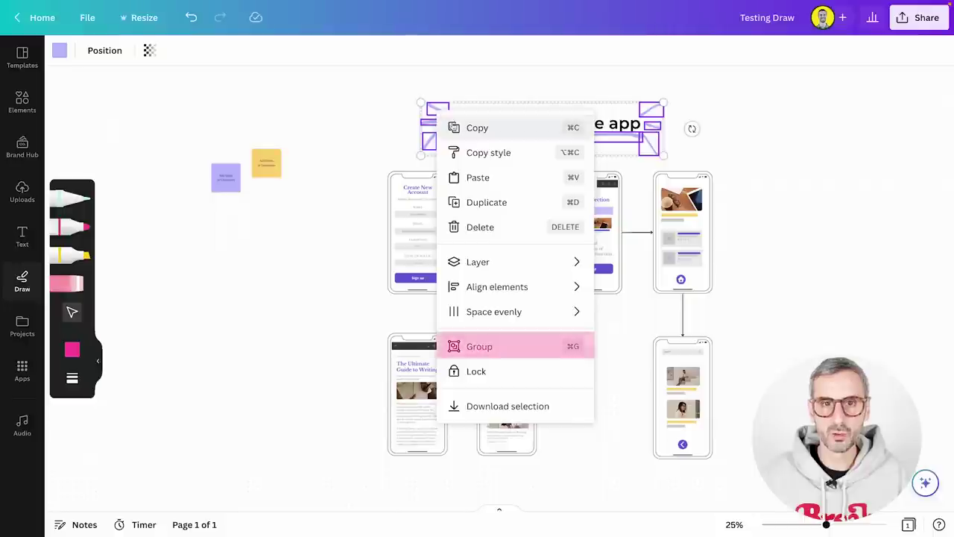
pyautogui.click(485, 354)
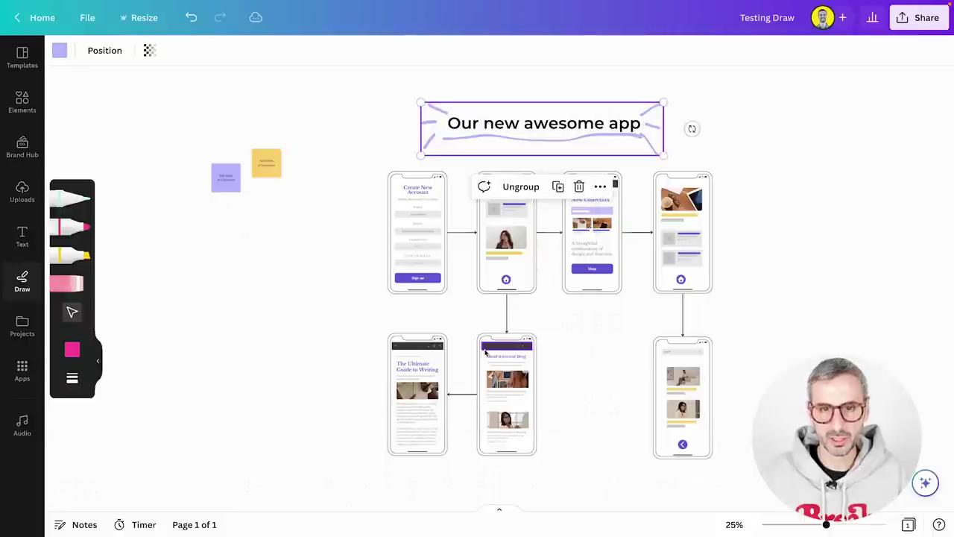
pyautogui.moveTo(540, 146)
pyautogui.mouseDown()
pyautogui.moveTo(763, 168)
pyautogui.moveTo(571, 119)
pyautogui.moveTo(537, 142)
pyautogui.mouseUp()
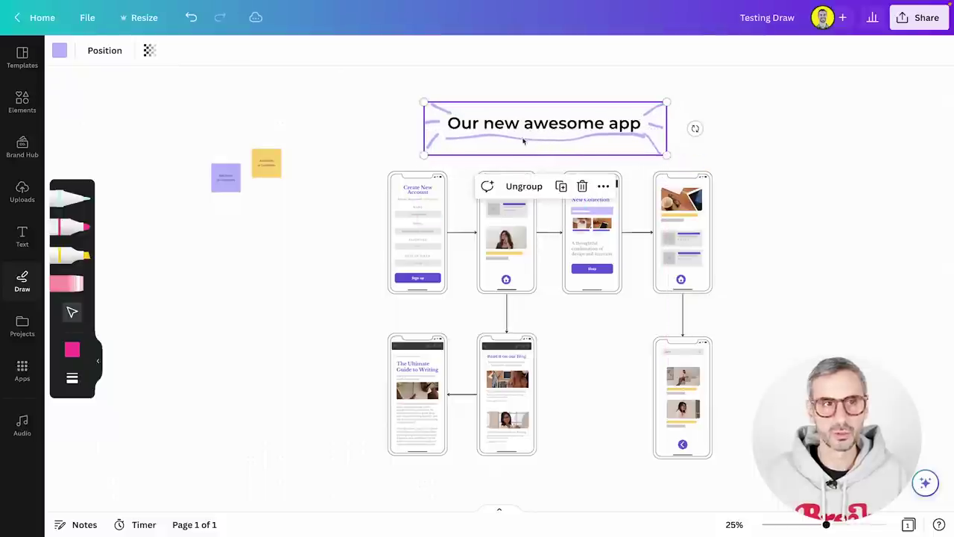
# - Try yellow #fdd673 and green on the grouped strokes, settle on the bright pink of Color Pack 2: Dominant Gray, and deselect them
pyautogui.click(59, 52)
pyautogui.click(207, 159)
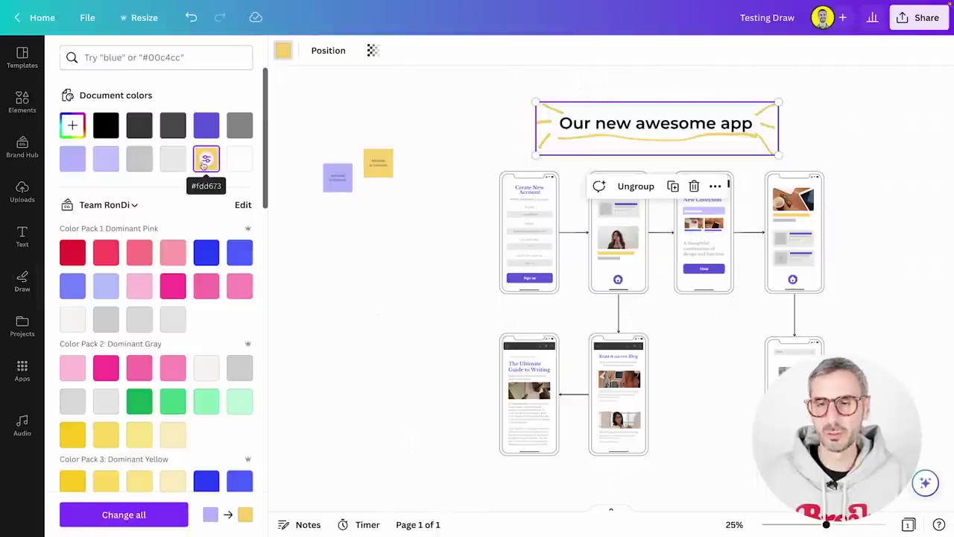
pyautogui.click(171, 402)
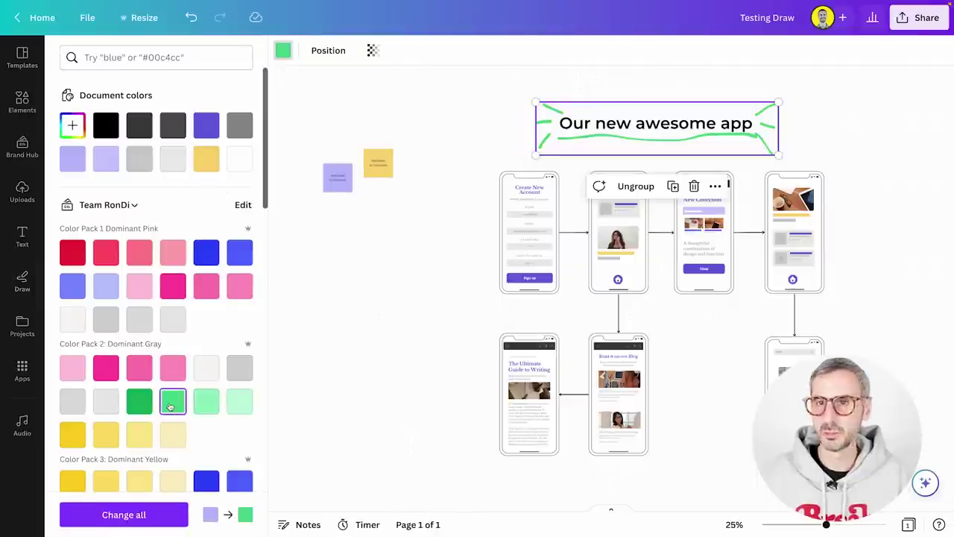
pyautogui.click(106, 367)
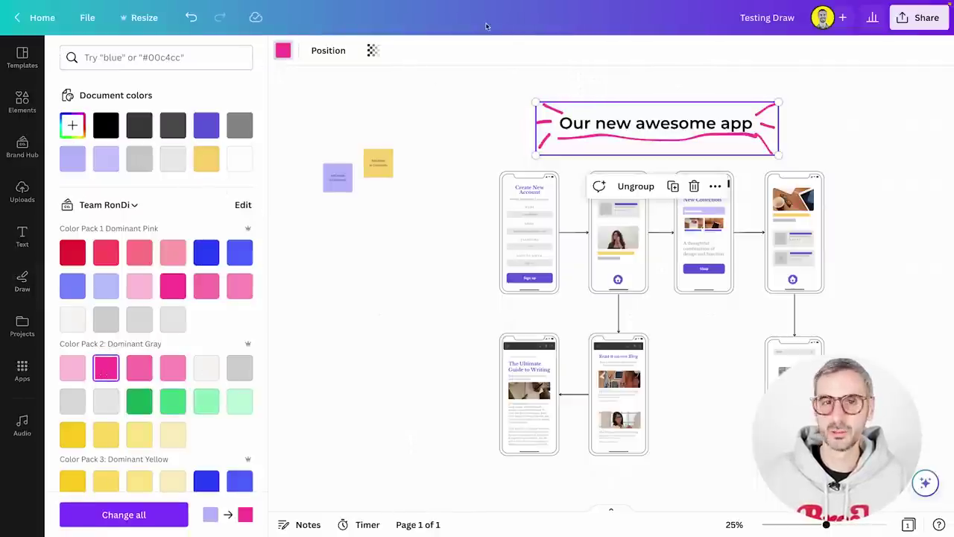
pyautogui.press('Escape')
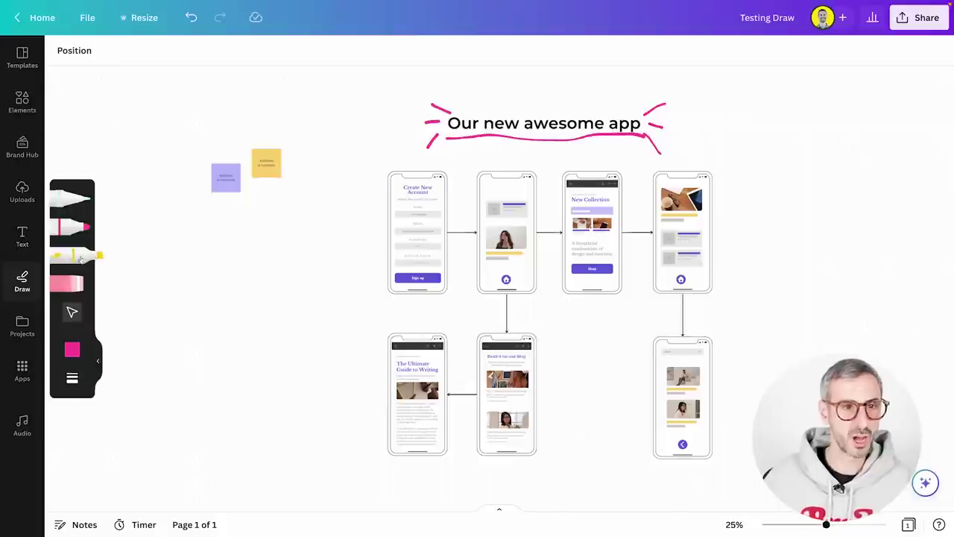
# - Draw a pink marker rectangle around the fourth phone screen in the top row and return to the selection tool
pyautogui.click(77, 233)
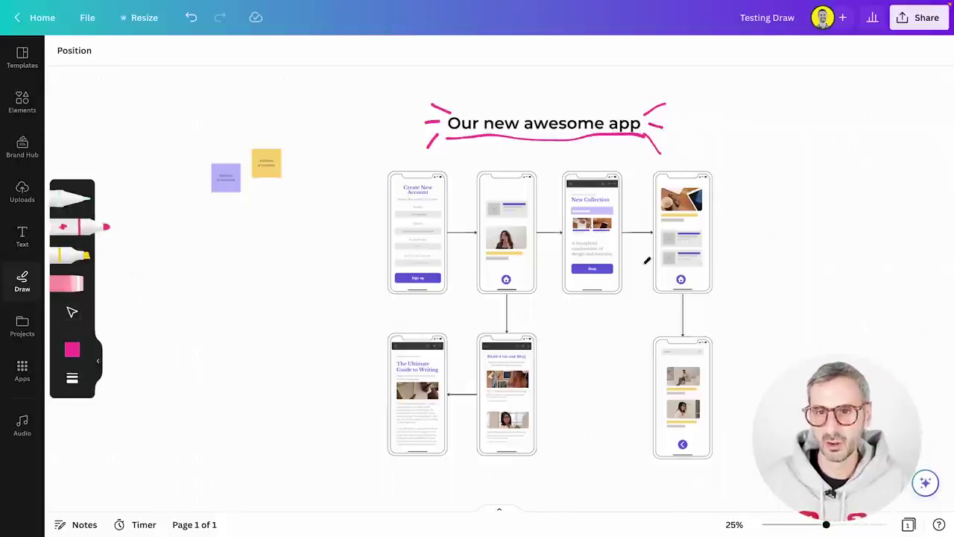
pyautogui.moveTo(645, 161)
pyautogui.mouseDown()
pyautogui.moveTo(634, 196)
pyautogui.moveTo(634, 273)
pyautogui.moveTo(705, 313)
pyautogui.moveTo(739, 245)
pyautogui.moveTo(724, 162)
pyautogui.moveTo(644, 164)
pyautogui.mouseUp()
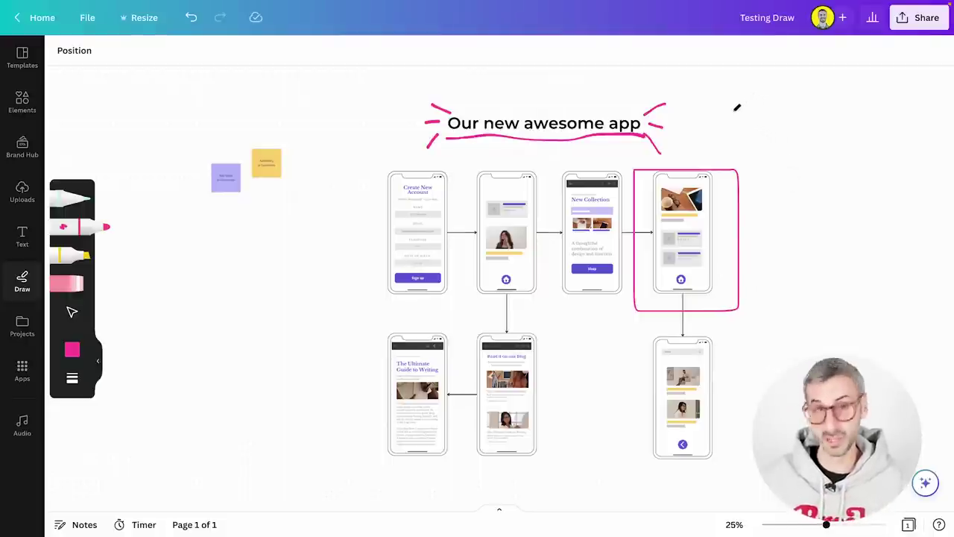
pyautogui.click(71, 313)
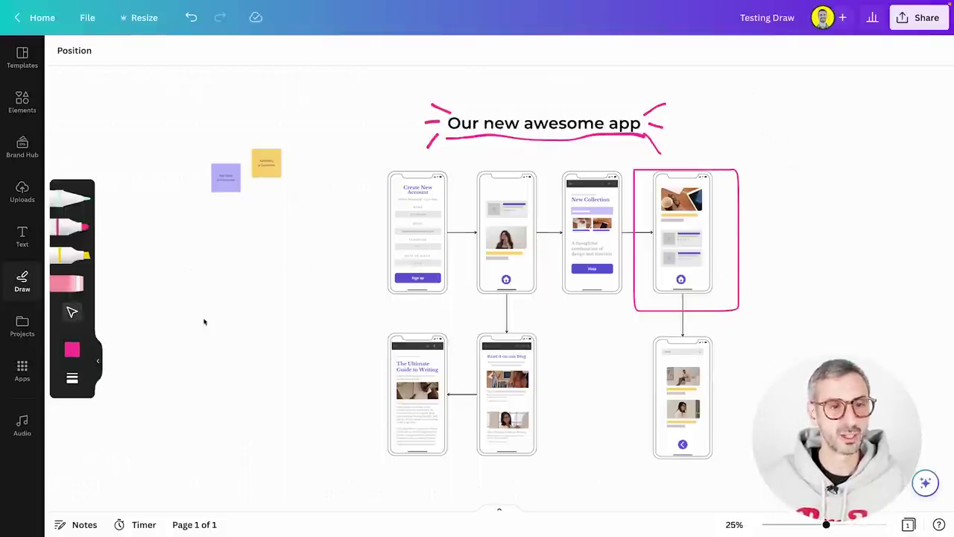
# - Resize the pink hand-drawn rectangle so it frames the fourth phone screen more tightly, and deselect it
pyautogui.moveTo(626, 311); pyautogui.dragTo(639, 293)
pyautogui.moveTo(743, 302)
pyautogui.mouseDown()
pyautogui.moveTo(778, 330)
pyautogui.moveTo(747, 305)
pyautogui.mouseUp()
pyautogui.moveTo(747, 237); pyautogui.dragTo(727, 234)
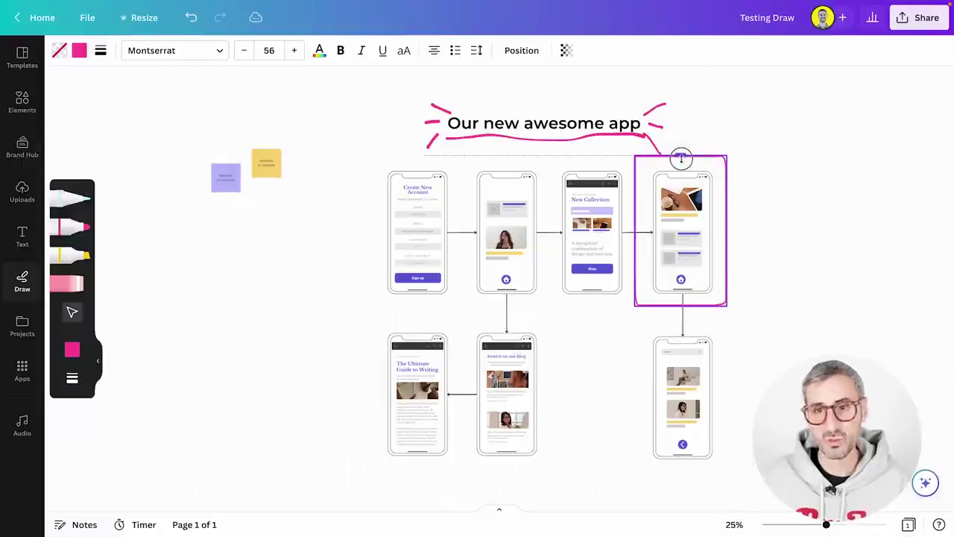
pyautogui.click(771, 214)
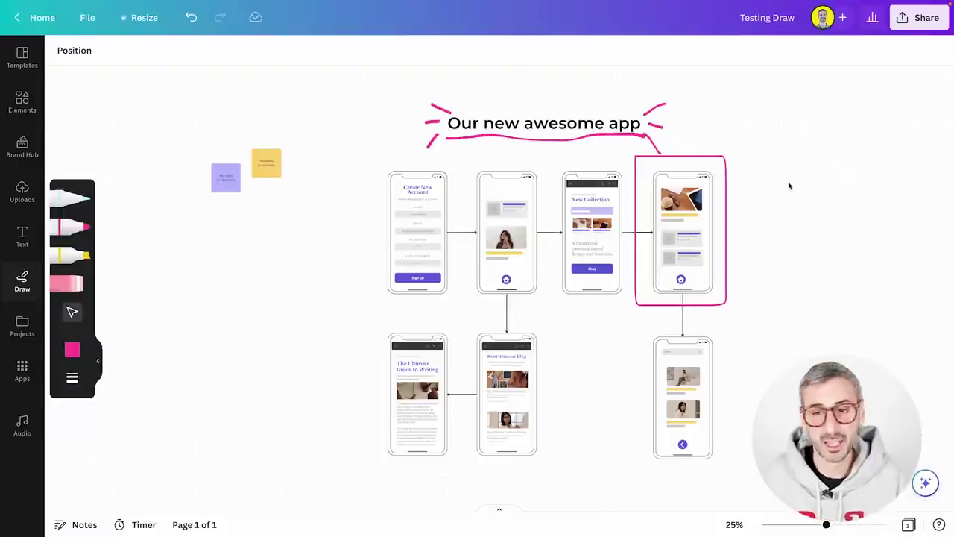
# - Scale the pink rectangle up across most of the wireframes, and shrink it back to frame only the fourth phone screen
pyautogui.click(695, 305)
pyautogui.moveTo(634, 305); pyautogui.dragTo(76, 399)
pyautogui.click(738, 161)
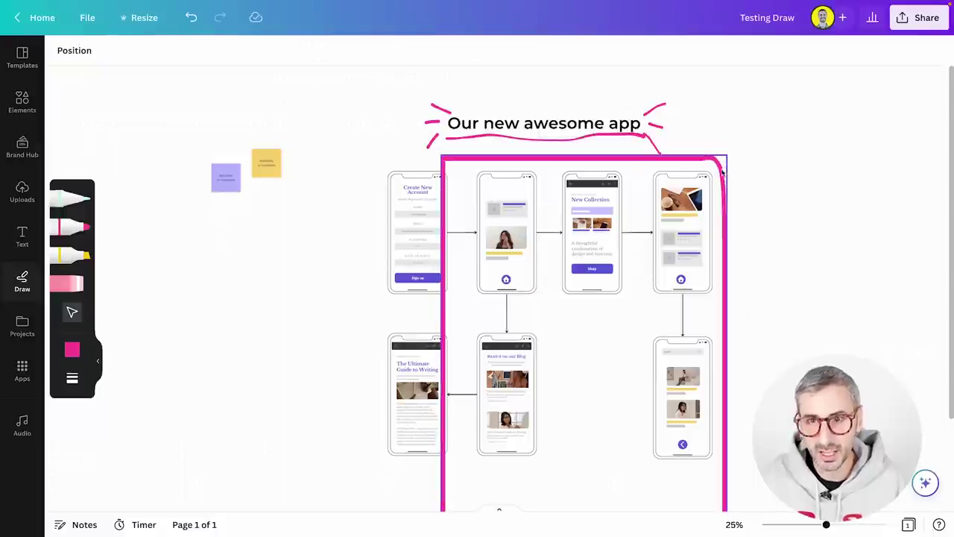
pyautogui.click(714, 167)
pyautogui.scroll(-5, 583, 353)
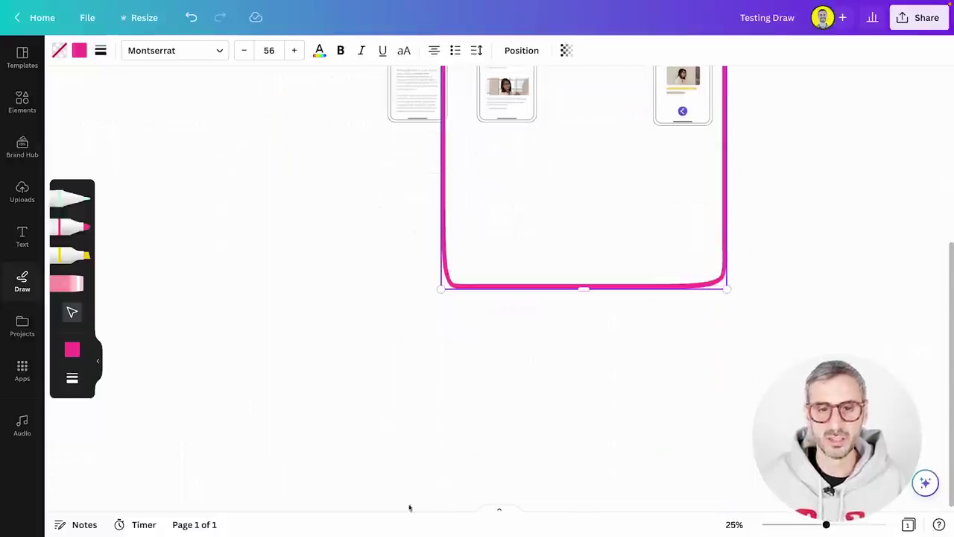
pyautogui.moveTo(440, 289); pyautogui.dragTo(580, 90)
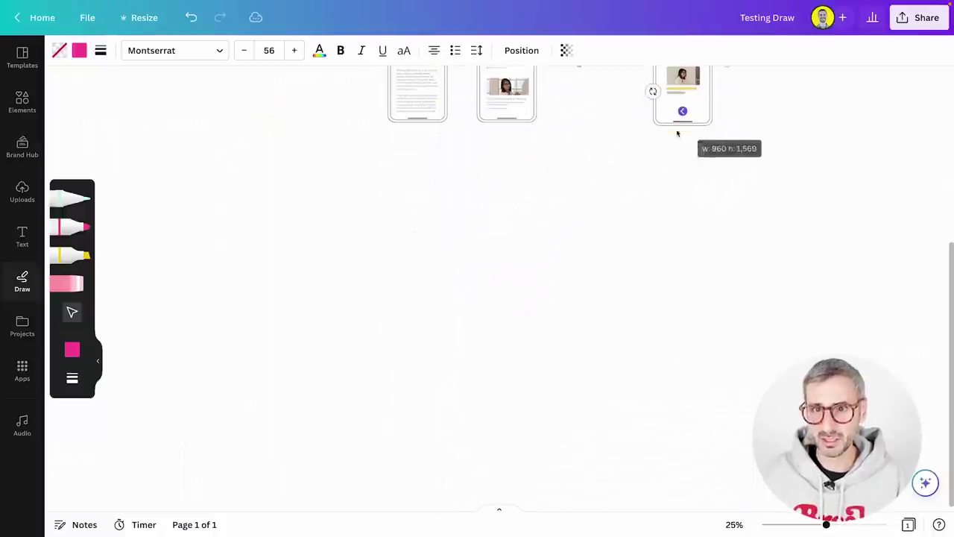
pyautogui.scroll(5, 585, 467)
pyautogui.moveTo(580, 420); pyautogui.dragTo(638, 327)
# - Draw a pink marker circle around the two sticky notes, with a five-pointed star and a straight line below it
pyautogui.click(79, 226)
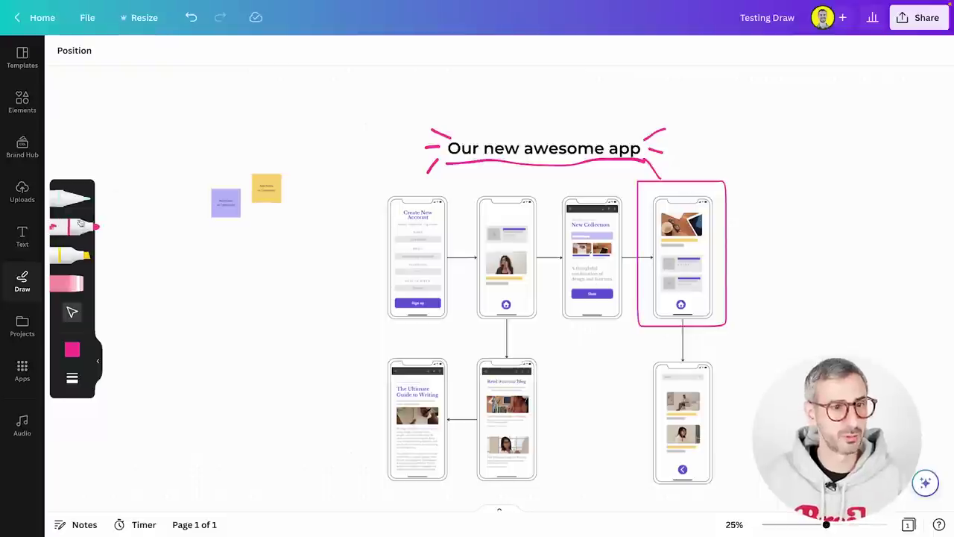
pyautogui.moveTo(240, 149)
pyautogui.mouseDown()
pyautogui.moveTo(197, 194)
pyautogui.moveTo(213, 232)
pyautogui.moveTo(265, 247)
pyautogui.moveTo(310, 224)
pyautogui.moveTo(318, 173)
pyautogui.moveTo(299, 153)
pyautogui.moveTo(239, 143)
pyautogui.mouseUp()
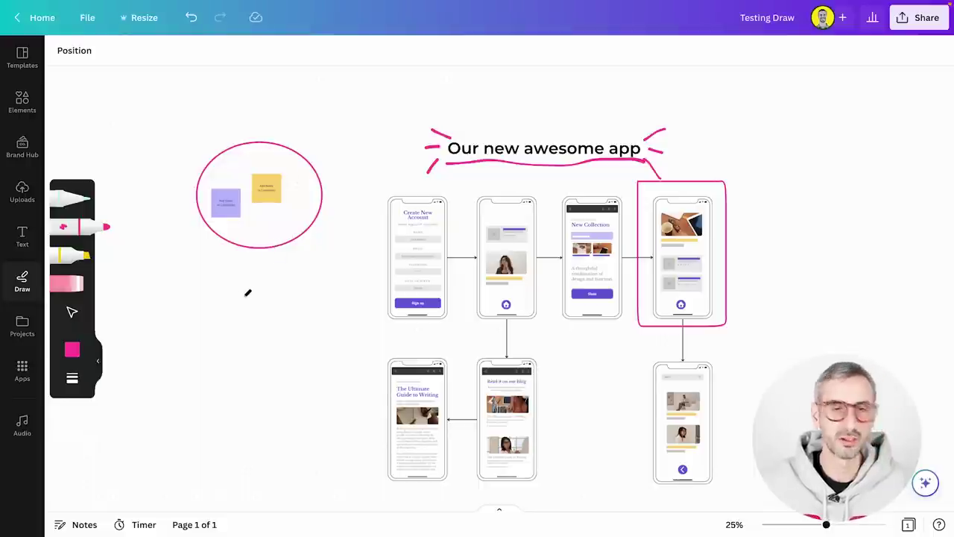
pyautogui.moveTo(214, 339)
pyautogui.mouseDown()
pyautogui.moveTo(264, 311)
pyautogui.moveTo(260, 351)
pyautogui.moveTo(187, 331)
pyautogui.moveTo(289, 314)
pyautogui.moveTo(228, 294)
pyautogui.moveTo(259, 356)
pyautogui.mouseUp()
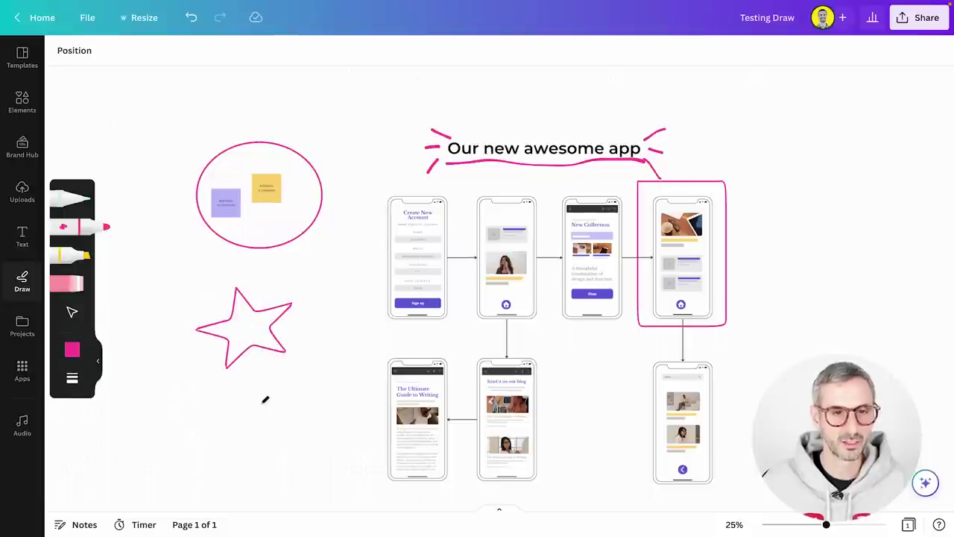
pyautogui.moveTo(175, 415)
pyautogui.mouseDown()
pyautogui.moveTo(266, 395)
pyautogui.moveTo(301, 400)
pyautogui.mouseUp()
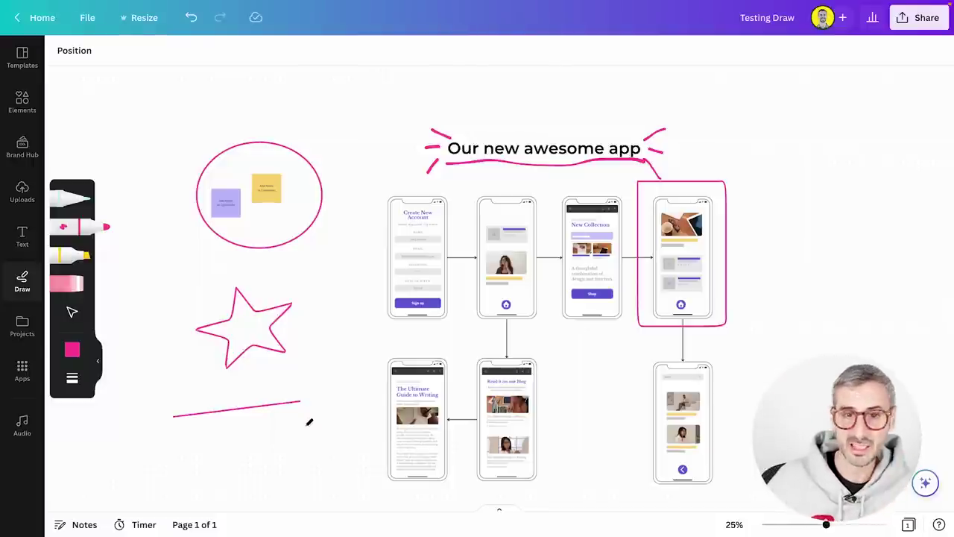
# - Switch to the yellow highlighter and set its stroke weight to 25
pyautogui.click(75, 255)
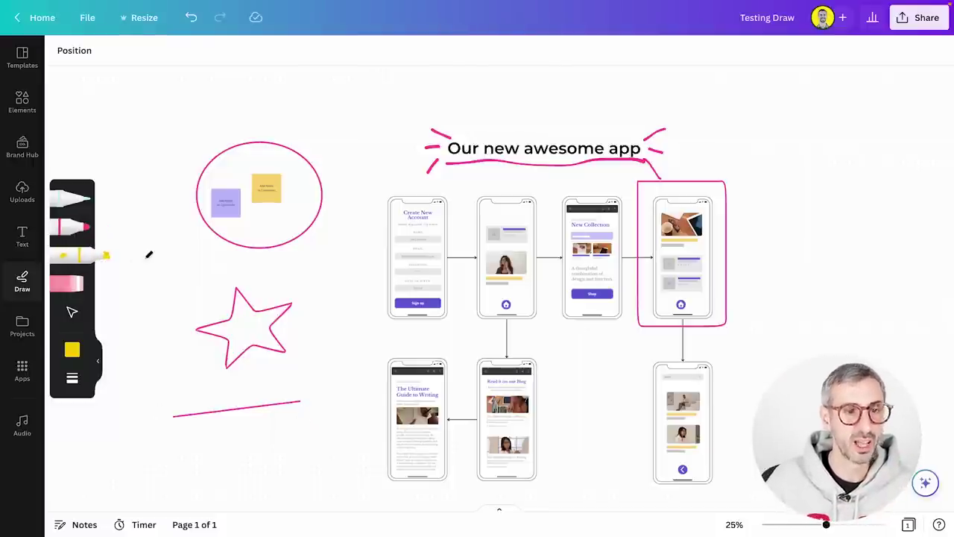
pyautogui.click(73, 378)
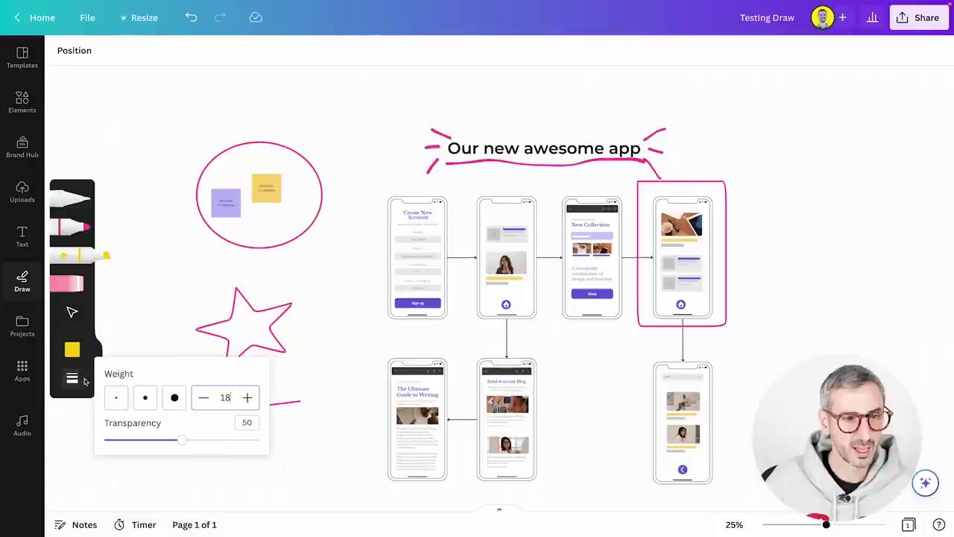
pyautogui.click(248, 397)
pyautogui.click(249, 397)
pyautogui.click(248, 397)
pyautogui.click(249, 398)
pyautogui.click(248, 397)
pyautogui.click(249, 397)
pyautogui.click(248, 397)
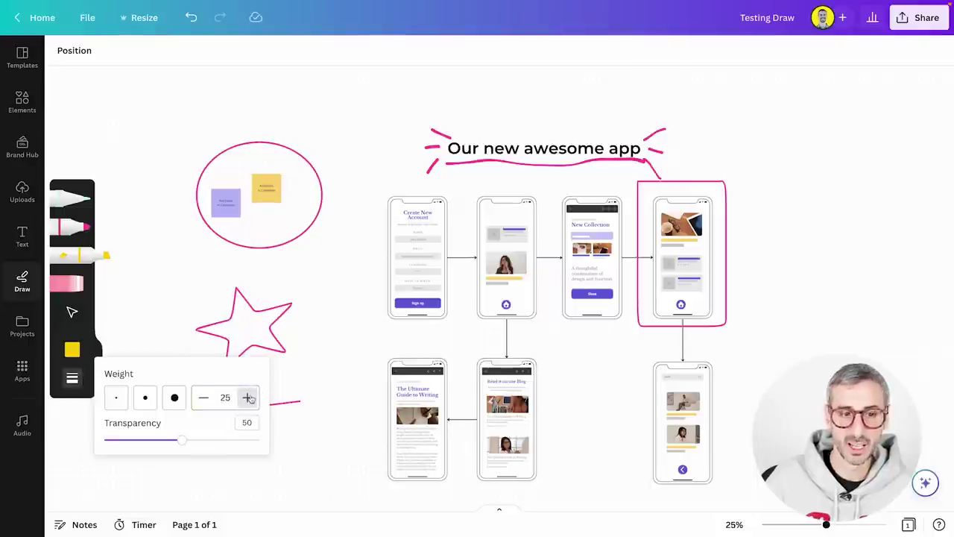
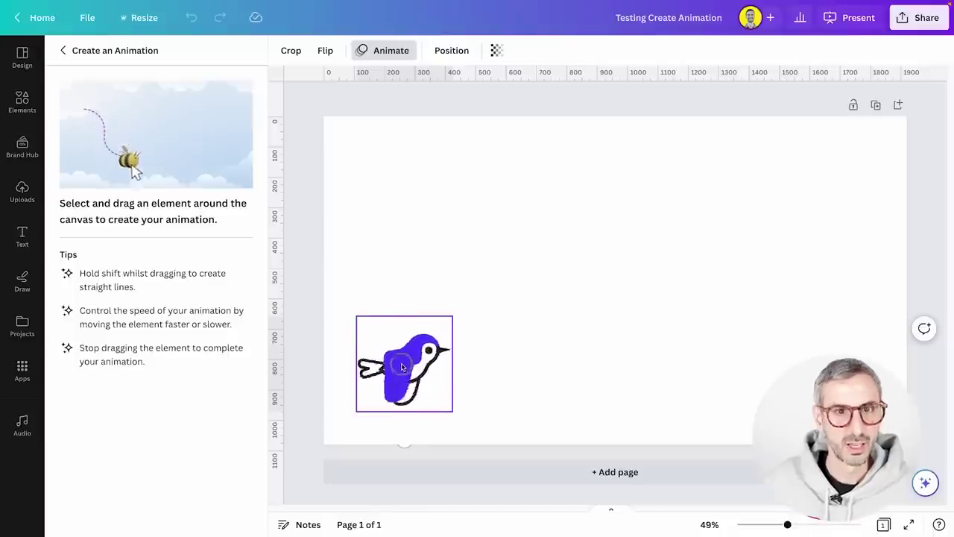
# - Animate the blue bird along a looping path across the page, with Steady movement and the element oriented to the path
pyautogui.moveTo(491, 334)
pyautogui.mouseDown()
pyautogui.moveTo(495, 303)
pyautogui.moveTo(473, 297)
pyautogui.moveTo(474, 330)
pyautogui.moveTo(507, 342)
pyautogui.moveTo(671, 214)
pyautogui.moveTo(639, 215)
pyautogui.moveTo(619, 246)
pyautogui.moveTo(742, 253)
pyautogui.moveTo(772, 190)
pyautogui.moveTo(737, 204)
pyautogui.moveTo(742, 241)
pyautogui.moveTo(811, 353)
pyautogui.moveTo(867, 383)
pyautogui.mouseUp()
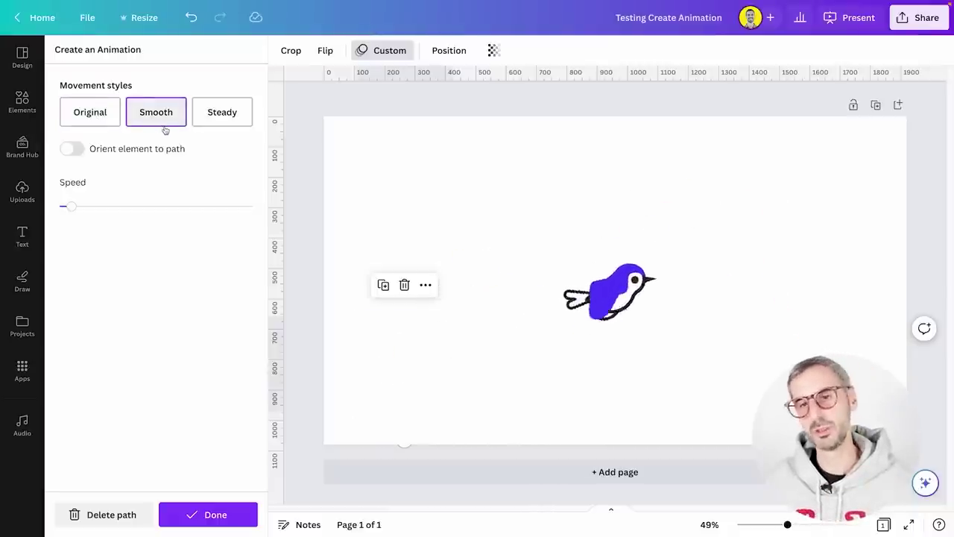
pyautogui.click(223, 113)
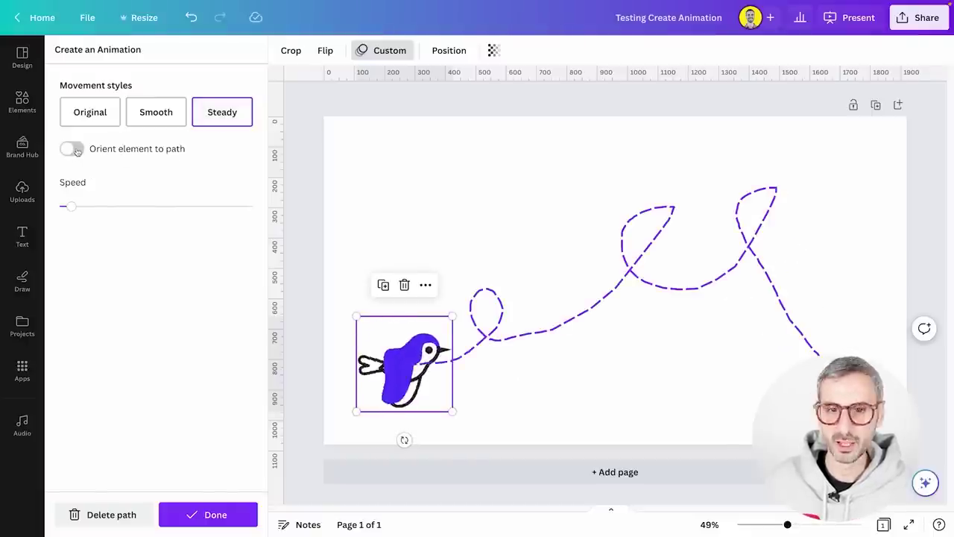
pyautogui.click(72, 149)
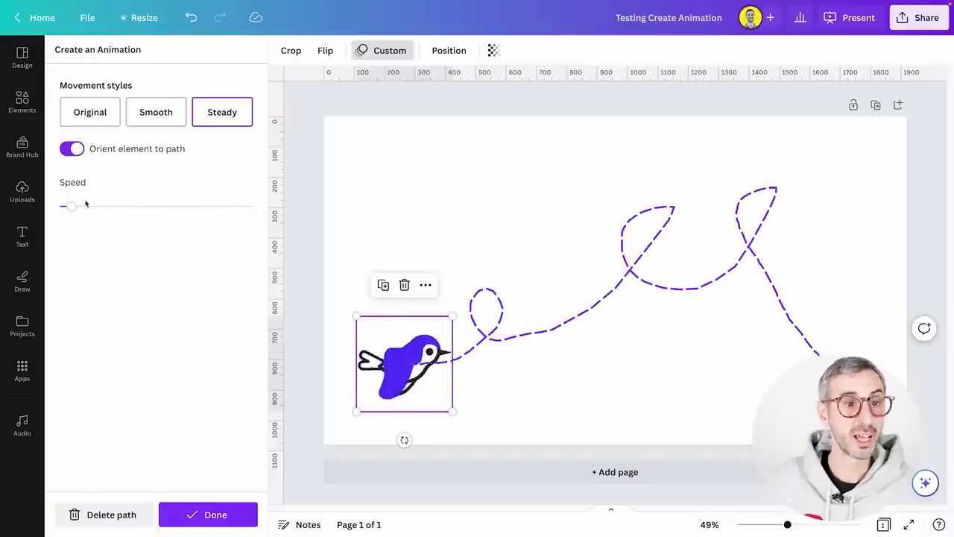
# - Raise the bird animation's speed to slightly under half of its range, apply it, and preview the page full screen
pyautogui.moveTo(77, 207); pyautogui.dragTo(140, 208)
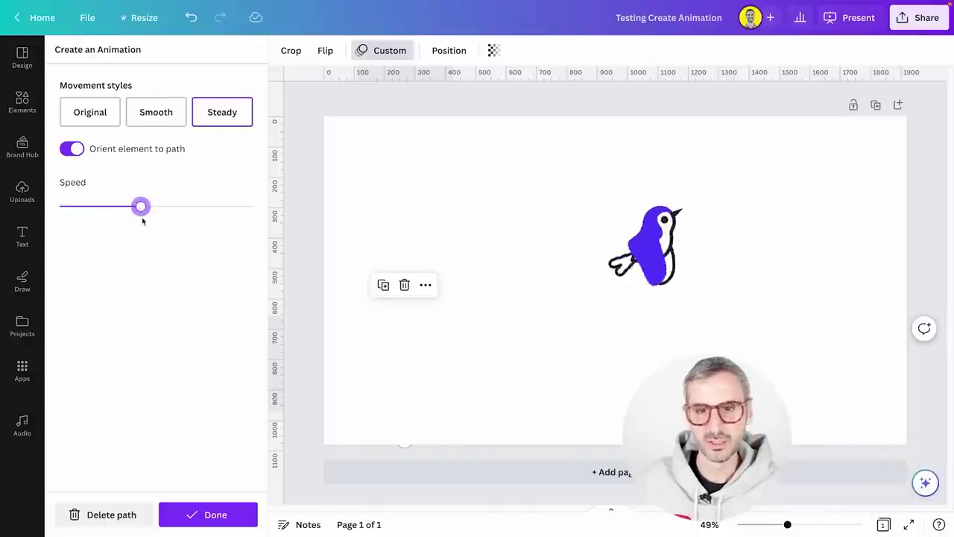
pyautogui.click(215, 517)
pyautogui.click(653, 460)
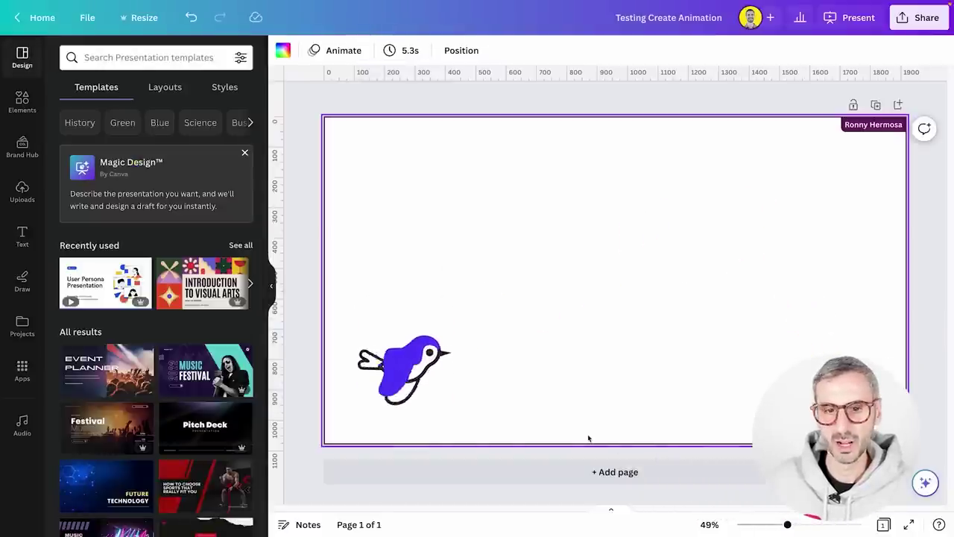
pyautogui.click(908, 525)
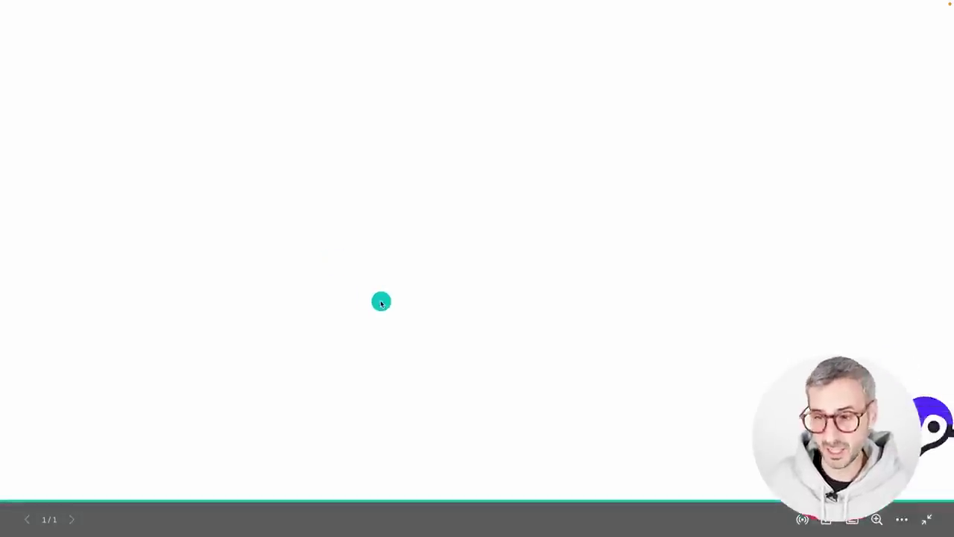
pyautogui.press('Escape')
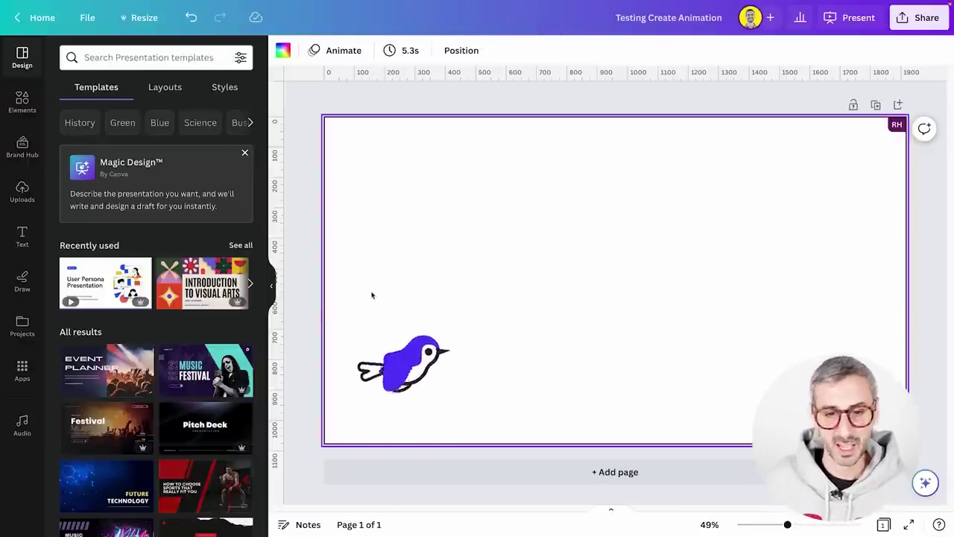
# - Add a second page with a heading on it, and delete the extra paragraph text box
pyautogui.click(638, 477)
pyautogui.press('t')
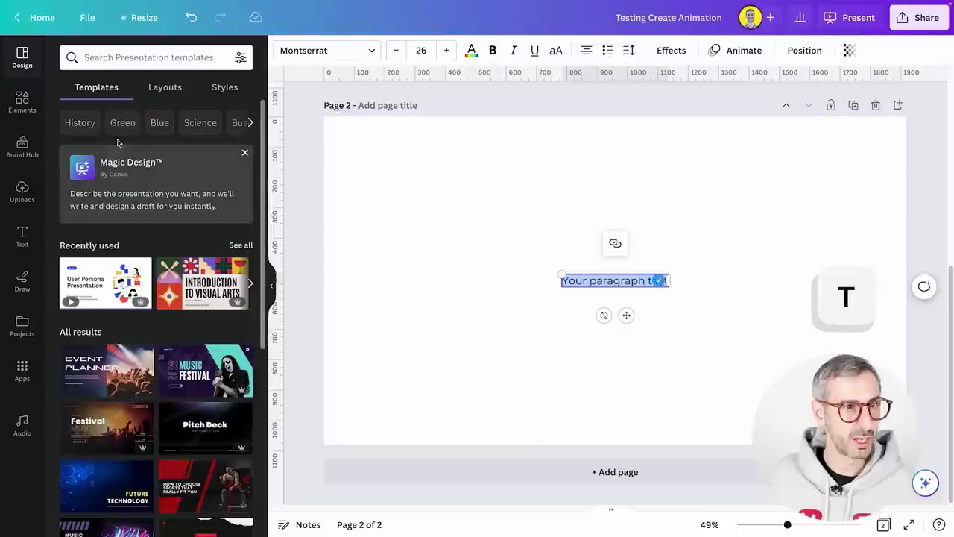
pyautogui.click(38, 233)
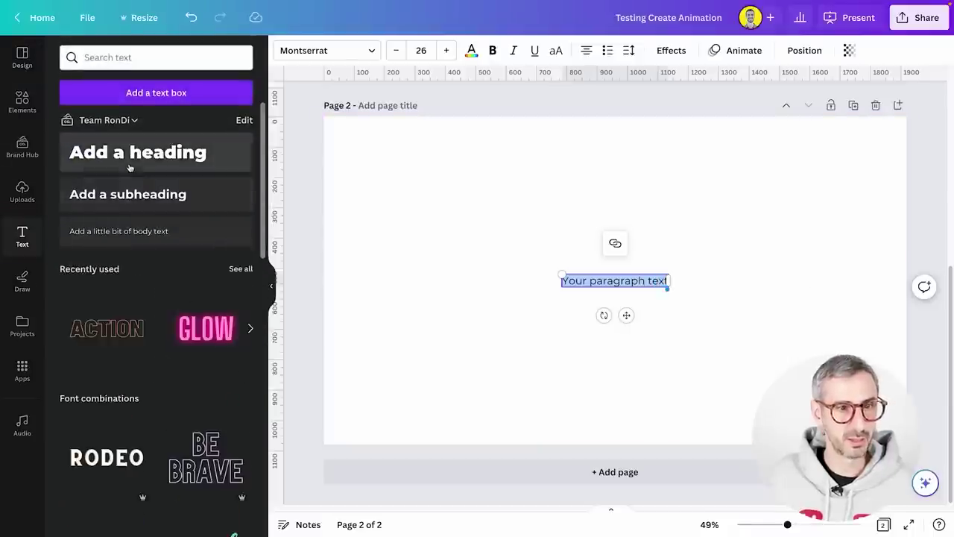
pyautogui.click(130, 157)
pyautogui.click(551, 294)
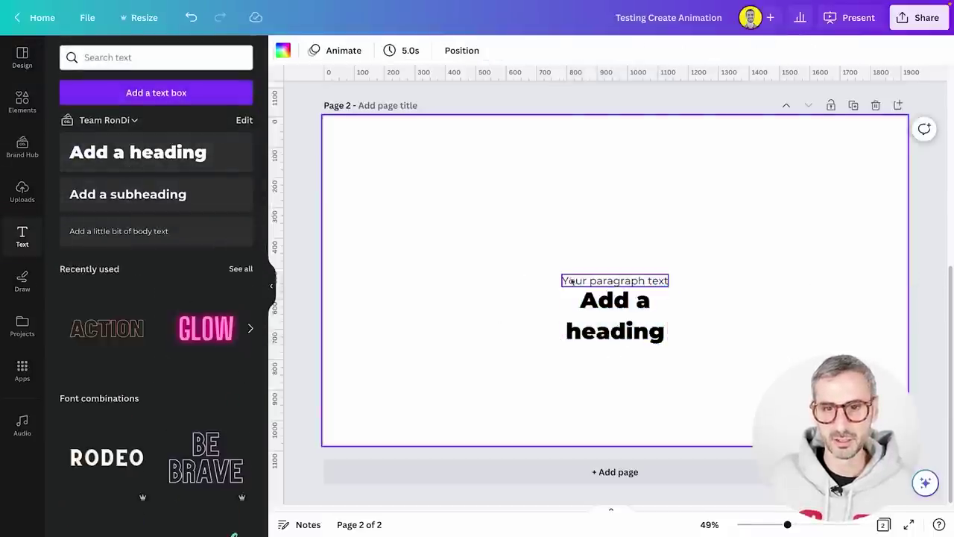
pyautogui.moveTo(571, 280); pyautogui.dragTo(513, 241)
pyautogui.press('Delete')
# - Replace the heading's text with "Animate" and set it in uppercase
pyautogui.moveTo(607, 328); pyautogui.dragTo(610, 297)
pyautogui.doubleClick(610, 297)
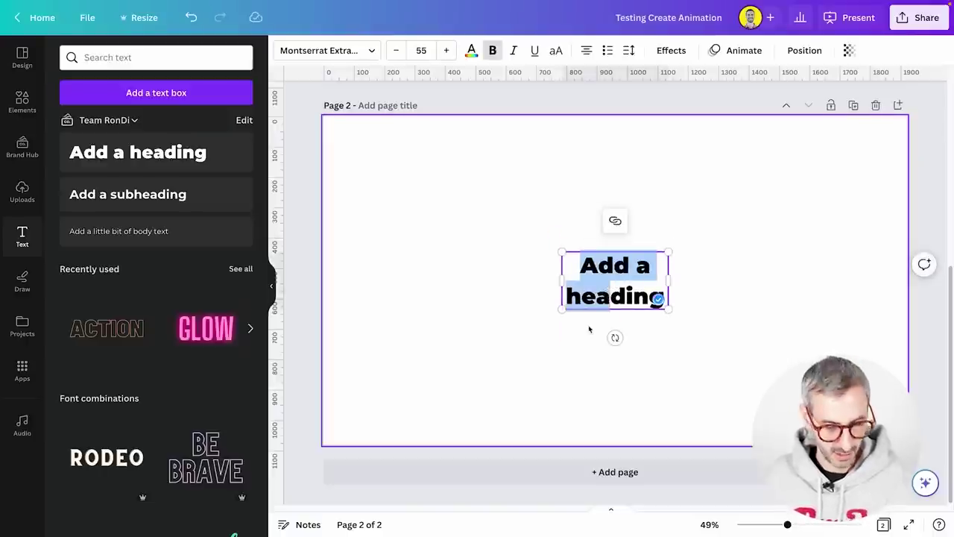
pyautogui.write('Animate')
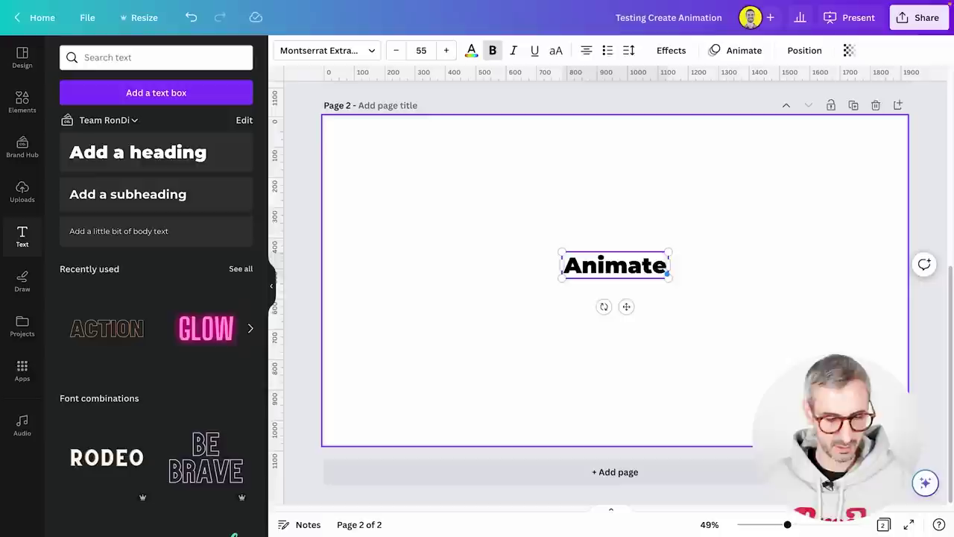
pyautogui.hotkey('ctrl', 'a')
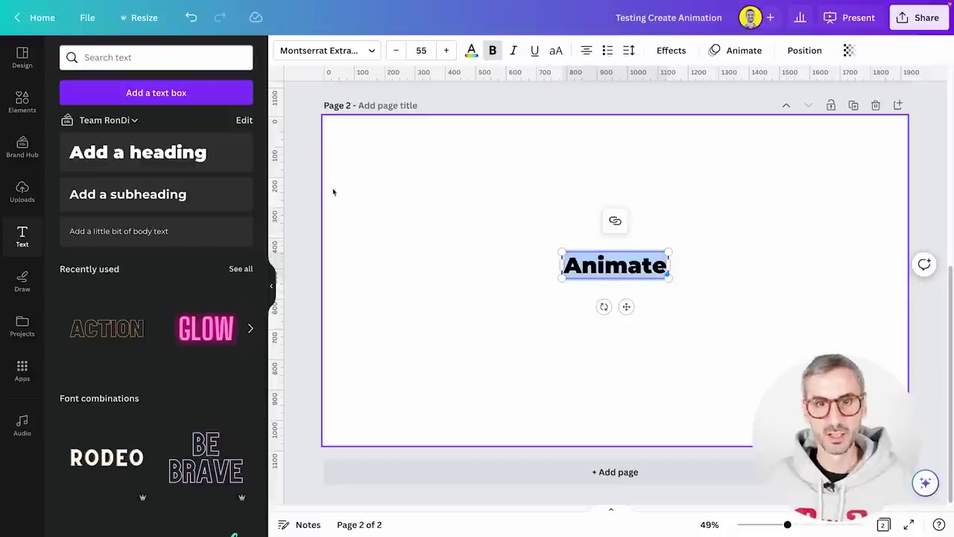
pyautogui.click(557, 50)
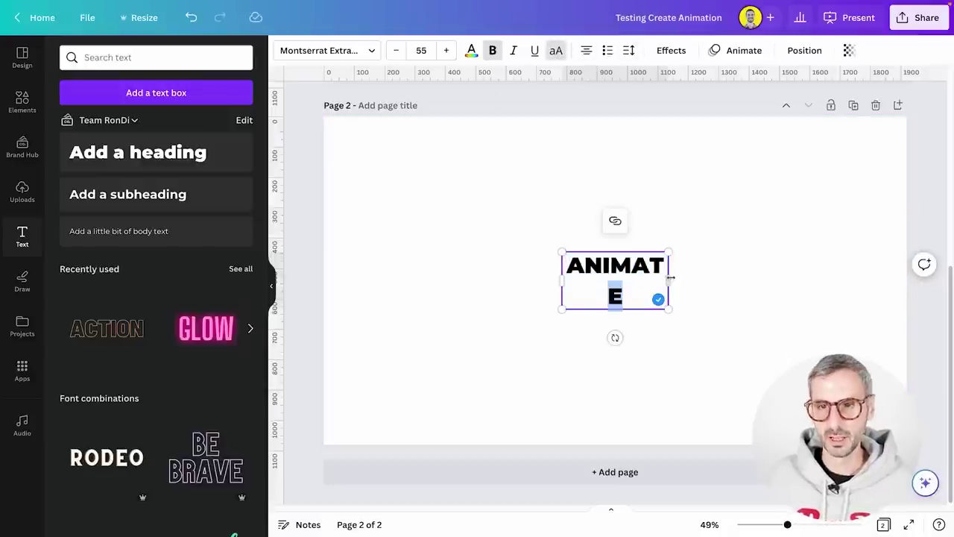
# - Enlarge the ANIMATE heading to font size 94.5 on one line and place it mid-height on the page's left half
pyautogui.moveTo(669, 281); pyautogui.dragTo(852, 297)
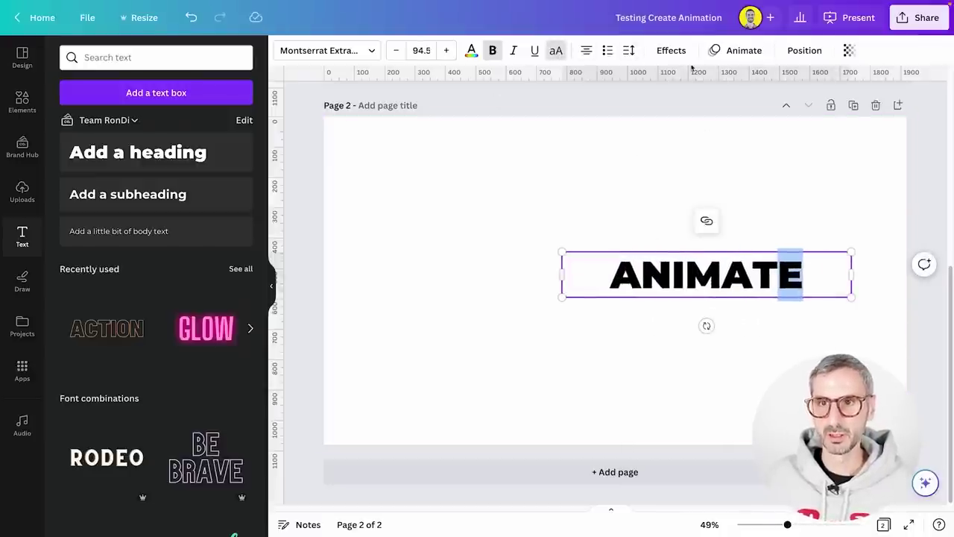
pyautogui.moveTo(559, 273); pyautogui.dragTo(409, 289)
pyautogui.click(637, 292)
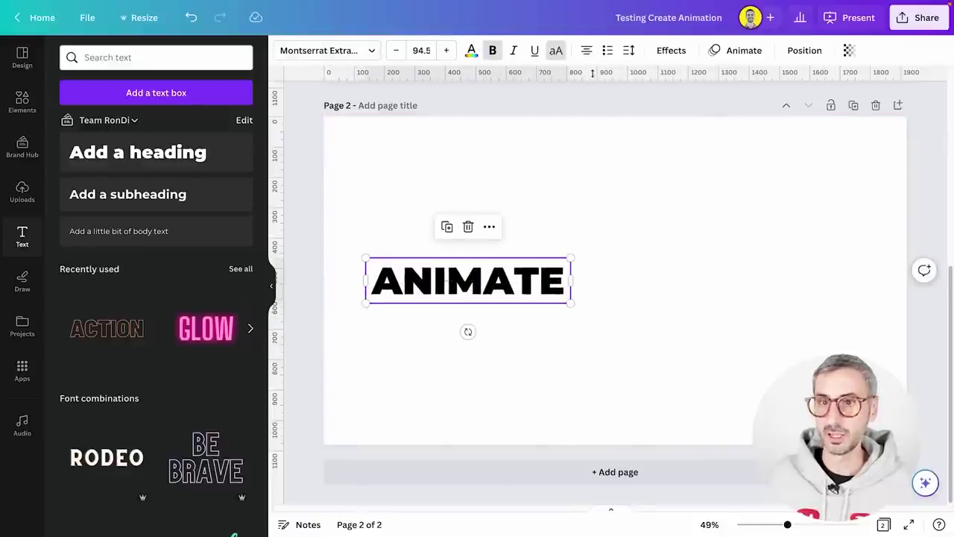
# - Try a custom animation for the ANIMATE heading along a winding path of straight horizontal and vertical segments, and delete the path
pyautogui.click(728, 52)
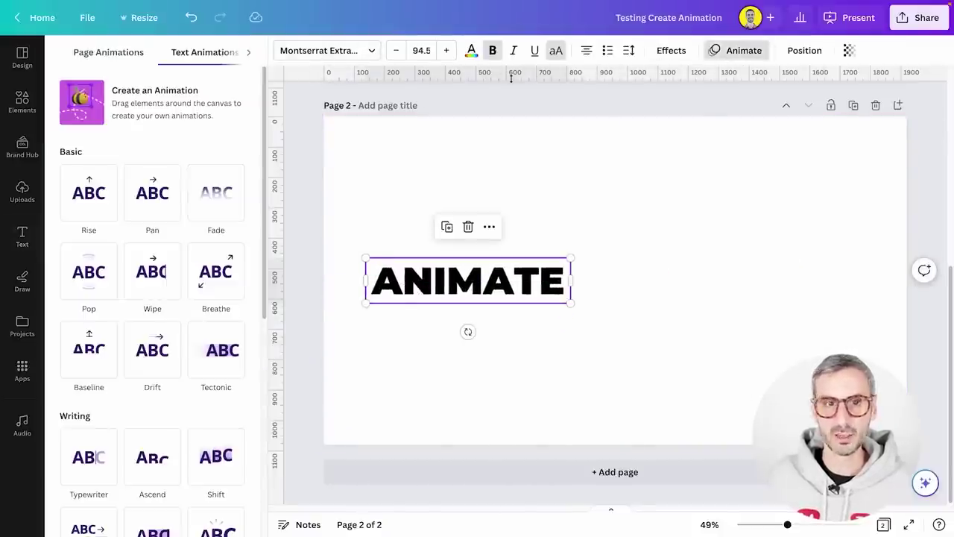
pyautogui.click(112, 105)
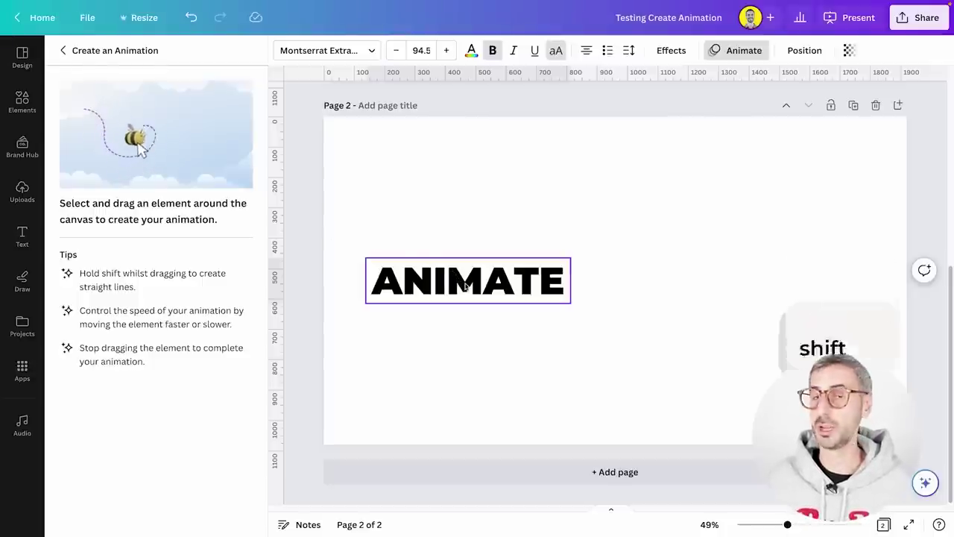
pyautogui.moveTo(466, 283)
pyautogui.mouseDown()
pyautogui.moveTo(627, 154)
pyautogui.moveTo(768, 98)
pyautogui.moveTo(793, 64)
pyautogui.moveTo(884, 53)
pyautogui.moveTo(926, 183)
pyautogui.moveTo(830, 217)
pyautogui.moveTo(698, 297)
pyautogui.moveTo(915, 294)
pyautogui.moveTo(626, 403)
pyautogui.moveTo(532, 333)
pyautogui.moveTo(564, 263)
pyautogui.moveTo(771, 219)
pyautogui.moveTo(718, 203)
pyautogui.moveTo(647, 224)
pyautogui.moveTo(614, 201)
pyautogui.moveTo(612, 179)
pyautogui.moveTo(631, 199)
pyautogui.mouseUp()
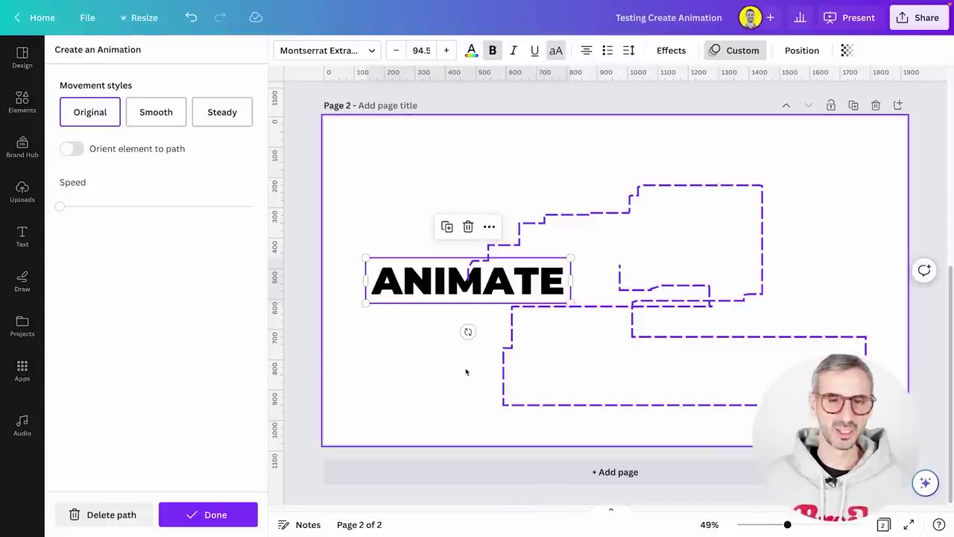
pyautogui.click(119, 516)
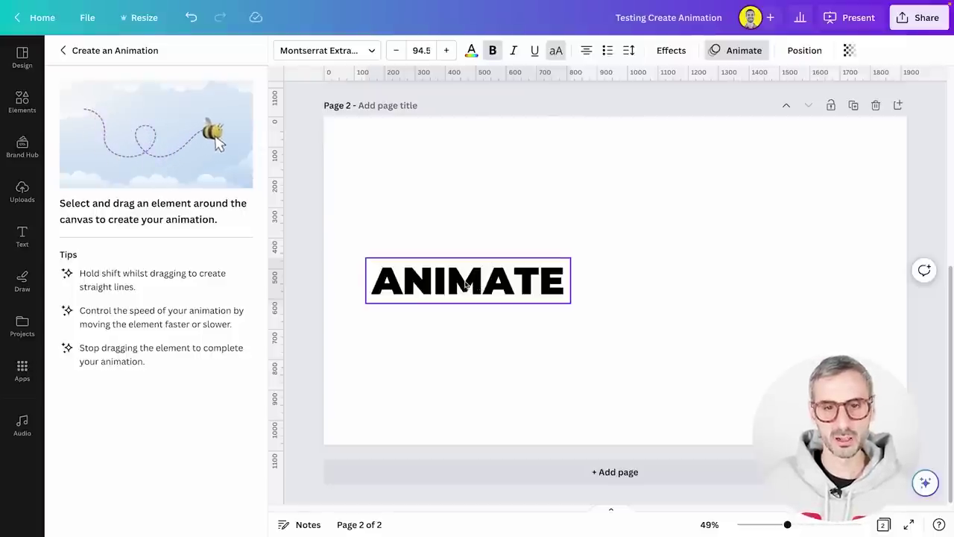
# - Animate the ANIMATE heading along a straight horizontal path to the right, with the Smooth movement style
pyautogui.moveTo(465, 284); pyautogui.dragTo(762, 271)
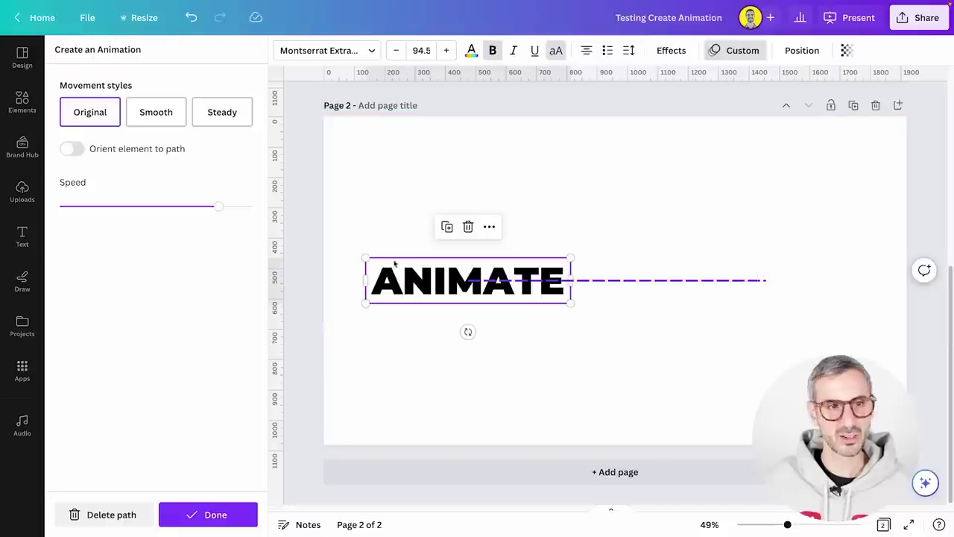
pyautogui.click(165, 116)
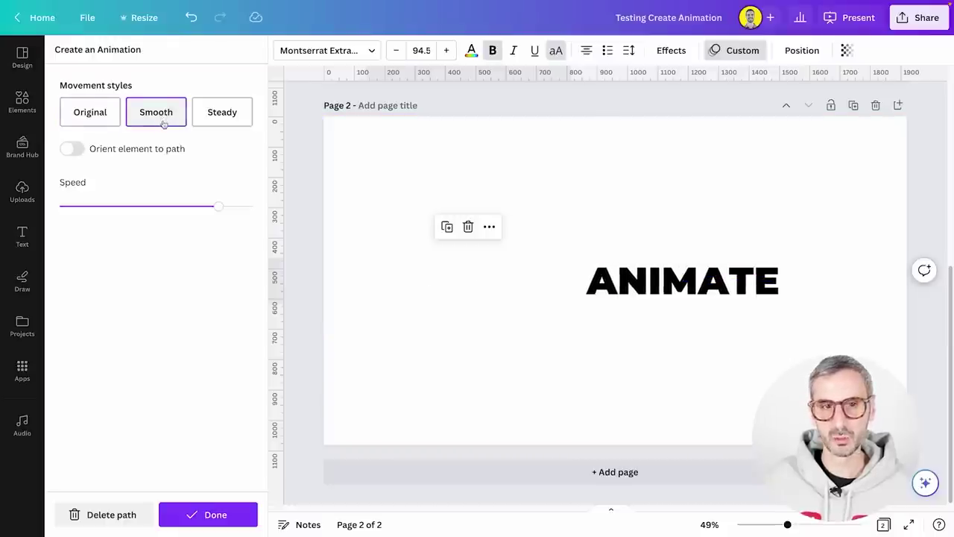
# - Finish the ANIMATE heading's path animation and preview page 2 in full screen
pyautogui.click(208, 513)
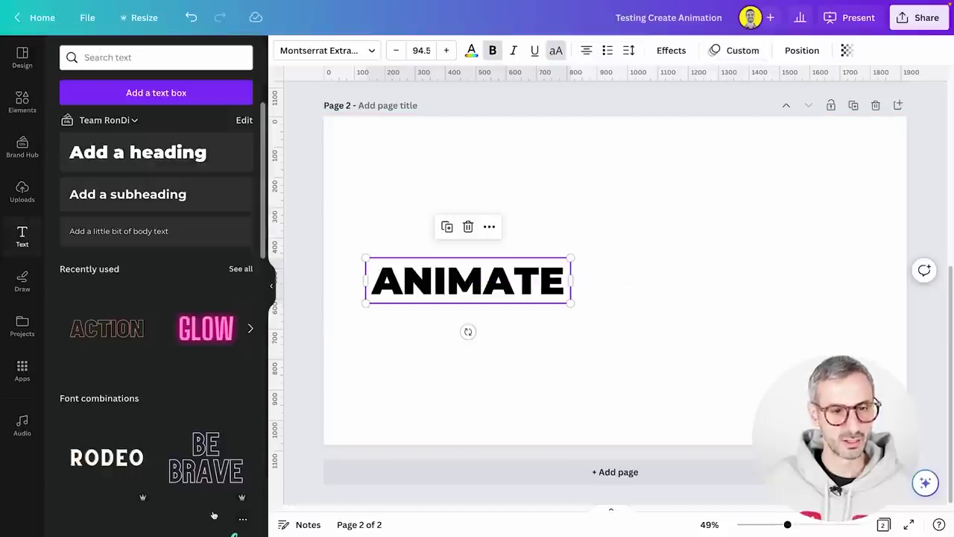
pyautogui.click(908, 524)
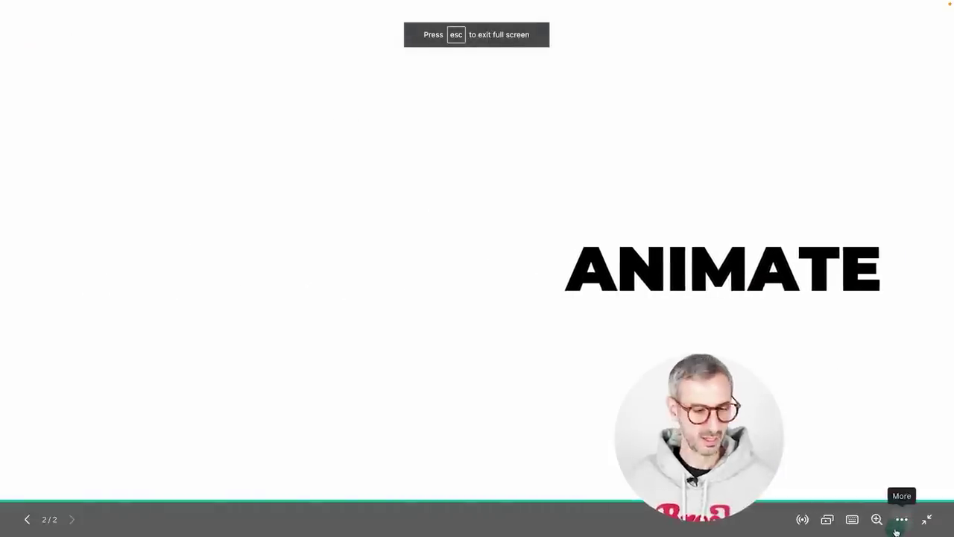
pyautogui.press('Escape')
# - Delete the straight animation path from the ANIMATE heading
pyautogui.click(486, 291)
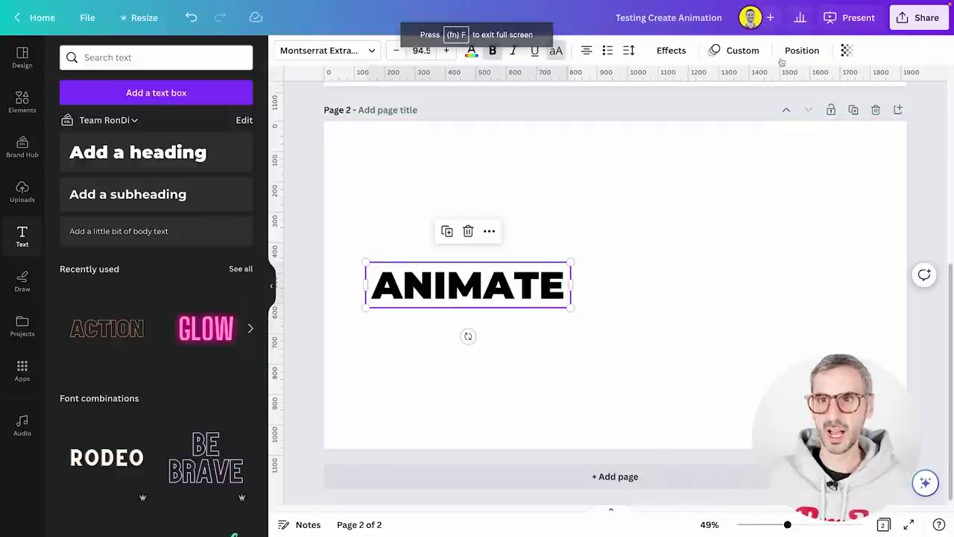
pyautogui.click(730, 57)
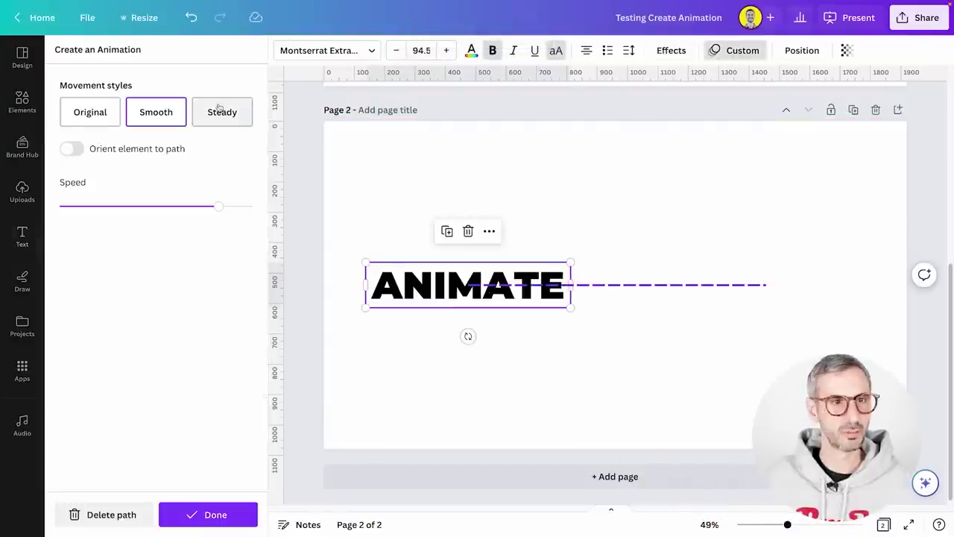
pyautogui.click(110, 514)
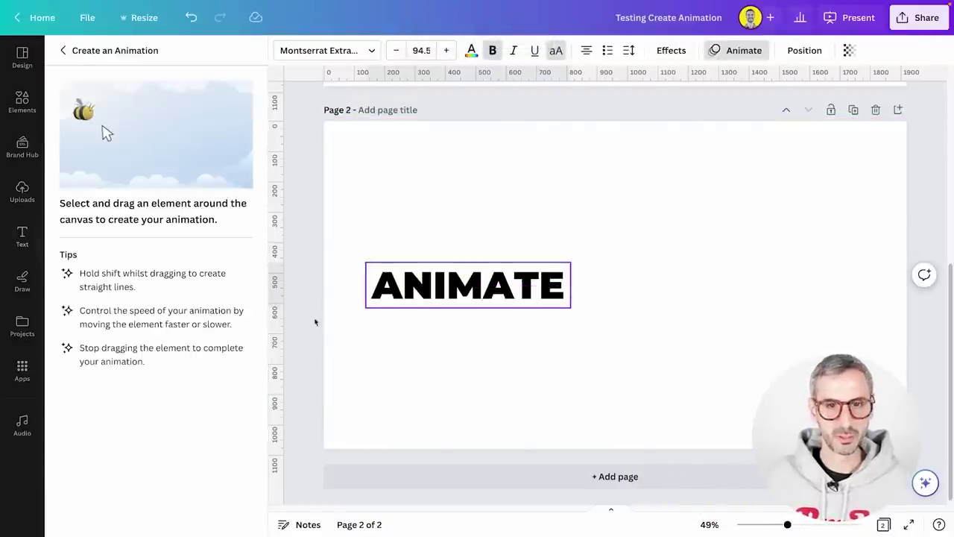
pyautogui.click(412, 293)
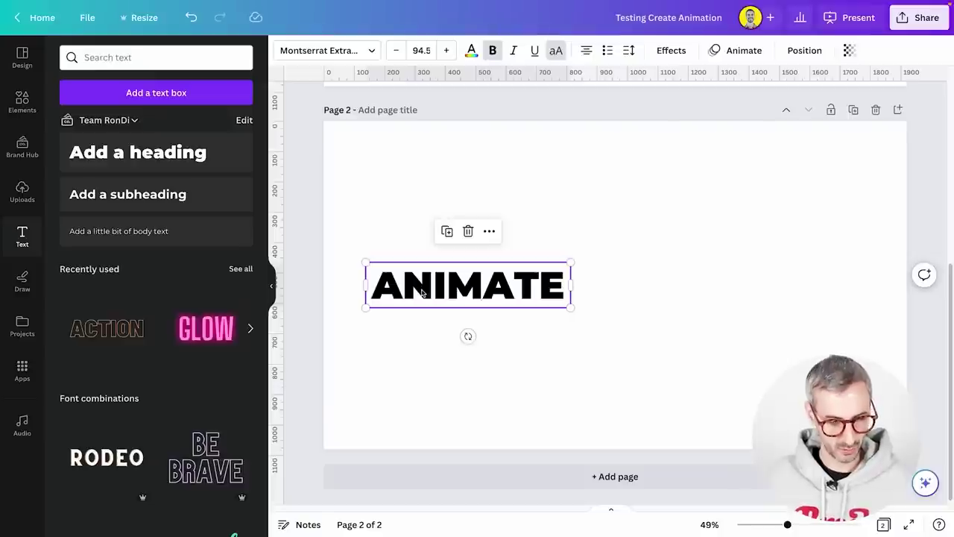
# - Animate the ANIMATE heading along a longer straight horizontal path to the page's right edge, with the Smooth movement style, and preview it full screen
pyautogui.click(745, 50)
pyautogui.click(165, 121)
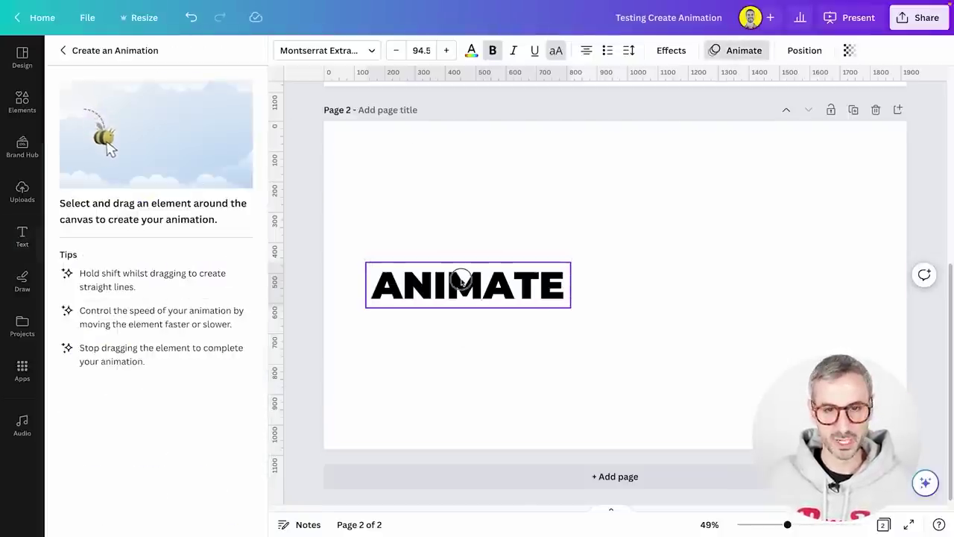
pyautogui.moveTo(462, 280); pyautogui.dragTo(907, 281)
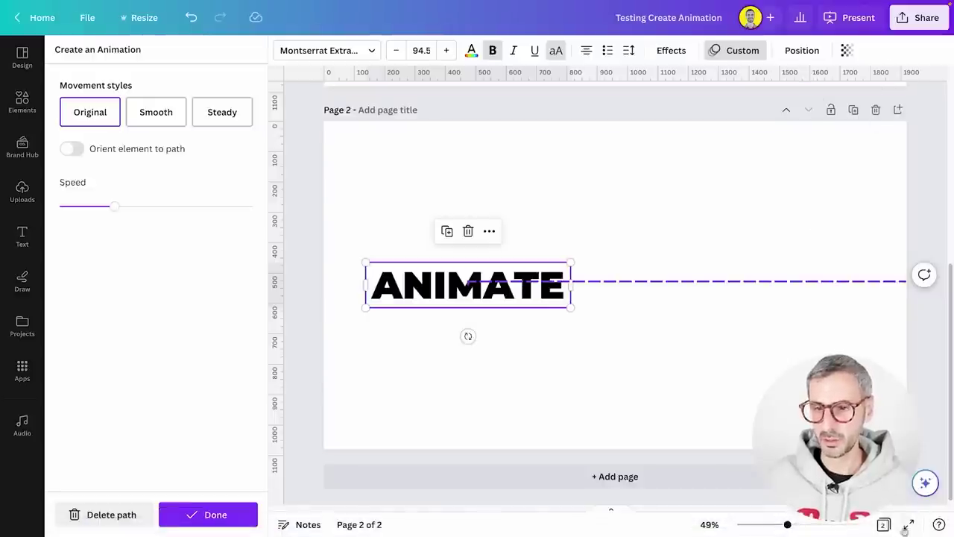
pyautogui.click(144, 122)
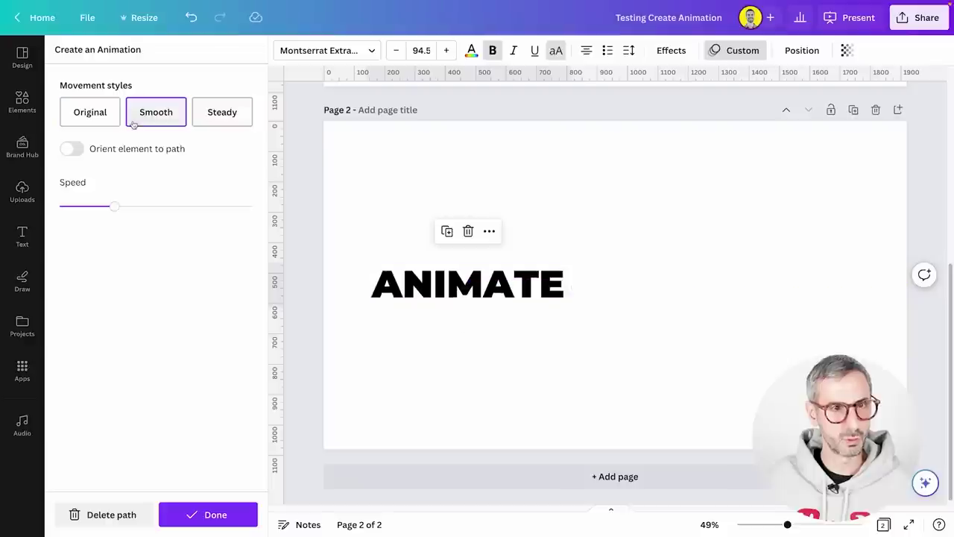
pyautogui.click(211, 515)
pyautogui.click(908, 524)
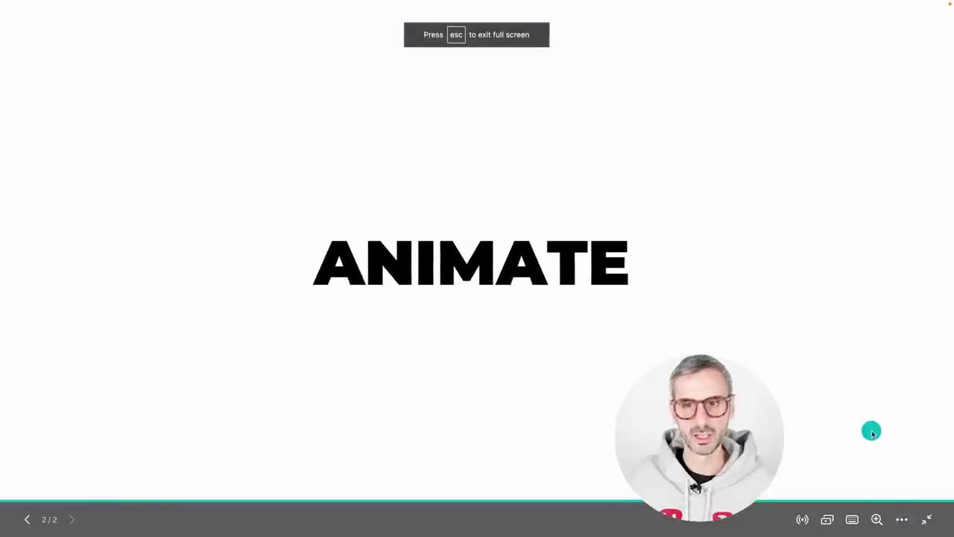
pyautogui.press('Escape')
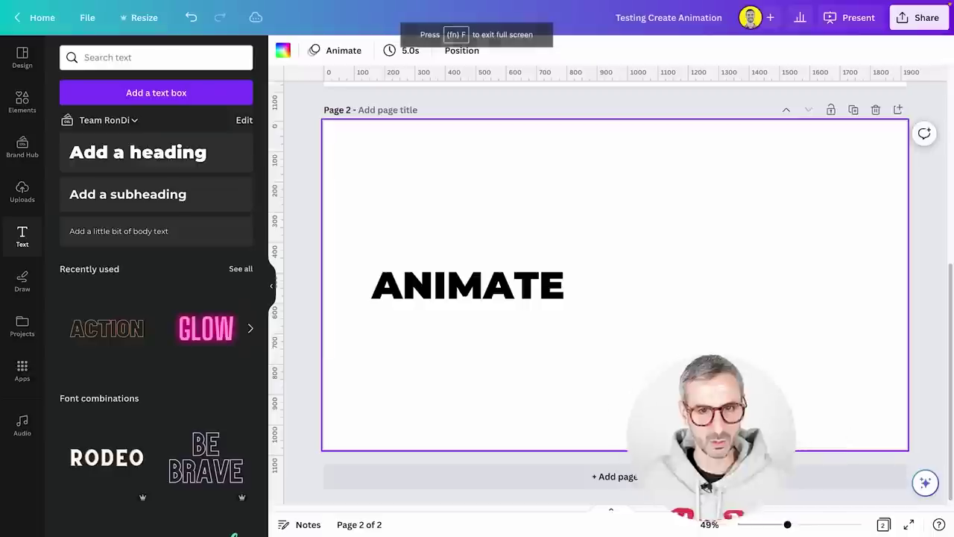
# - Switch the ANIMATE heading's path animation to the Steady movement style and preview it in full screen
pyautogui.click(410, 289)
pyautogui.click(734, 50)
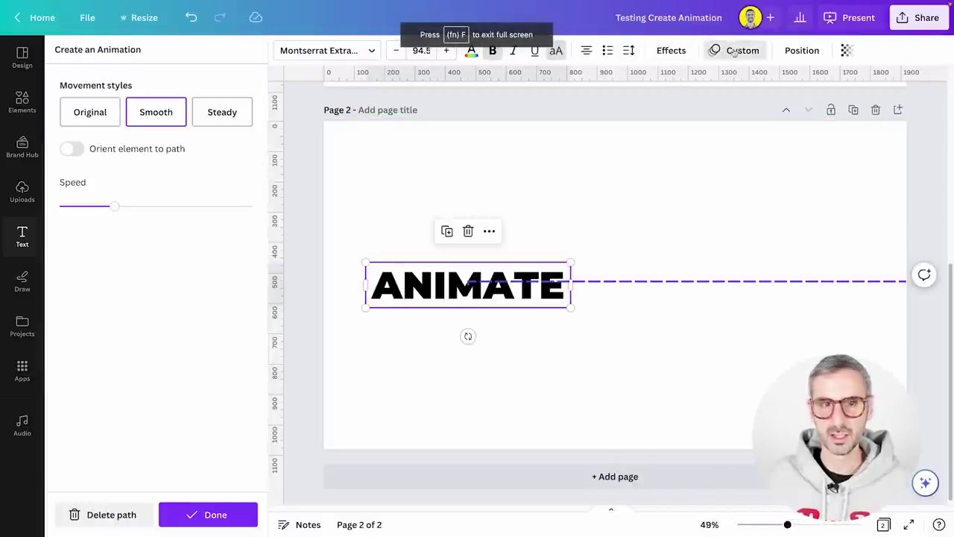
pyautogui.click(226, 113)
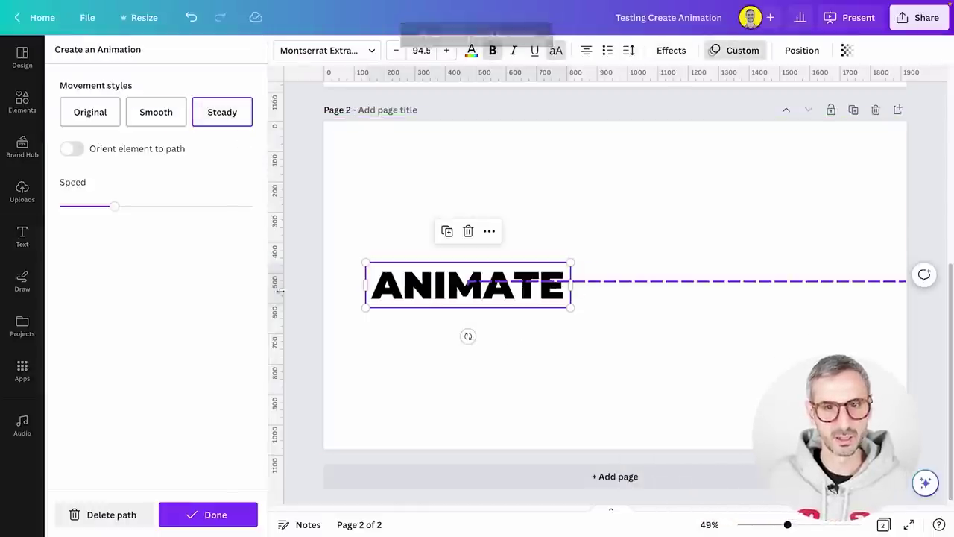
pyautogui.click(216, 514)
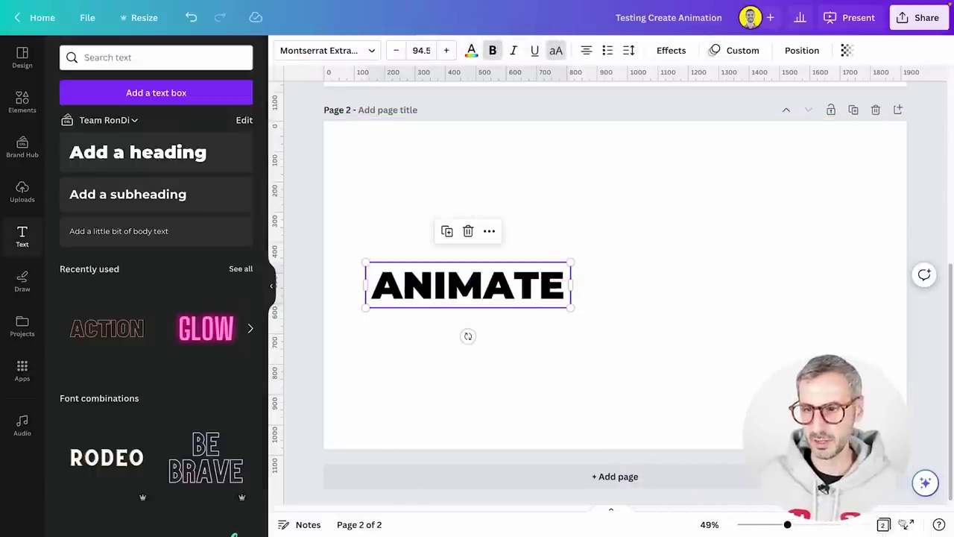
pyautogui.click(909, 524)
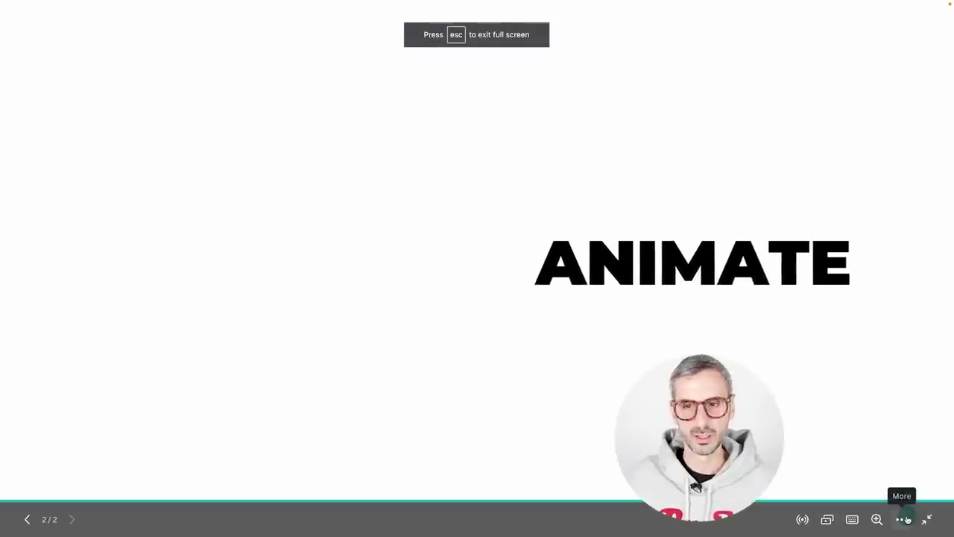
pyautogui.press('Escape')
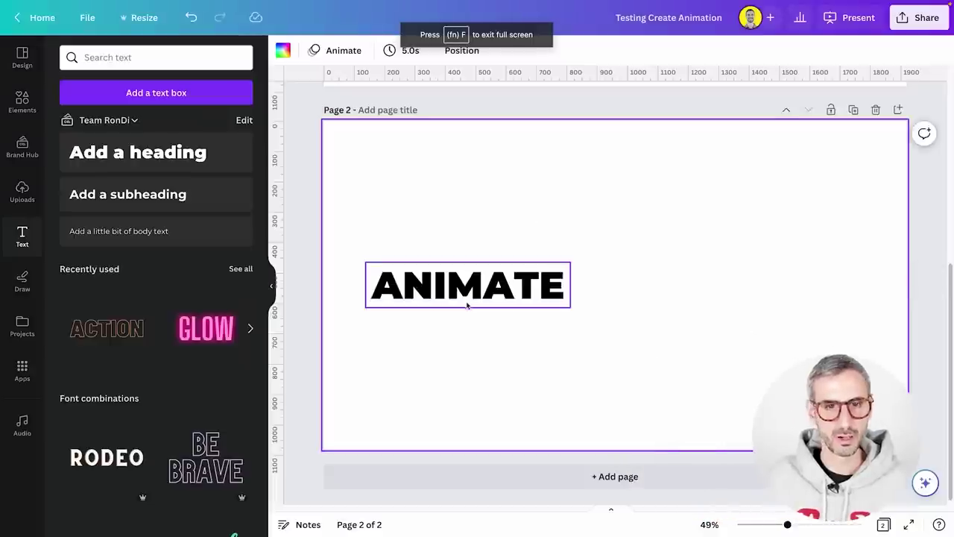
# - Set the ANIMATE heading's path animation to the Original movement style and preview it in full screen
pyautogui.click(532, 292)
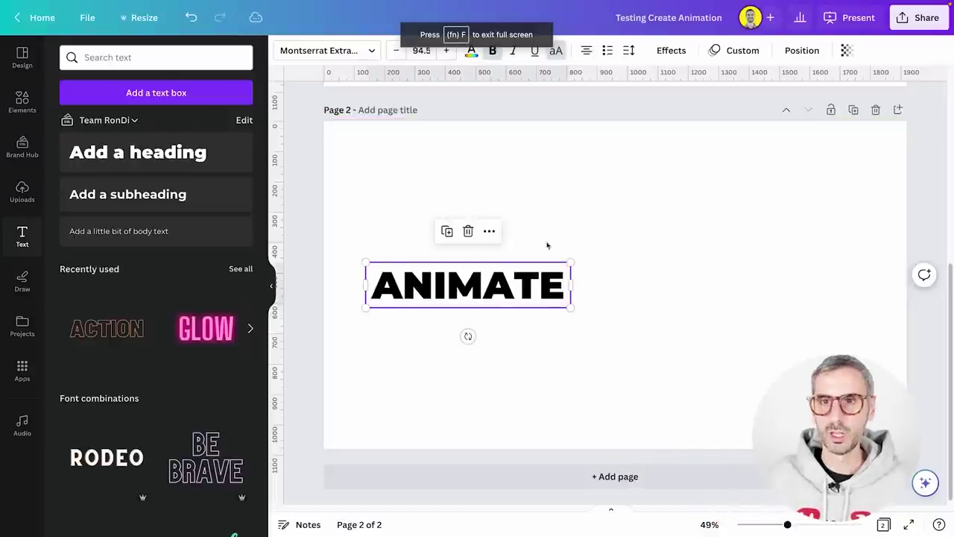
pyautogui.click(739, 52)
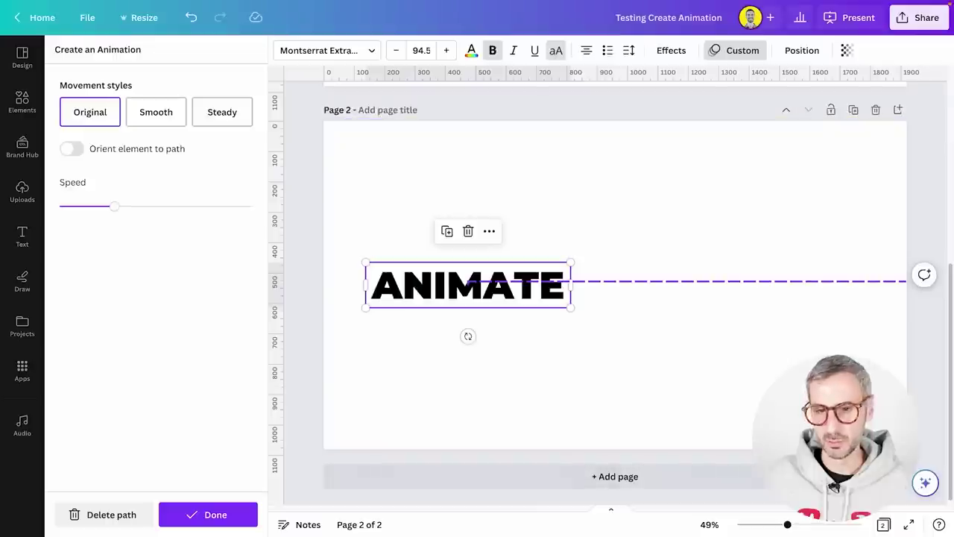
pyautogui.click(216, 515)
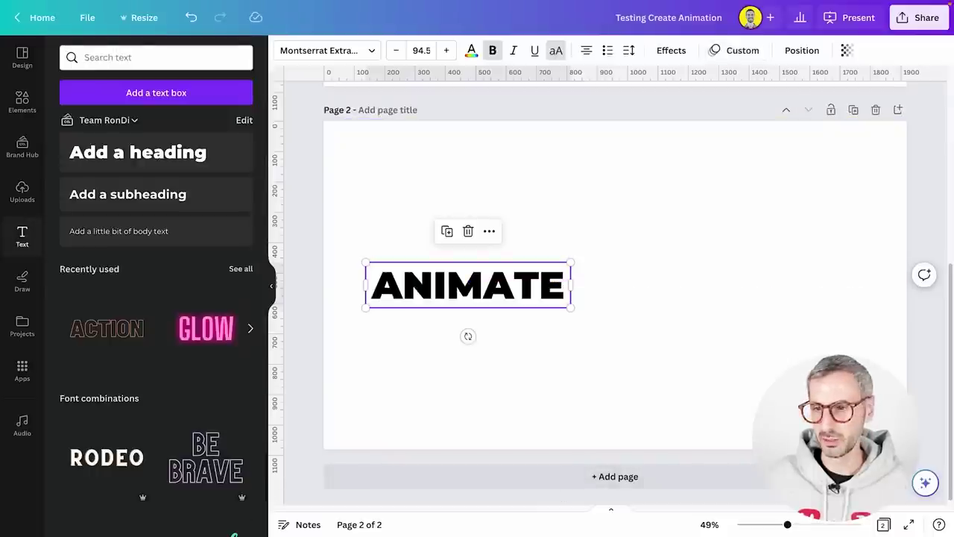
pyautogui.click(911, 524)
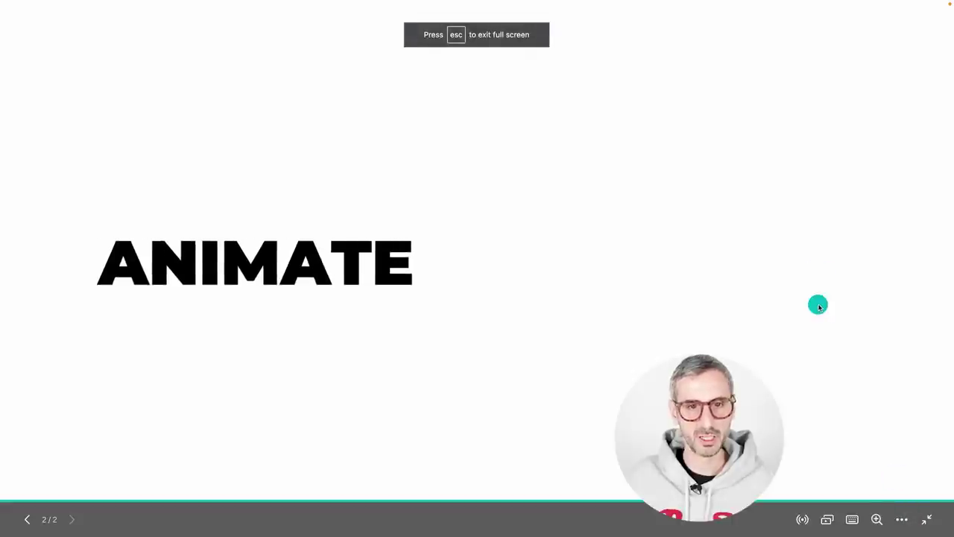
pyautogui.click(842, 369)
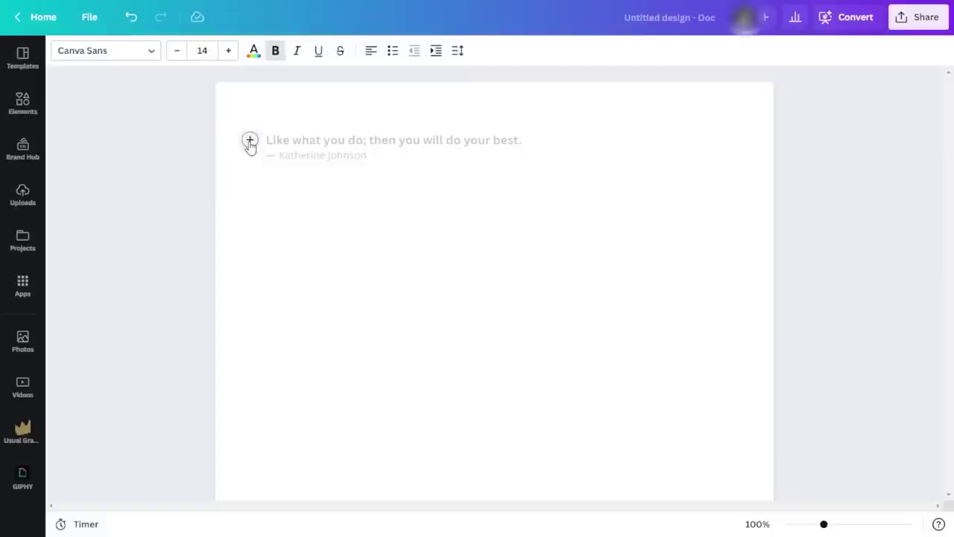
# - Generate text in the blank doc using Magic Write with the prompt "Give me 5 recipes containing peas"
pyautogui.click(249, 141)
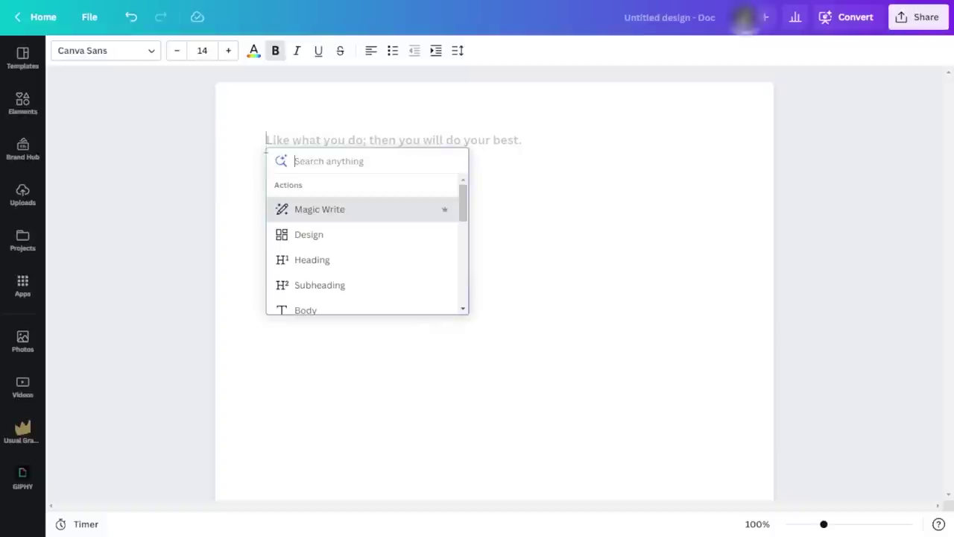
pyautogui.click(312, 214)
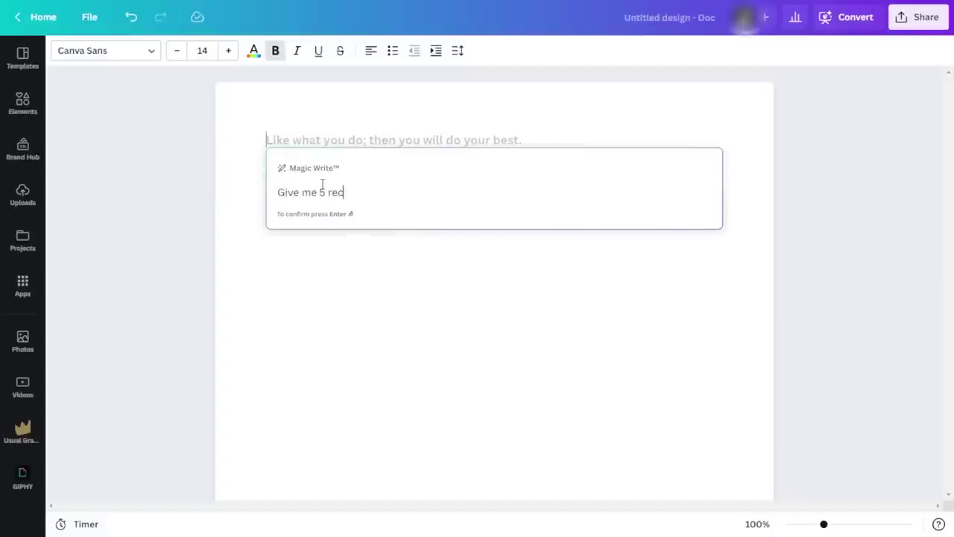
pyautogui.write('Give me 5 recipes containing peas')
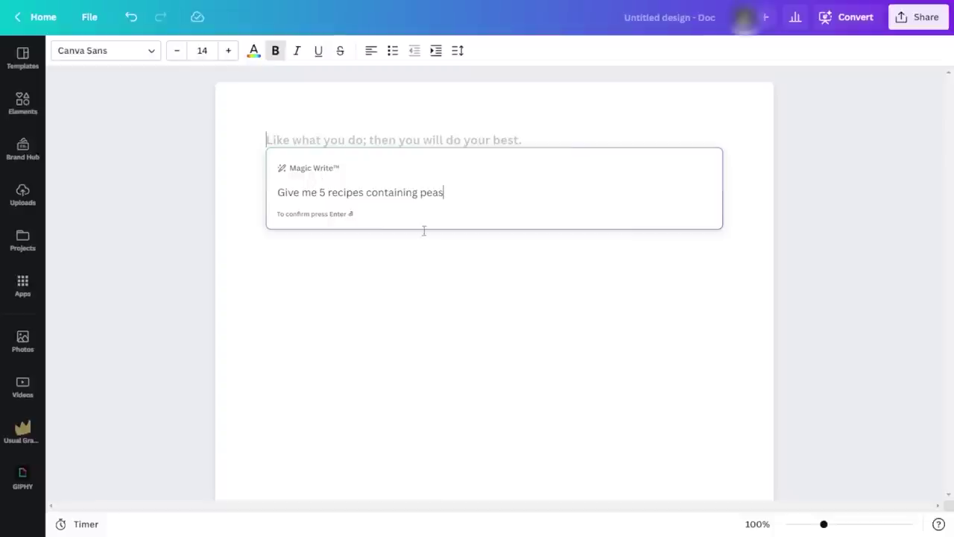
pyautogui.press('Return')
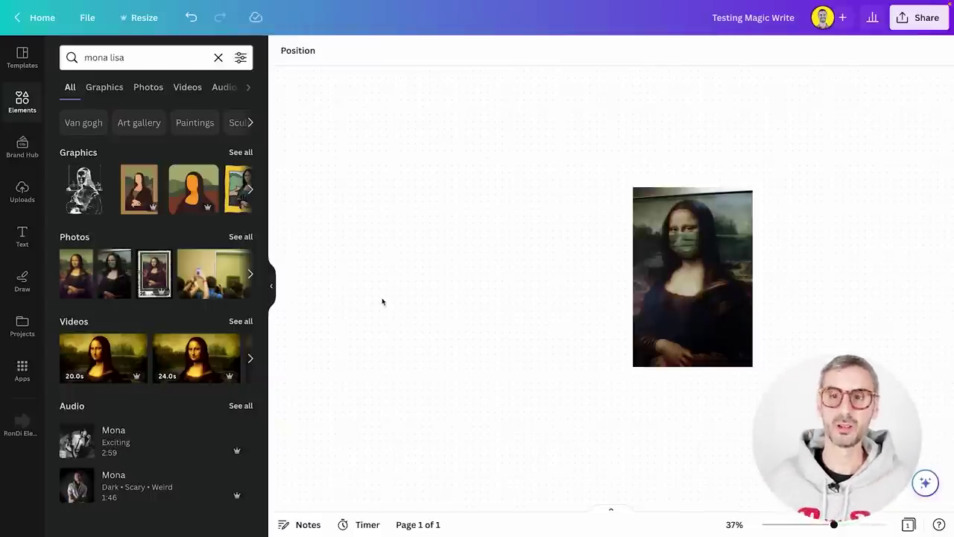
# - Examine the full list of image actions that Canva Assistant offers for the masked Mona Lisa photo on the whiteboard
pyautogui.click(722, 248)
pyautogui.click(607, 332)
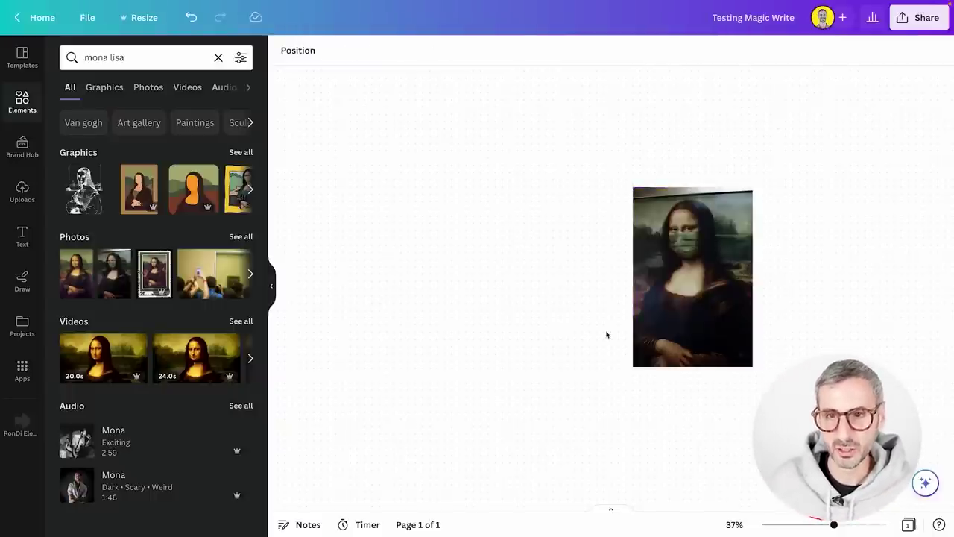
pyautogui.click(685, 317)
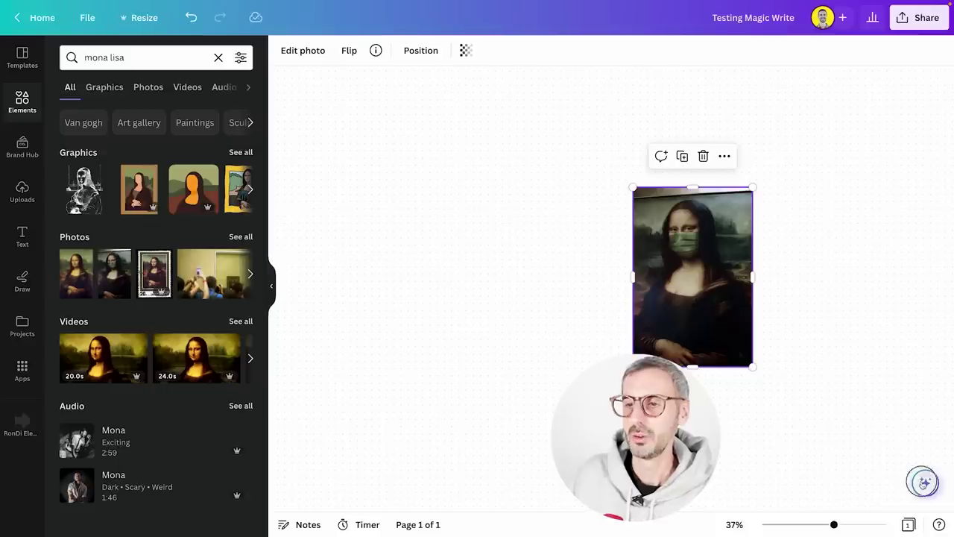
pyautogui.click(925, 483)
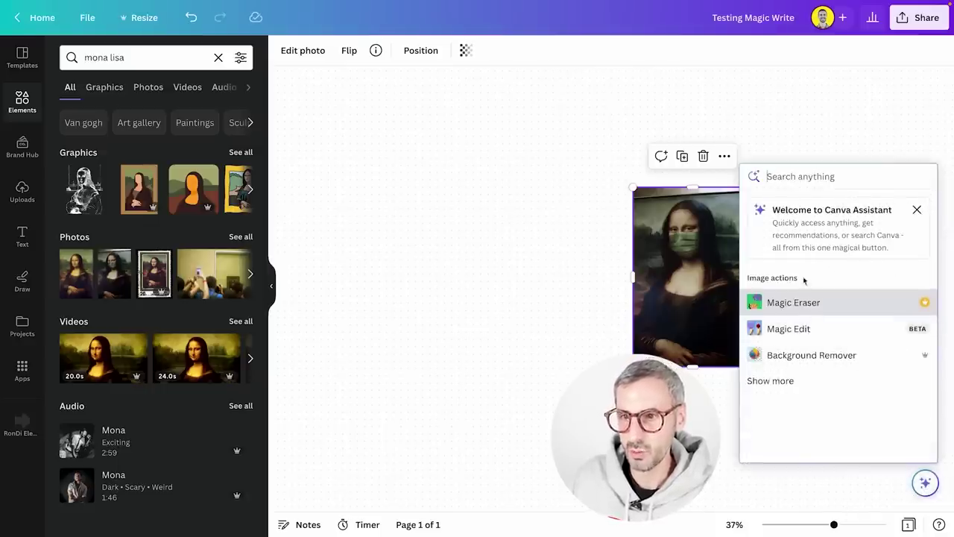
pyautogui.click(796, 380)
pyautogui.scroll(-1, 800, 400)
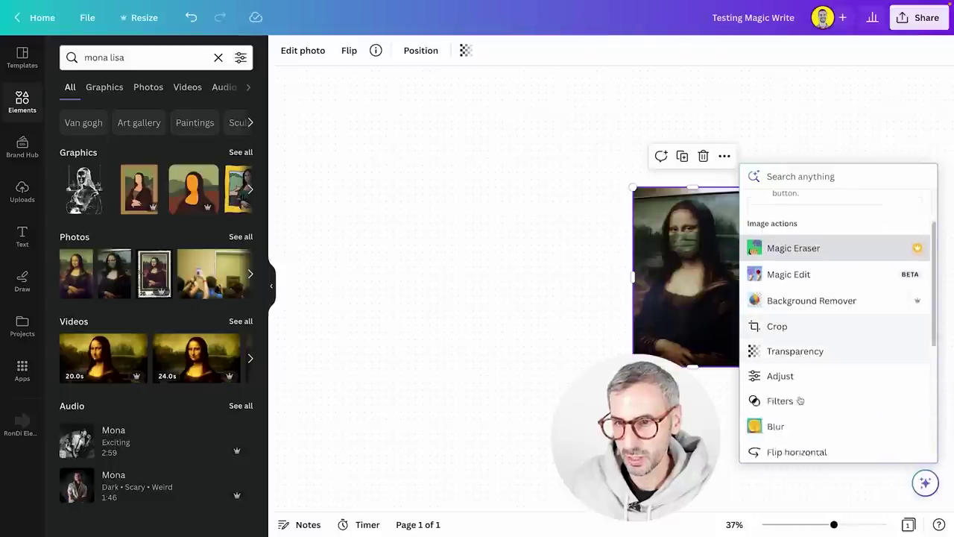
pyautogui.scroll(-4, 800, 401)
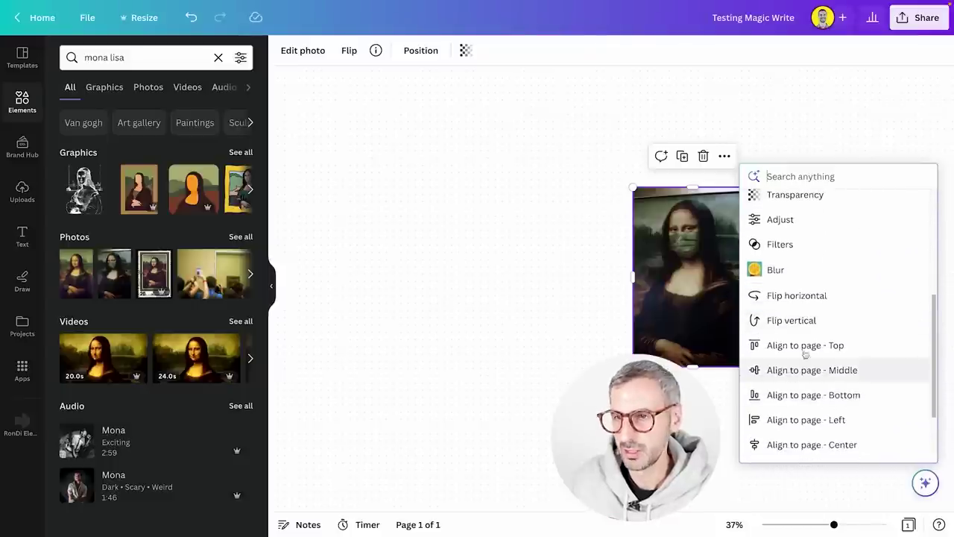
pyautogui.click(440, 210)
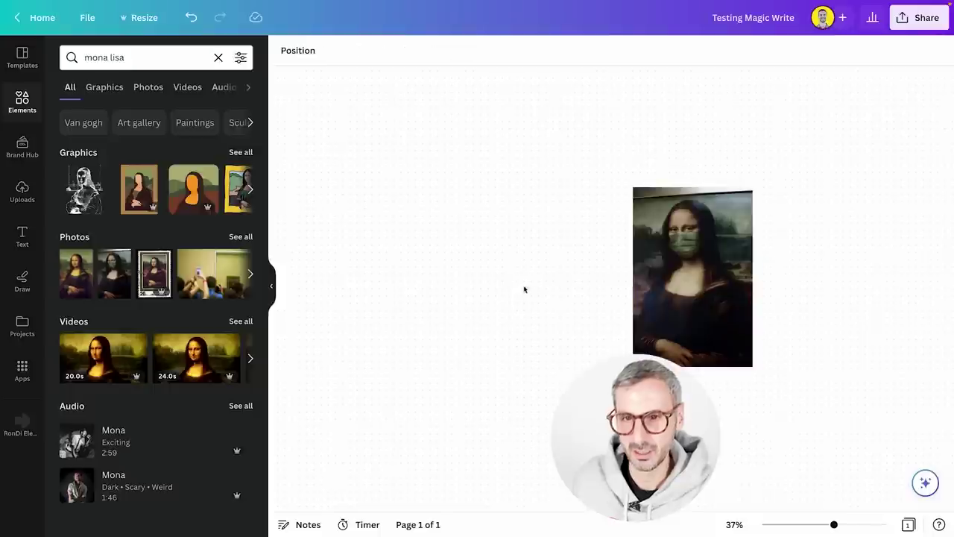
# - Generate text on the whiteboard with Magic Write using the prompt "describe the Mona Lisa in 3 simple paragraphs"
pyautogui.click(925, 484)
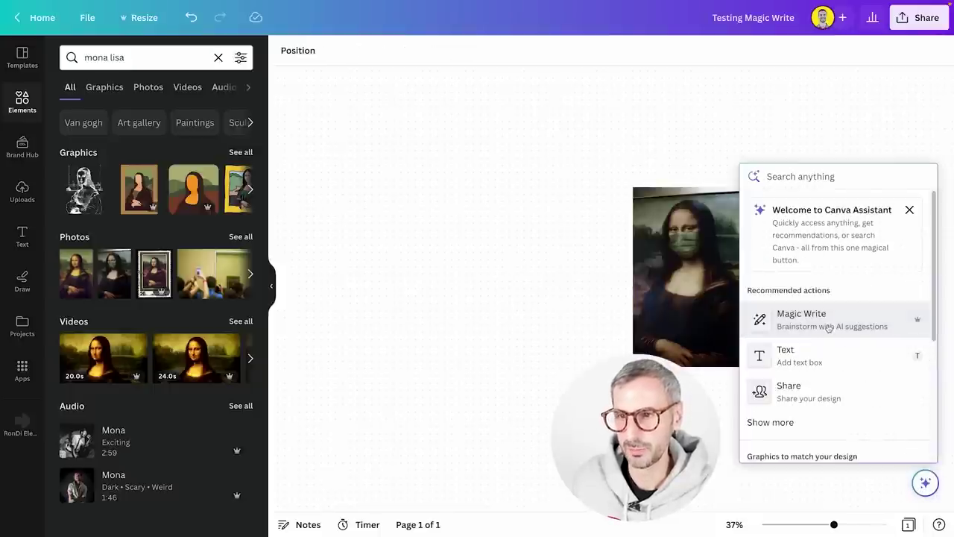
pyautogui.click(828, 326)
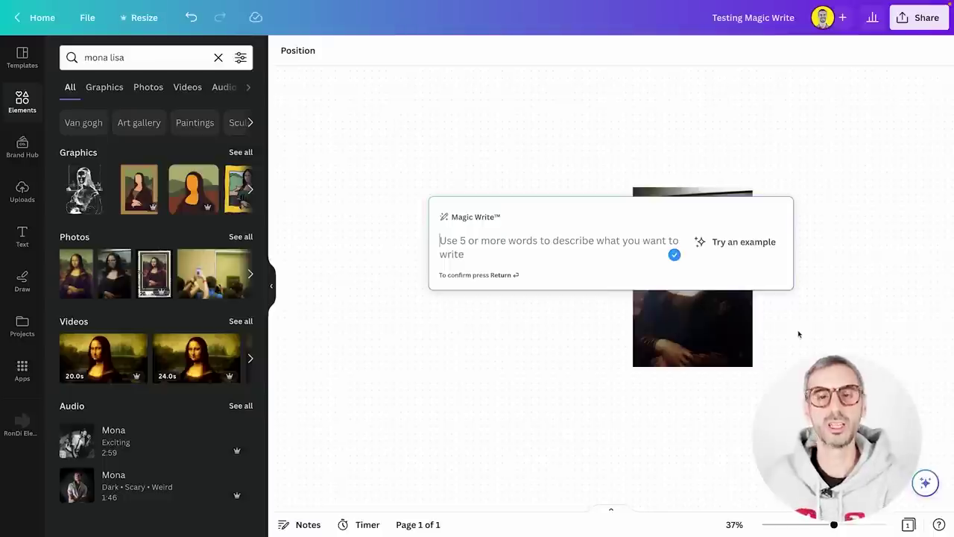
pyautogui.write('des')
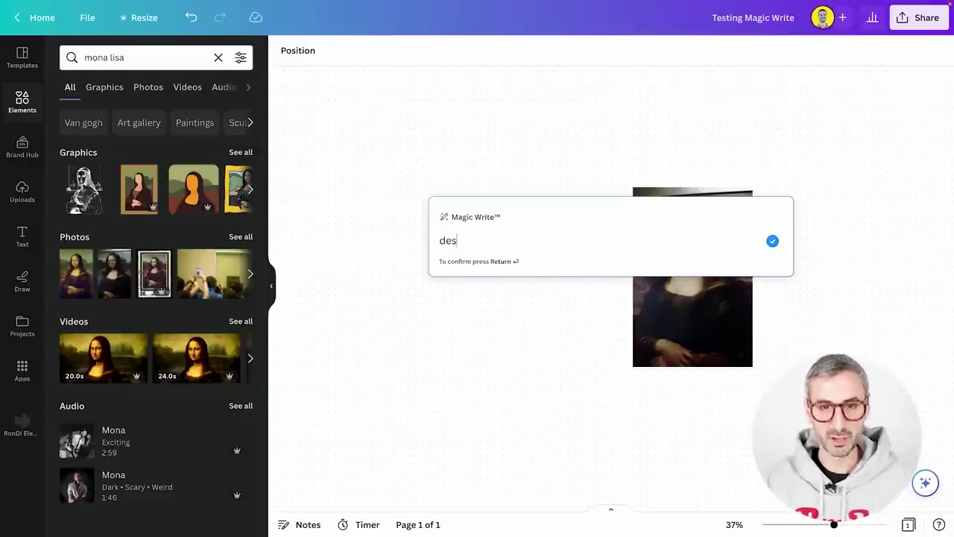
pyautogui.write('cribe the mona lisa in 3 simple paragraphs')
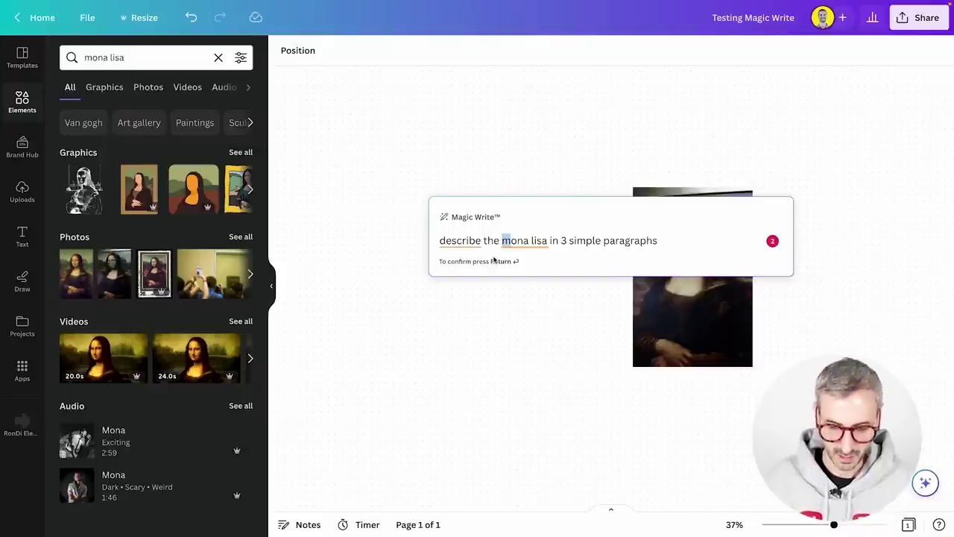
pyautogui.write('Mona ')
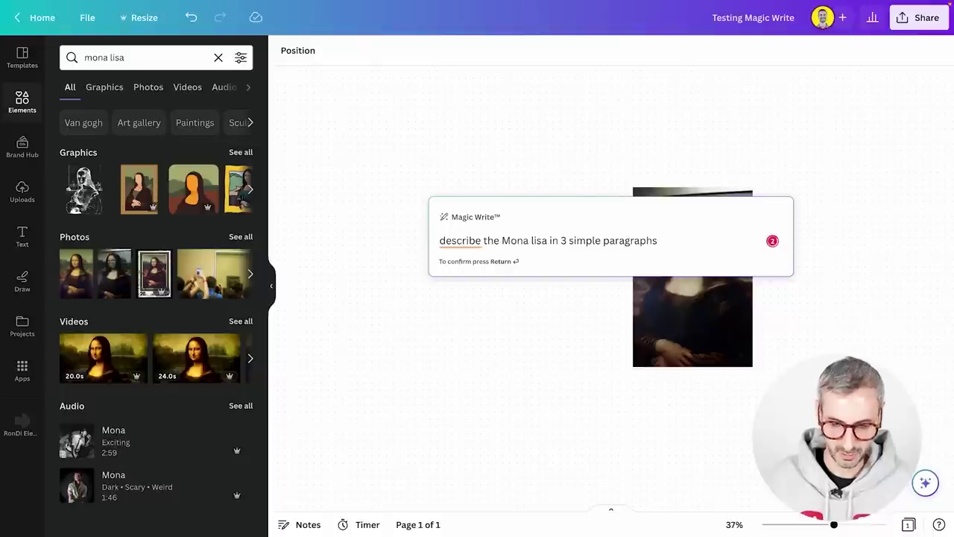
pyautogui.write('L')
pyautogui.press('Return')
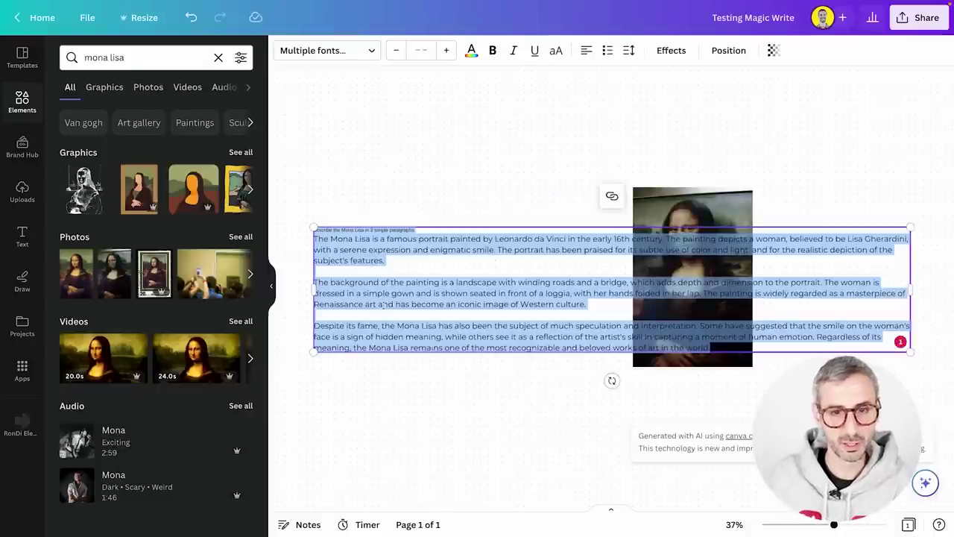
# - Narrow the generated text box and place it beside the Mona Lisa photo, matched to the photo's height
pyautogui.moveTo(910, 289); pyautogui.dragTo(604, 313)
pyautogui.moveTo(406, 255); pyautogui.dragTo(408, 185)
pyautogui.moveTo(314, 152); pyautogui.dragTo(360, 187)
pyautogui.click(386, 429)
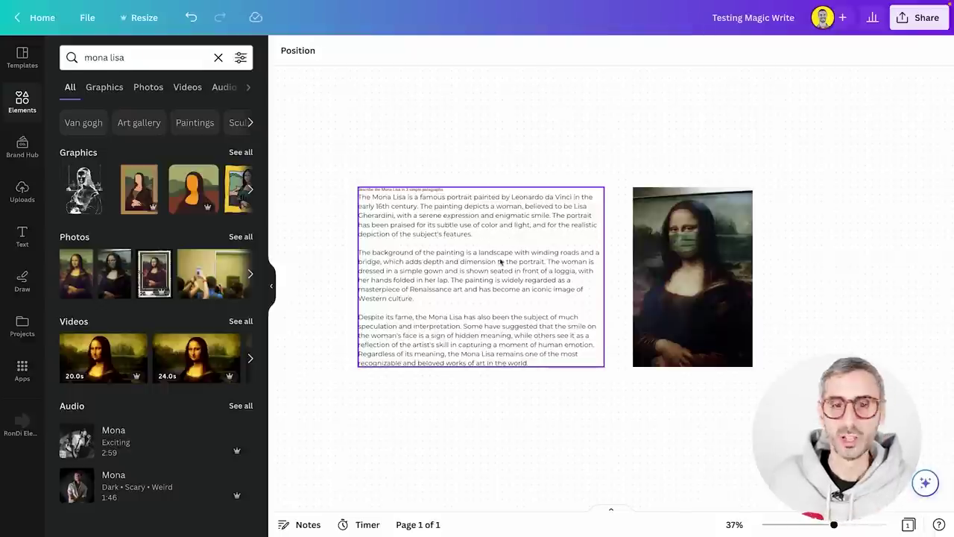
# - Summarize the three Mona Lisa paragraphs using Magic Write's Summarize text action in Canva Assistant
pyautogui.scroll(-1, 506, 287)
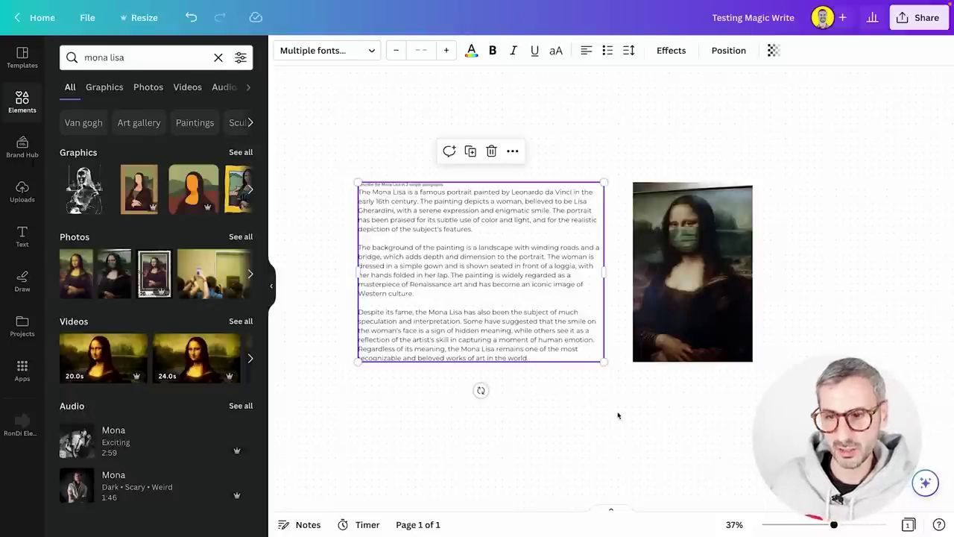
pyautogui.click(927, 485)
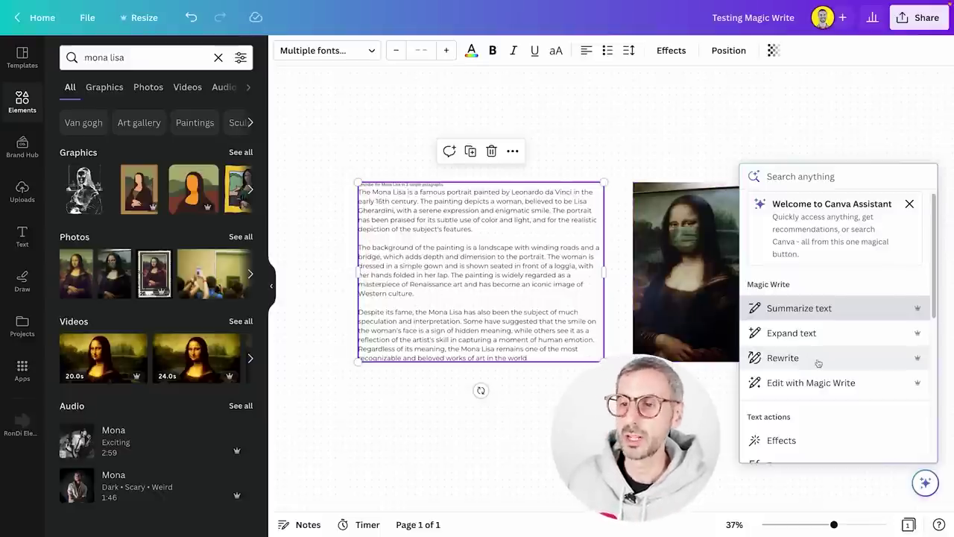
pyautogui.scroll(-1, 833, 384)
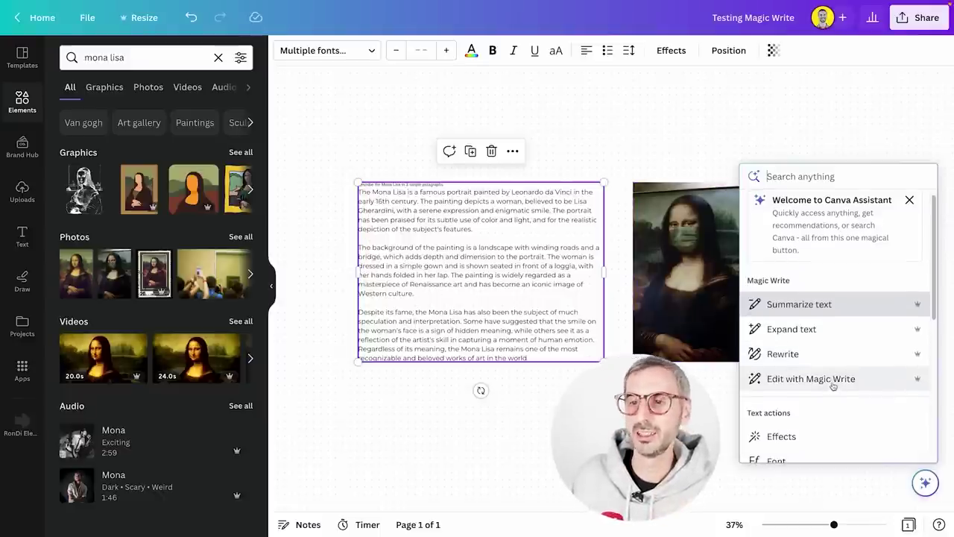
pyautogui.scroll(-1, 833, 384)
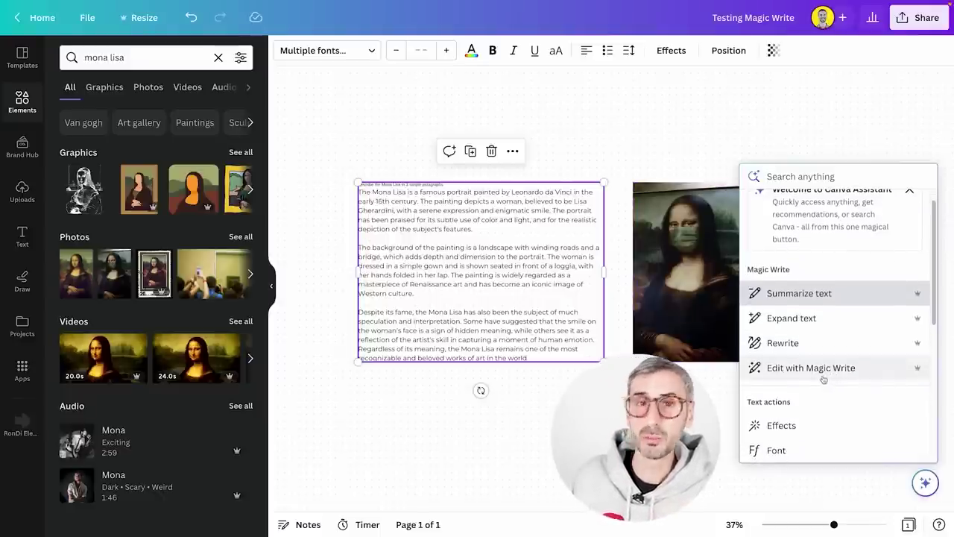
pyautogui.click(820, 293)
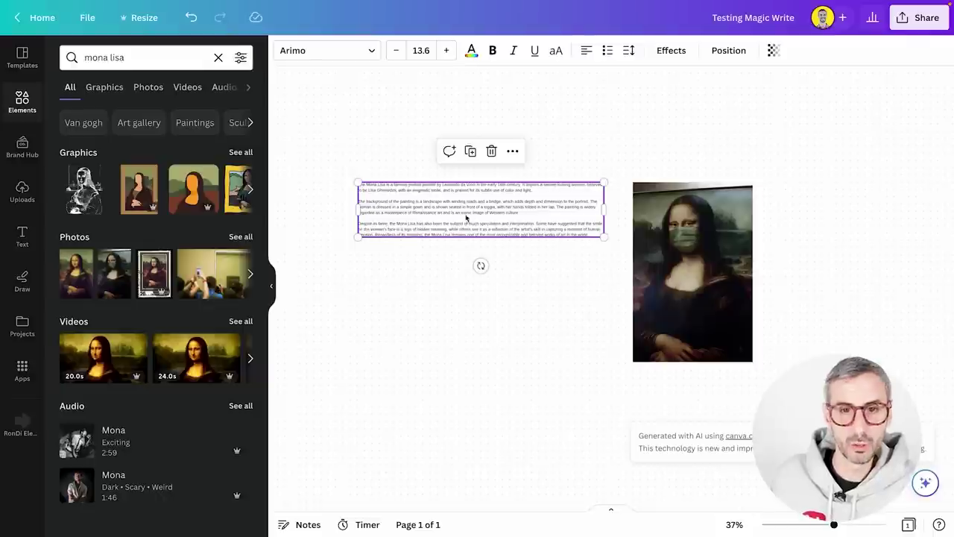
# - Set the summarized text's font size to 35 and move the text box slightly upward on the whiteboard
pyautogui.click(421, 49)
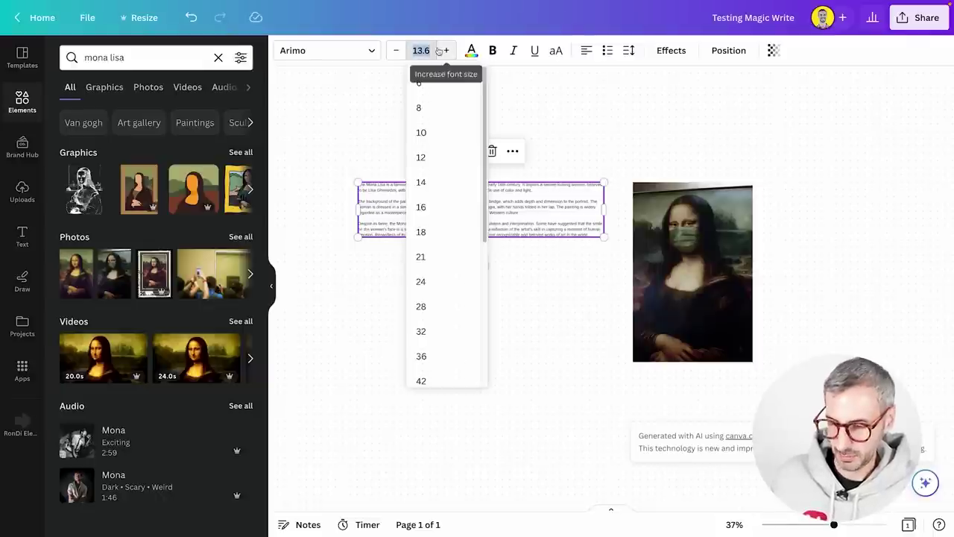
pyautogui.write('35')
pyautogui.press('Return')
pyautogui.scroll(-1, 315, 393)
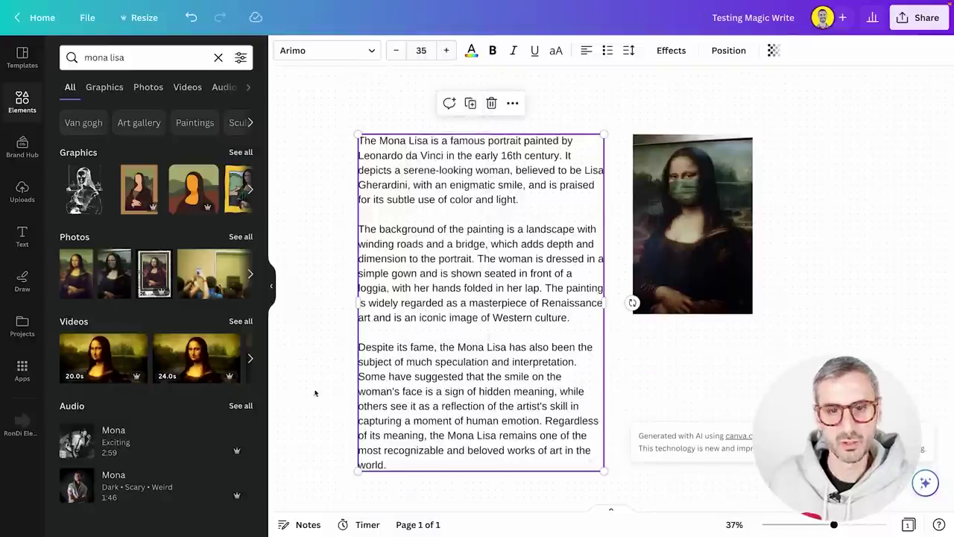
pyautogui.moveTo(386, 403); pyautogui.dragTo(389, 385)
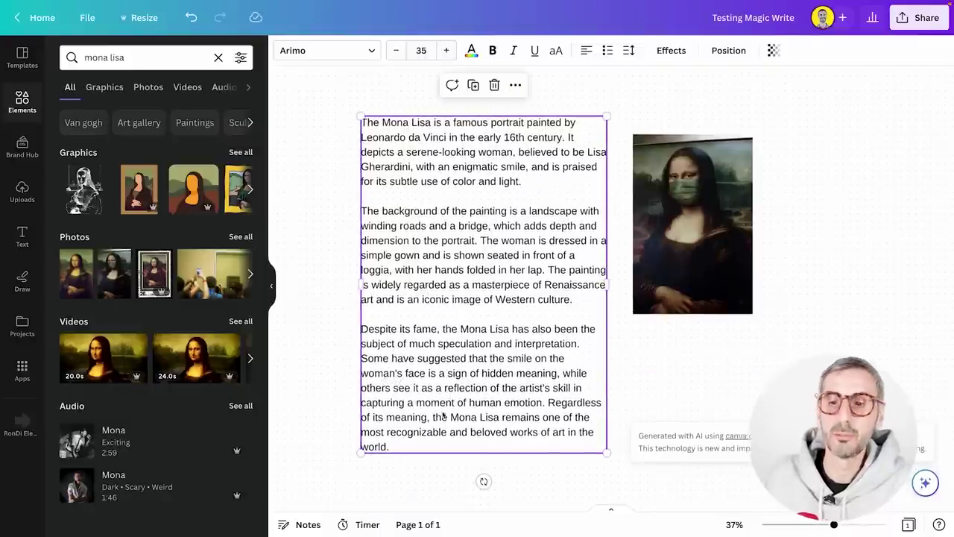
# - Summarize the Mona Lisa text two more times with Canva Assistant to shorten it to a single brief paragraph
pyautogui.click(925, 482)
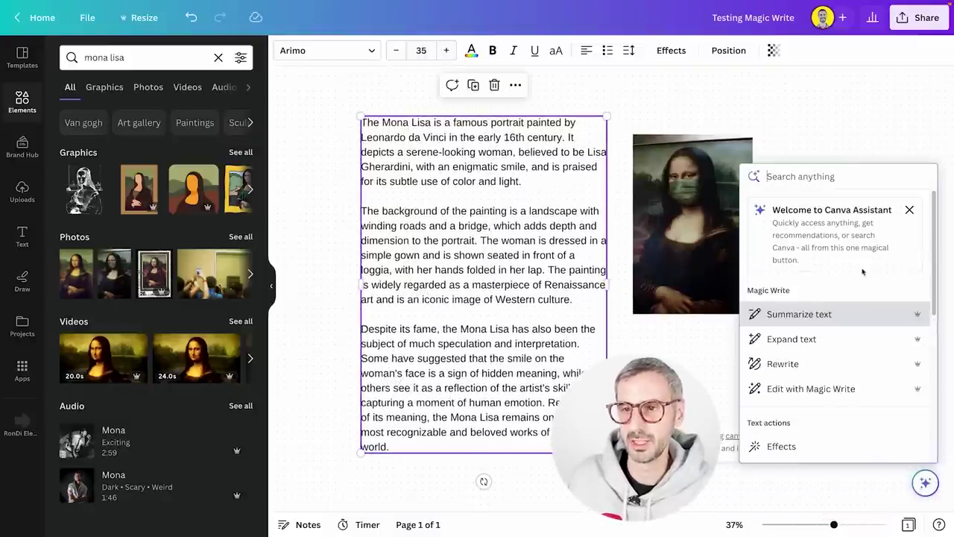
pyautogui.click(838, 315)
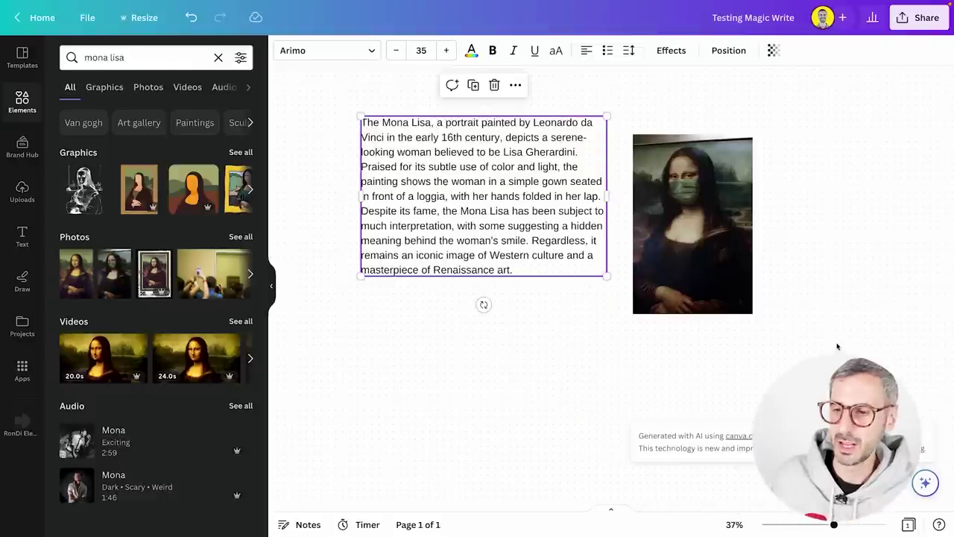
pyautogui.click(925, 482)
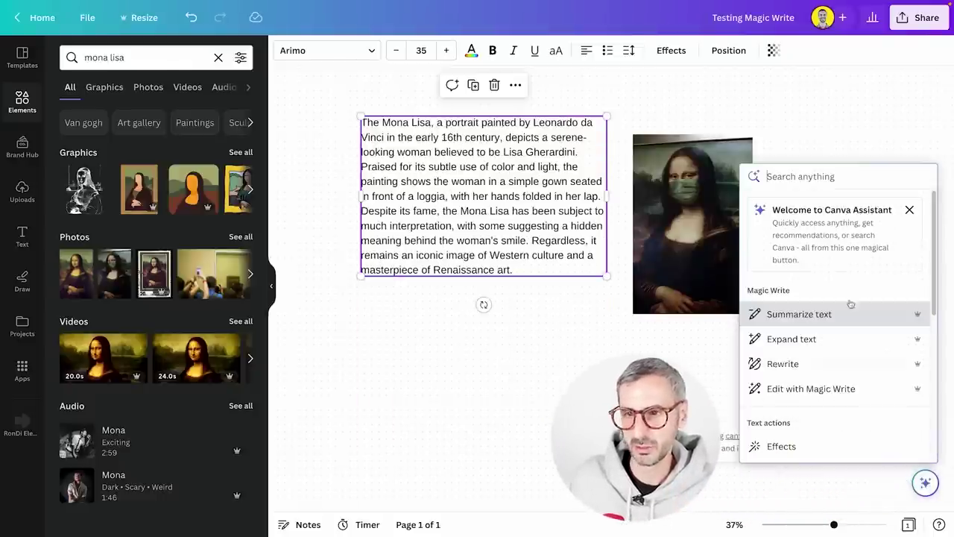
pyautogui.click(847, 328)
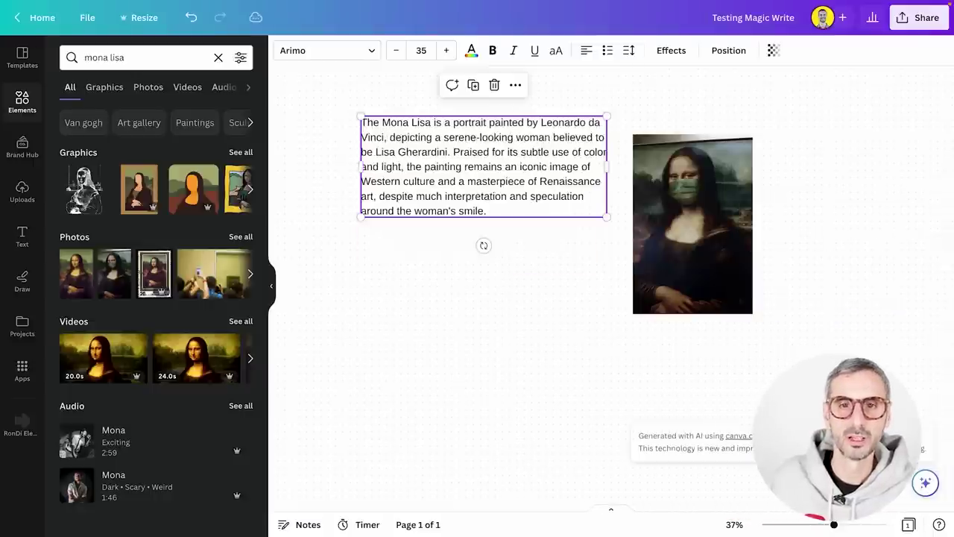
pyautogui.click(383, 422)
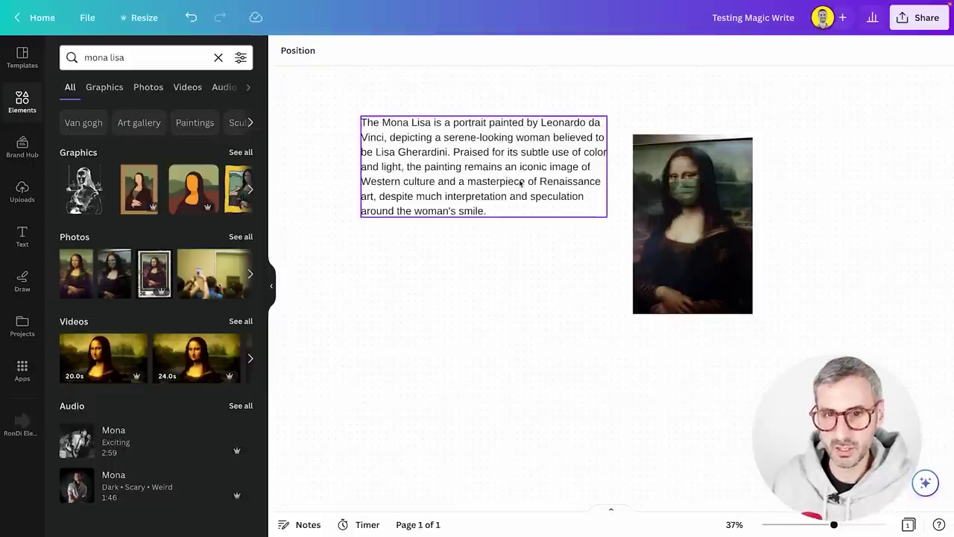
# - Edit the paragraph with Magic Write, putting "Re-write the following but make it rhyme:" before the quoted text, and shift the resulting text box slightly down
pyautogui.click(500, 214)
pyautogui.click(925, 482)
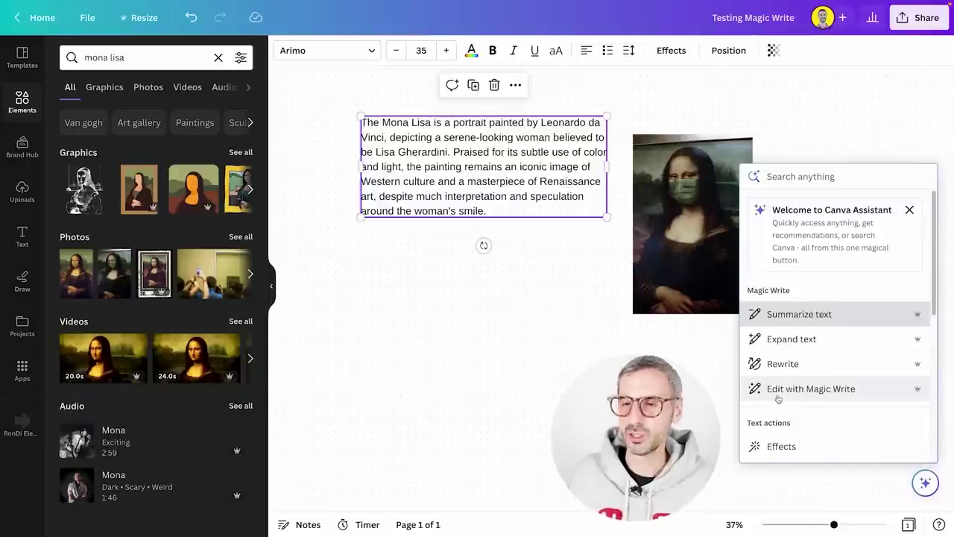
pyautogui.click(820, 390)
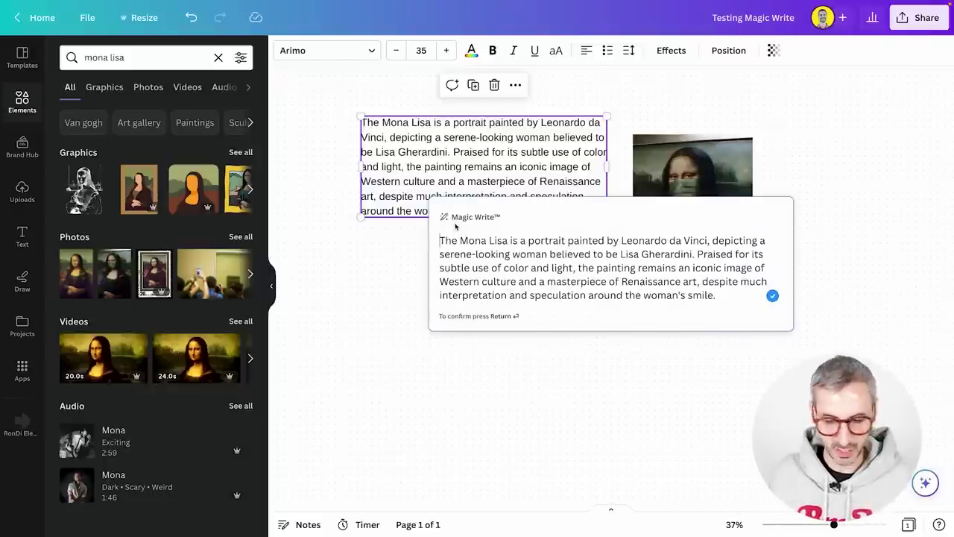
pyautogui.hotkey('shift', 'Return')
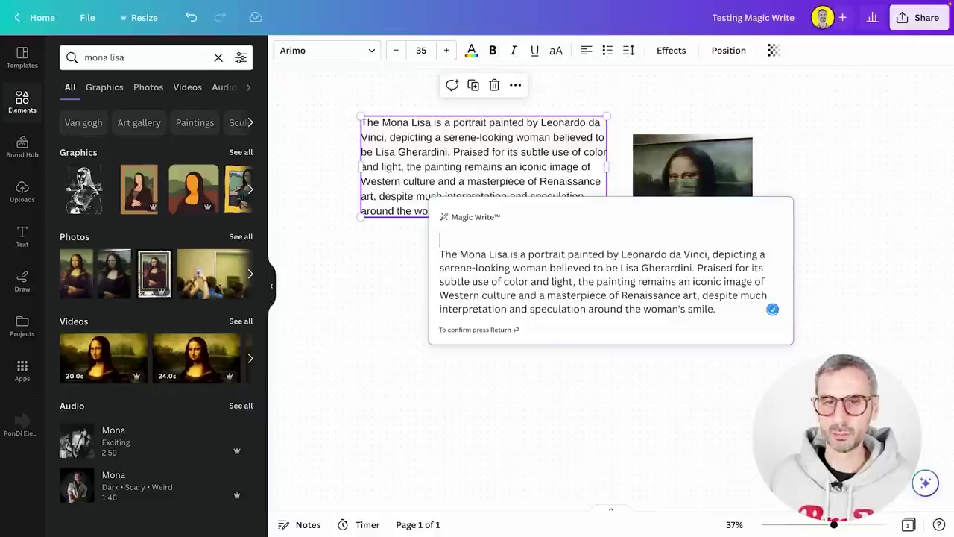
pyautogui.write('"')
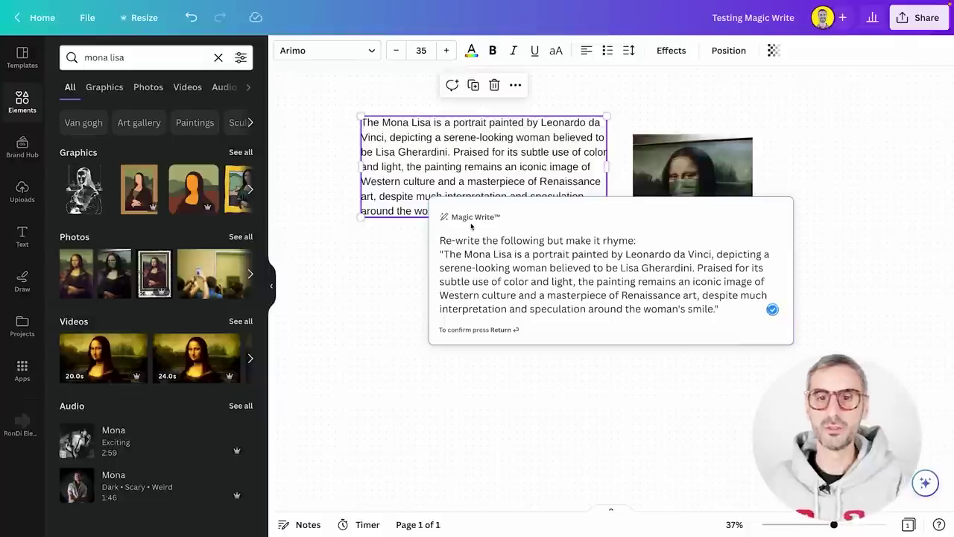
pyautogui.press('Return')
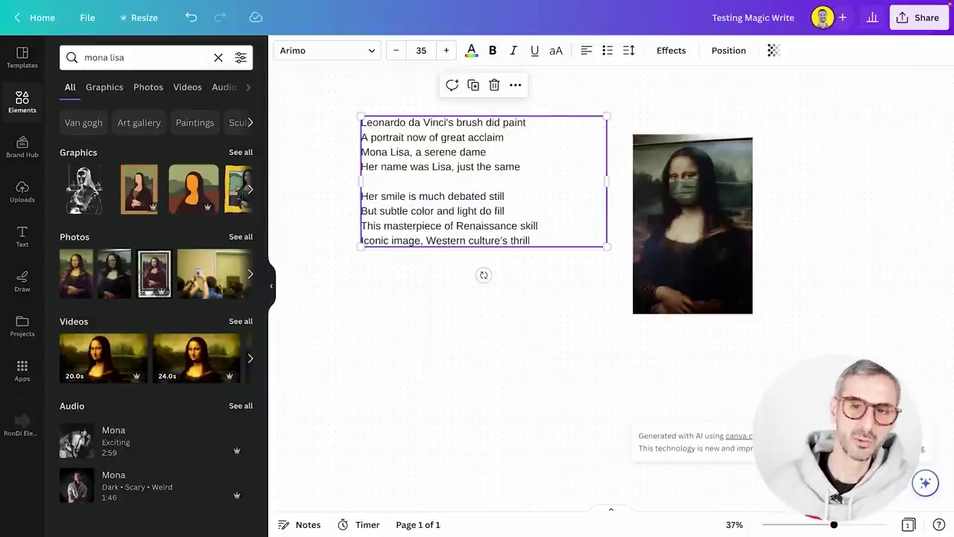
pyautogui.moveTo(527, 206); pyautogui.dragTo(527, 223)
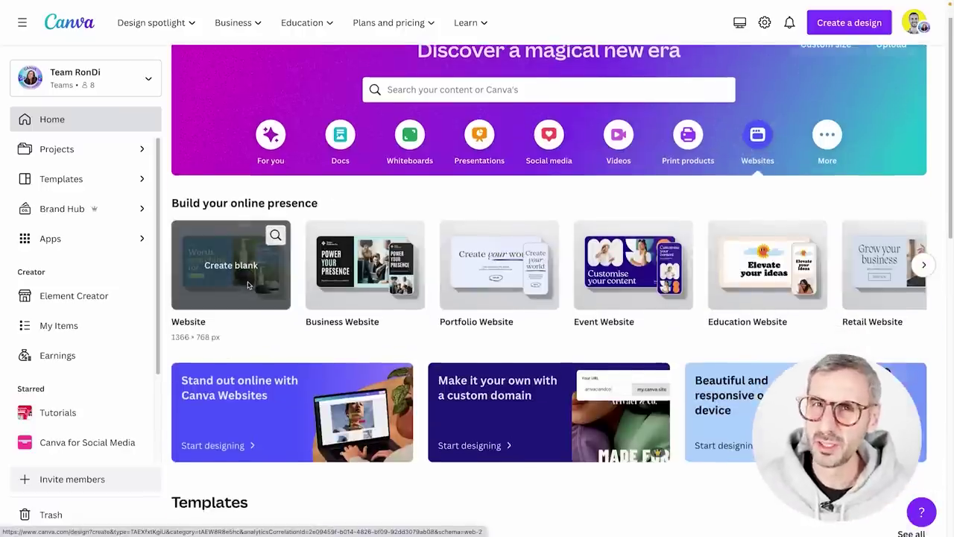
# - Start a business website design and apply all 4 pages of the White and Gray Sleek and Simple T-Shirt Business template
pyautogui.click(366, 290)
pyautogui.click(139, 357)
pyautogui.click(156, 100)
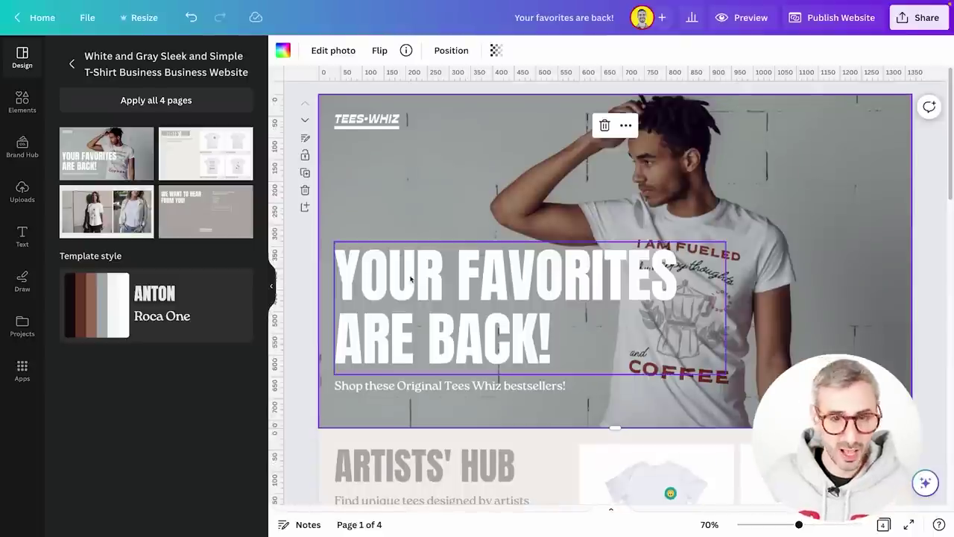
# - Apply Magic Write's Summarize text action to the "Your favorites are back!" heading on the website's first page
pyautogui.click(437, 282)
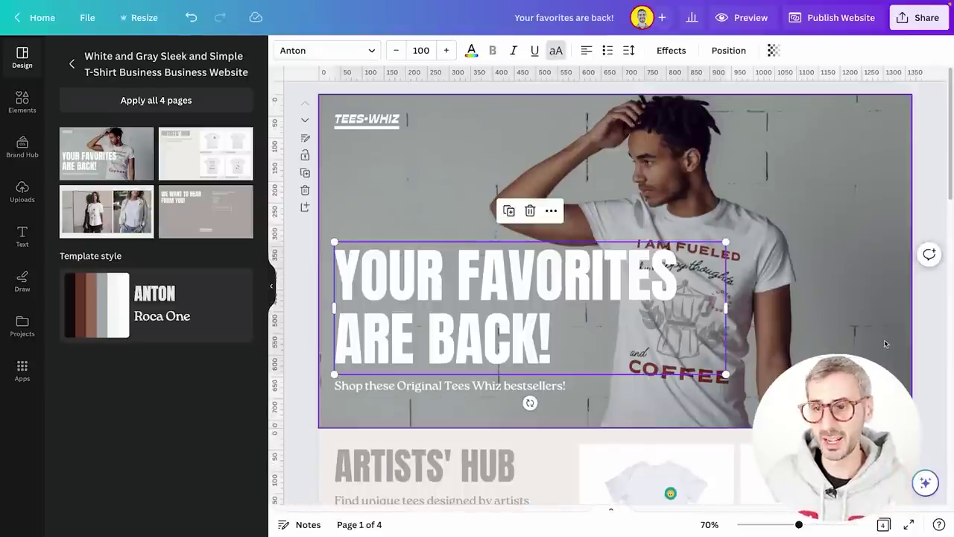
pyautogui.click(925, 484)
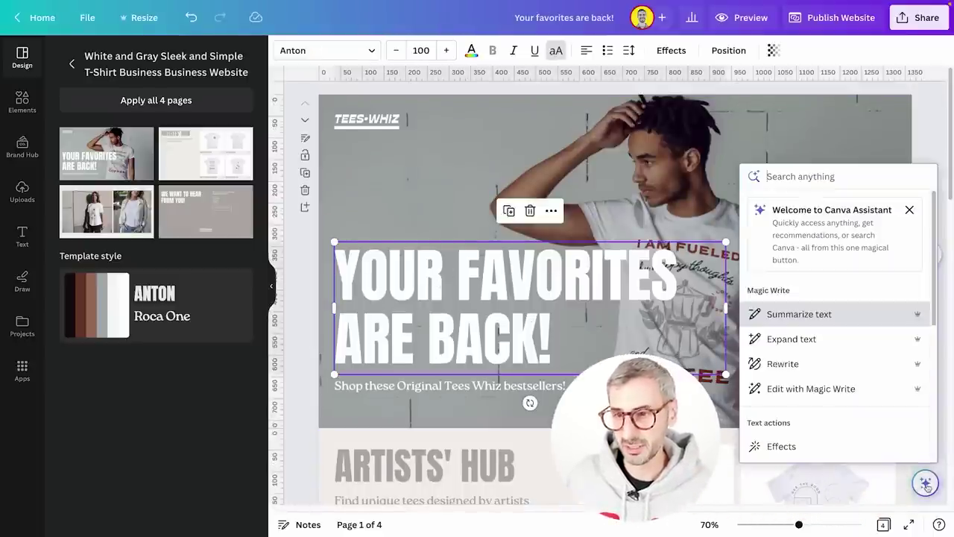
pyautogui.click(790, 318)
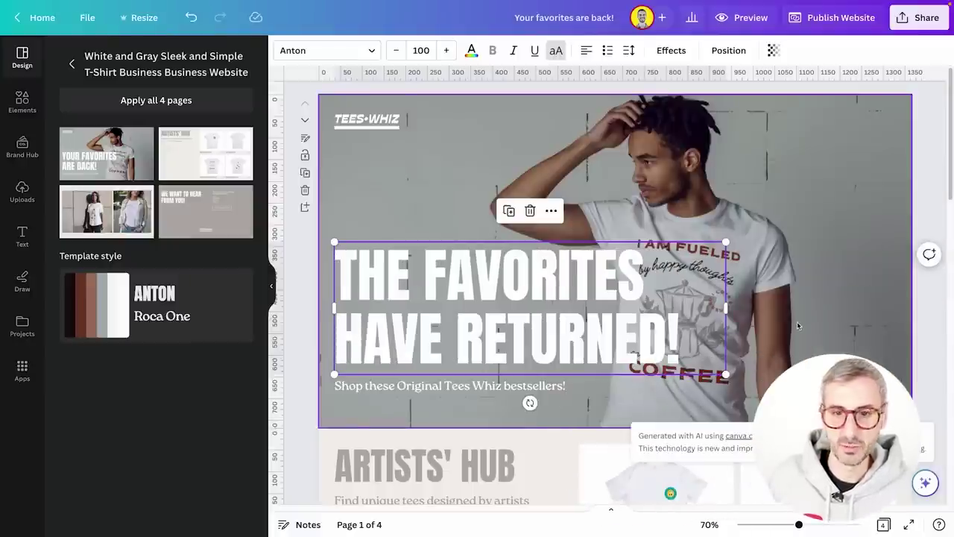
pyautogui.click(791, 216)
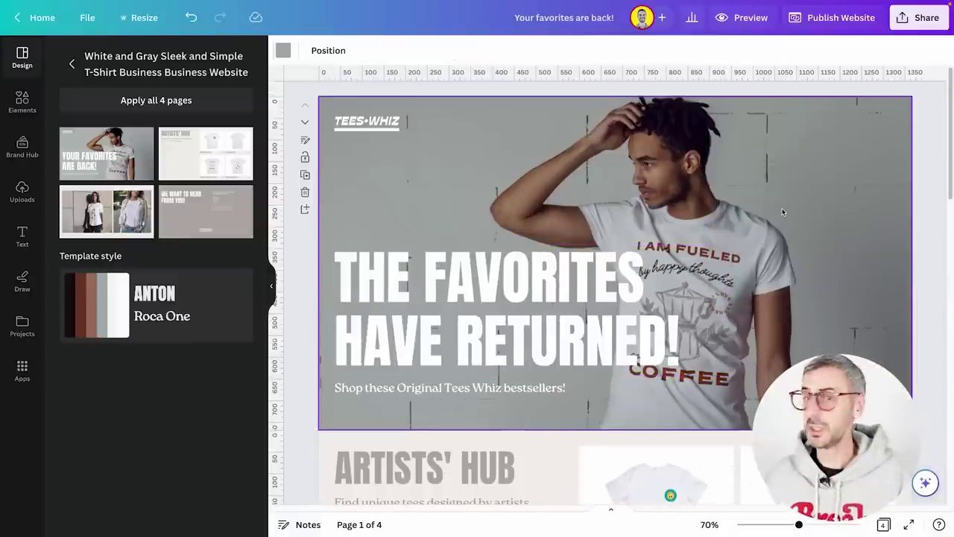
# - Move the "Show all" button down toward the lower part of the Artists' Hub page to free space under the description
pyautogui.scroll(-5, 790, 212)
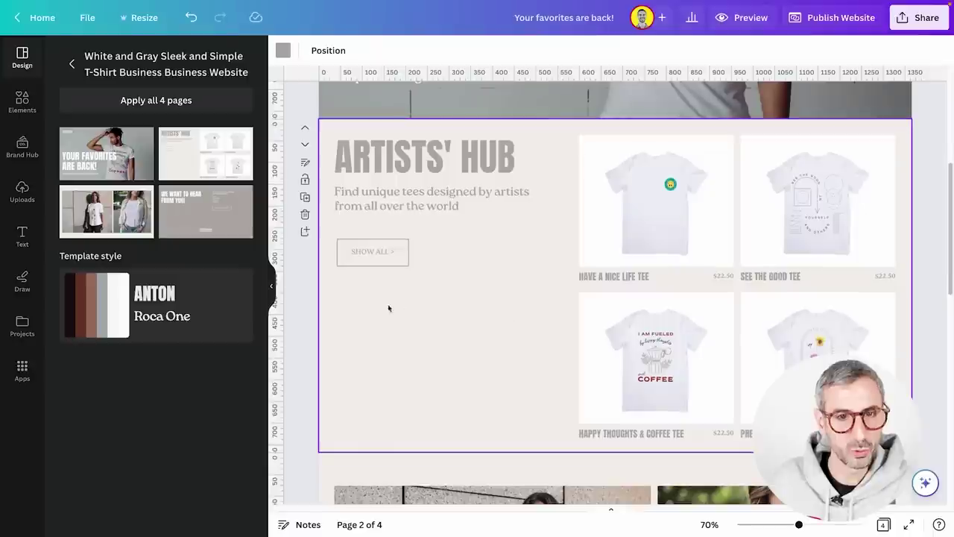
pyautogui.click(376, 254)
pyautogui.moveTo(377, 253); pyautogui.dragTo(367, 391)
# - Ungroup the Artists' Hub heading and the description below it
pyautogui.click(366, 200)
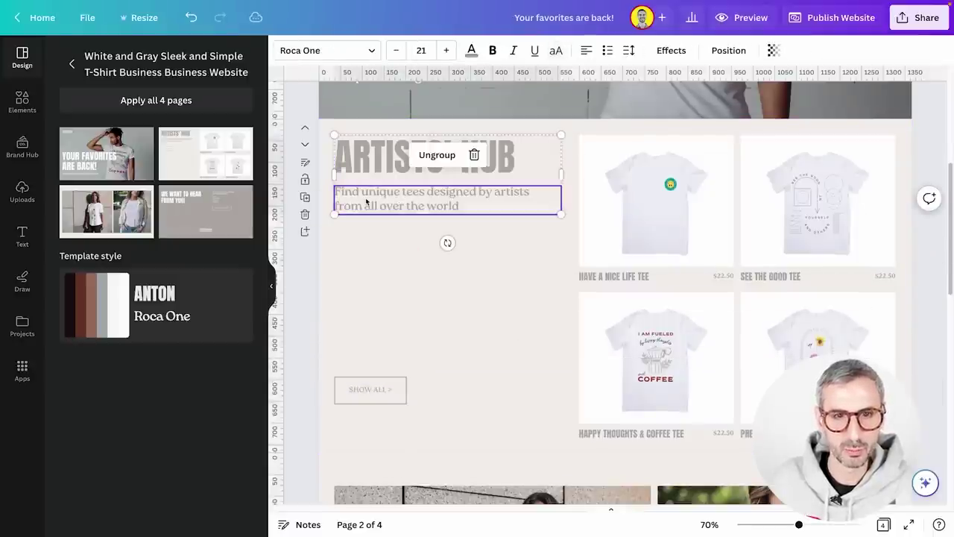
pyautogui.click(460, 155)
pyautogui.click(415, 262)
# - Apply Magic Write's Expand text action to the "Find unique tees designed by artists from all over the world" description
pyautogui.click(447, 188)
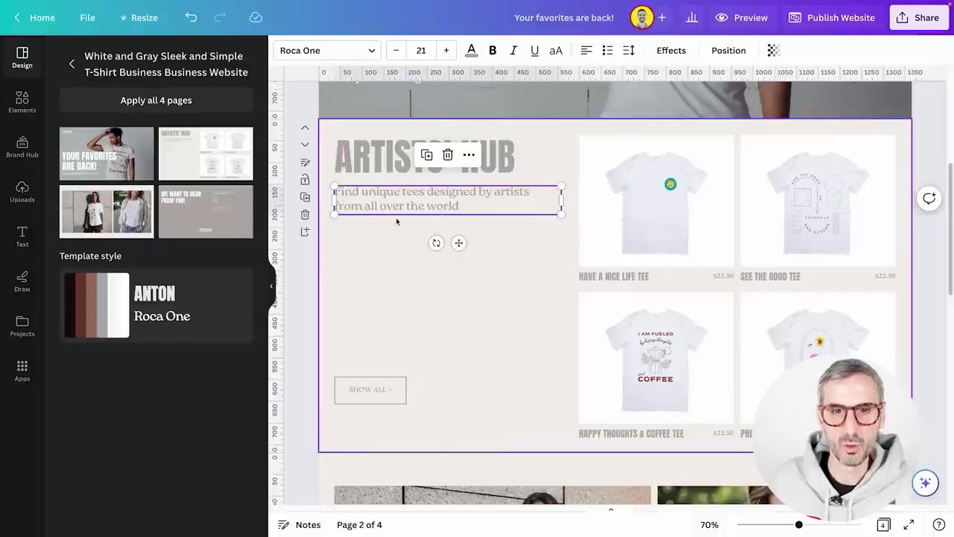
pyautogui.click(927, 478)
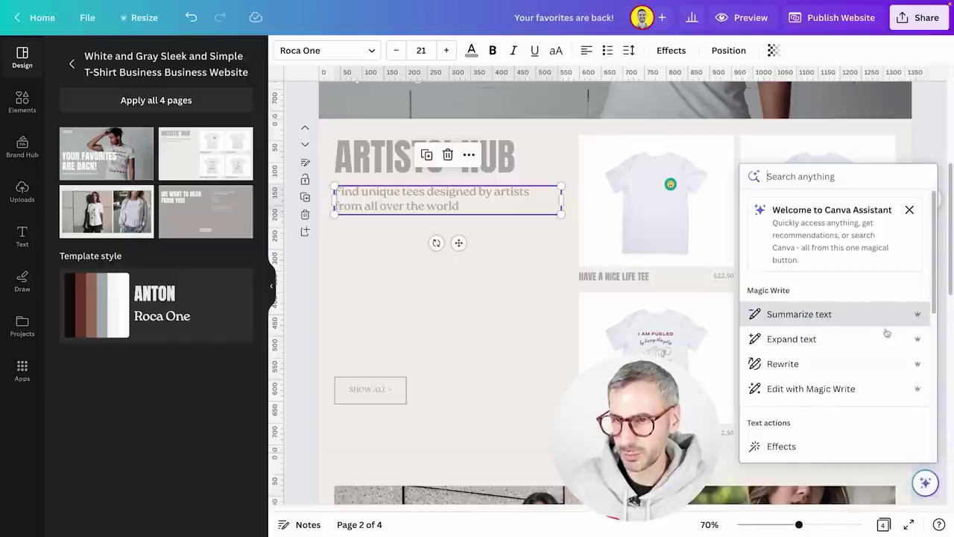
pyautogui.click(829, 339)
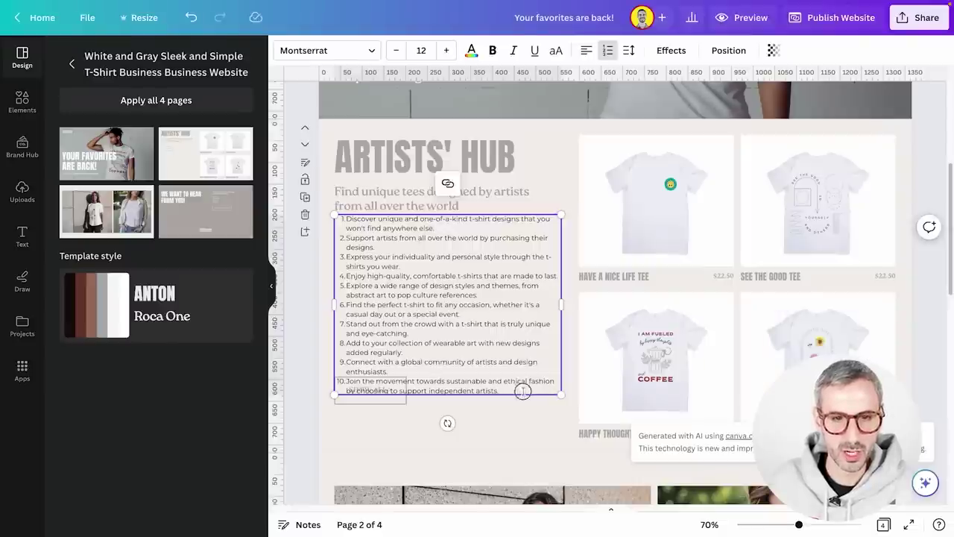
# - Delete points 4 to 10 from the generated numbered list and move the remaining list down, leaving a gap under the description
pyautogui.moveTo(522, 392); pyautogui.dragTo(392, 267)
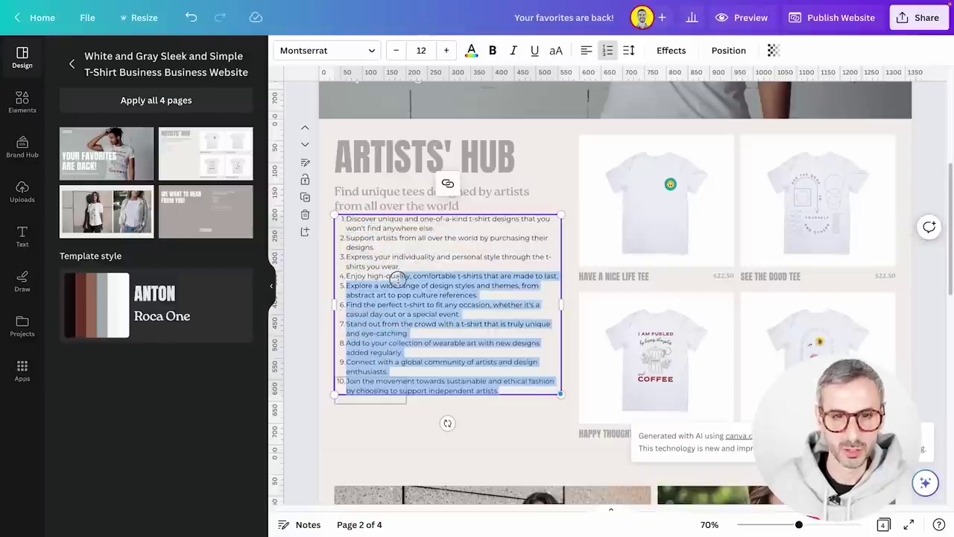
pyautogui.moveTo(397, 279); pyautogui.dragTo(365, 255)
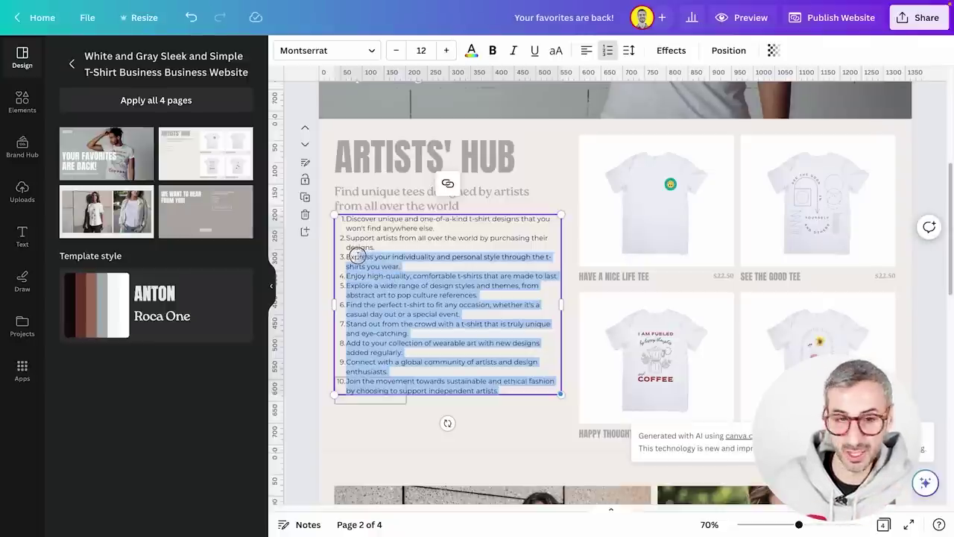
pyautogui.moveTo(358, 256); pyautogui.dragTo(381, 313)
pyautogui.press('BackSpace')
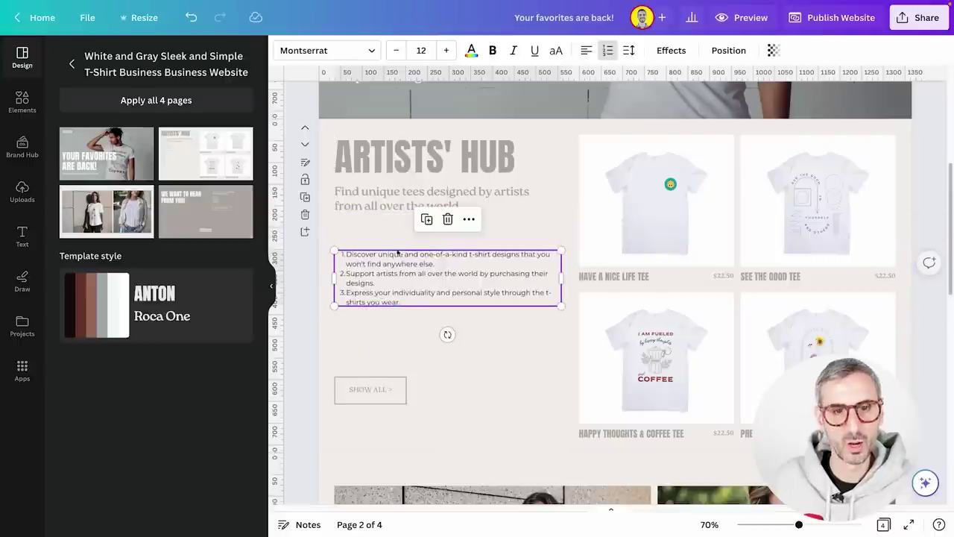
# - Copy the description's text style onto the generated list and format the list with bullet points
pyautogui.click(377, 210)
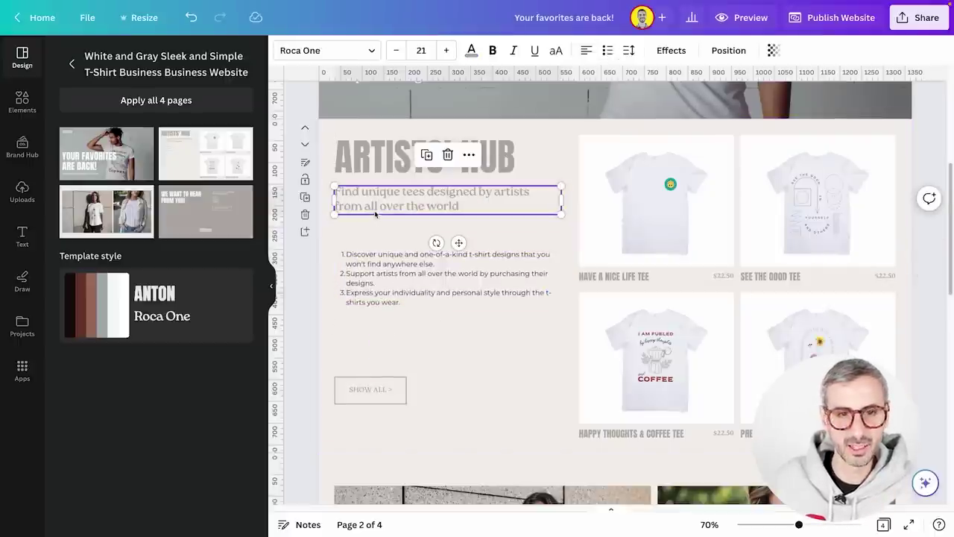
pyautogui.click(468, 155)
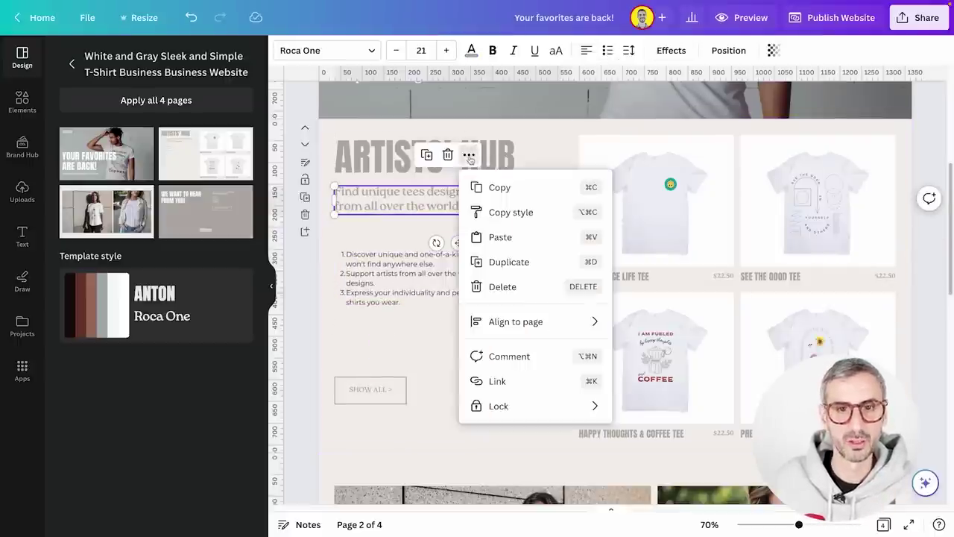
pyautogui.click(493, 215)
pyautogui.click(437, 272)
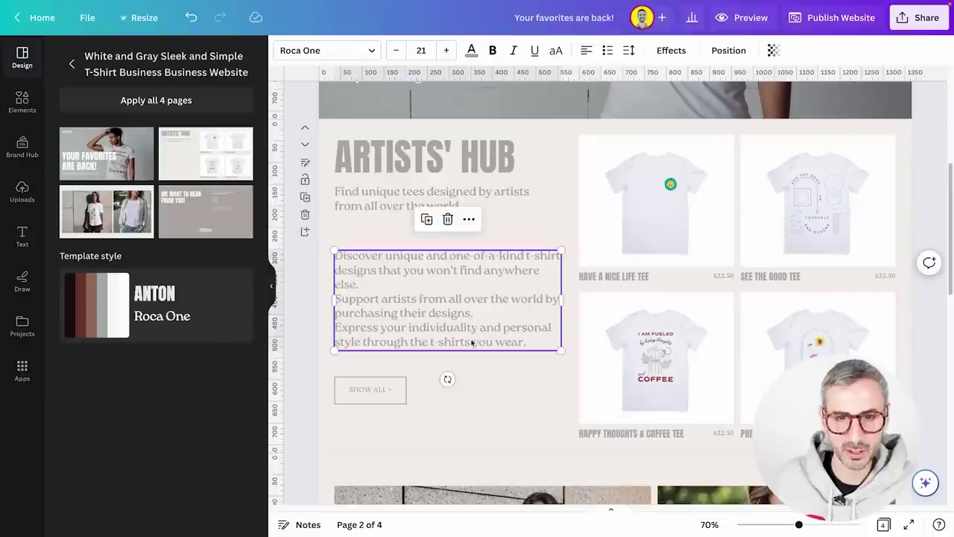
pyautogui.click(607, 50)
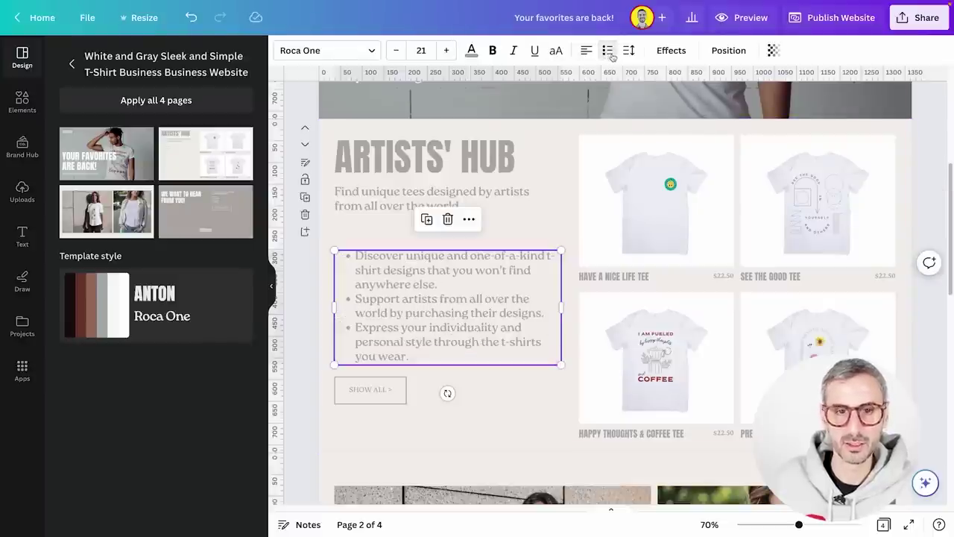
pyautogui.click(454, 417)
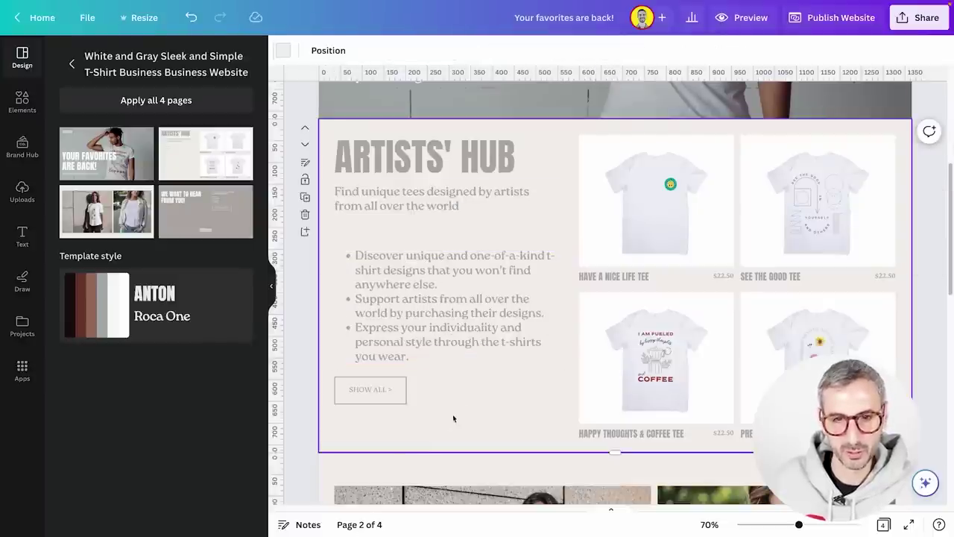
# - Move the bulleted list up slightly, then set its font size to 16 and its line spacing to 2
pyautogui.moveTo(461, 340); pyautogui.dragTo(462, 328)
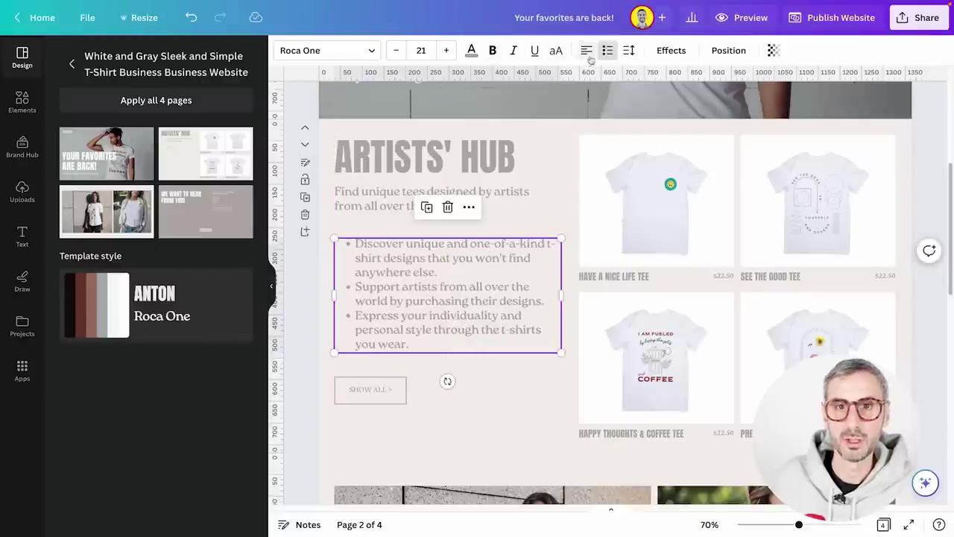
pyautogui.click(395, 50)
pyautogui.click(396, 50)
pyautogui.click(396, 50)
pyautogui.click(395, 50)
pyautogui.click(395, 50)
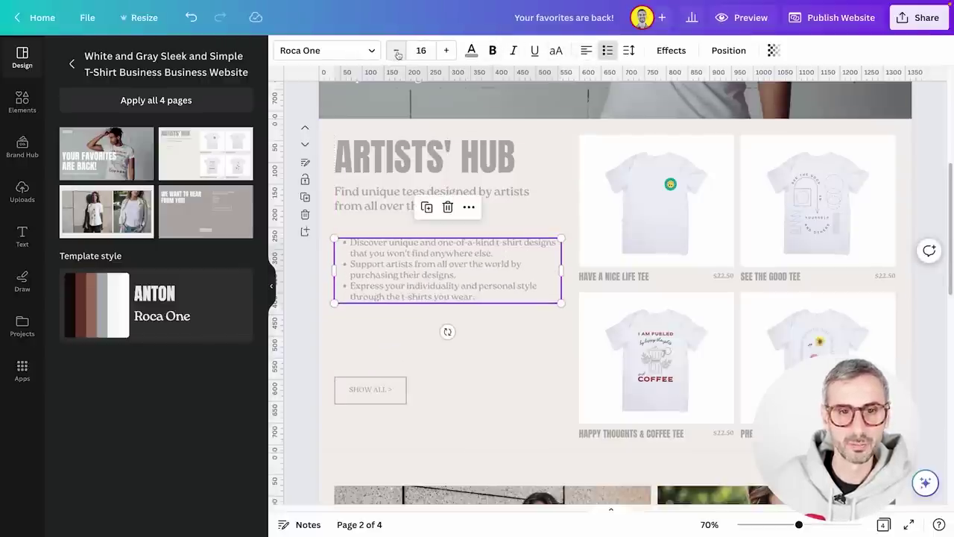
pyautogui.click(627, 50)
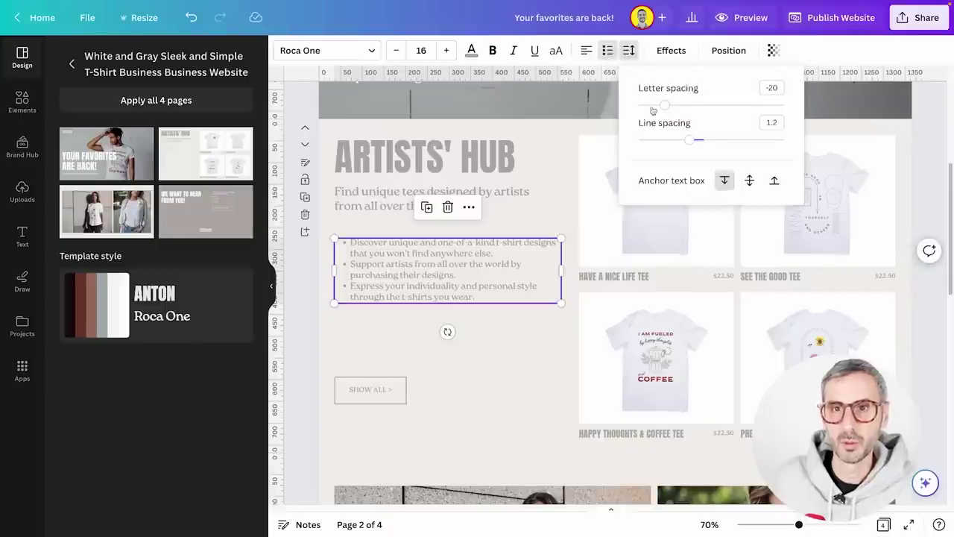
pyautogui.moveTo(683, 141); pyautogui.dragTo(748, 138)
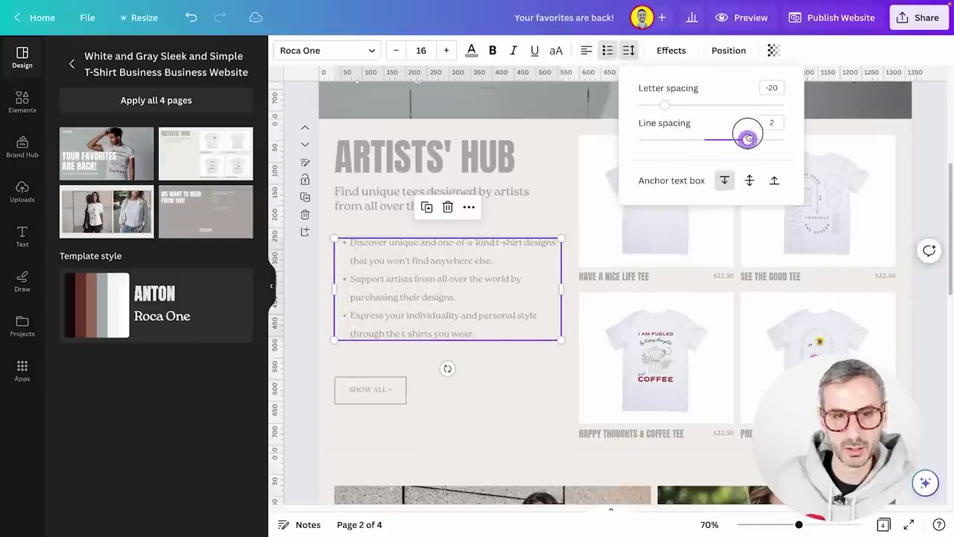
pyautogui.click(482, 419)
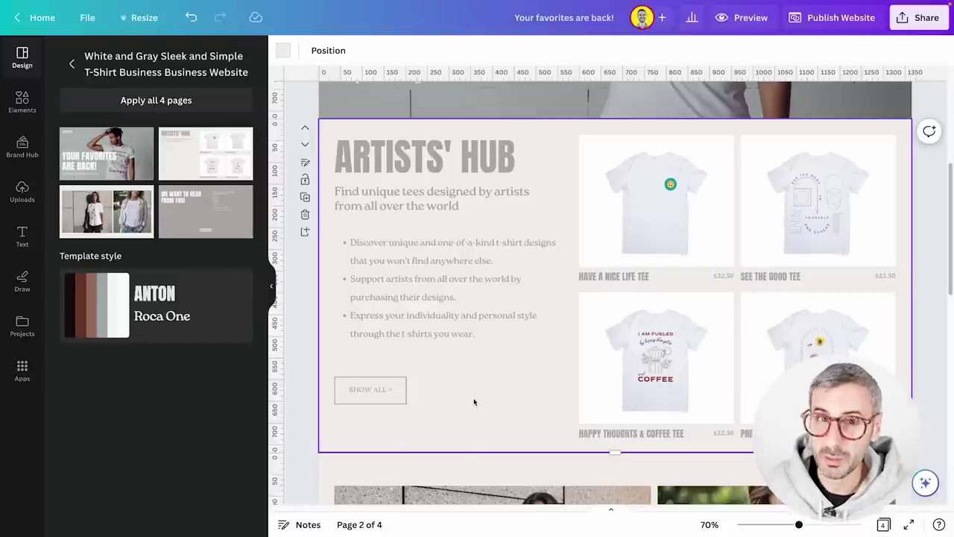
# - Rewrite the Artists' Hub heading using Edit with Magic Write and the prompt: find another funny way to say this: "Artists' Hub"
pyautogui.click(447, 156)
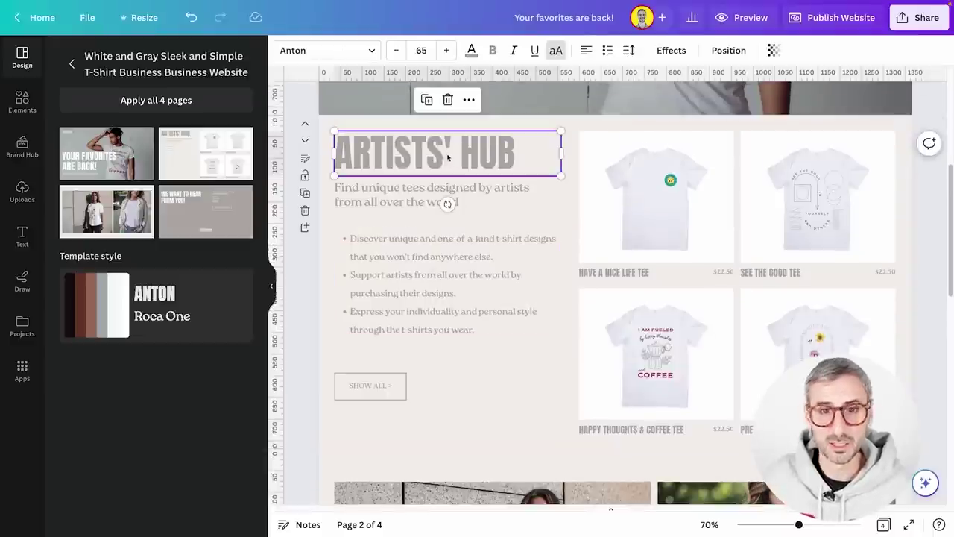
pyautogui.click(925, 482)
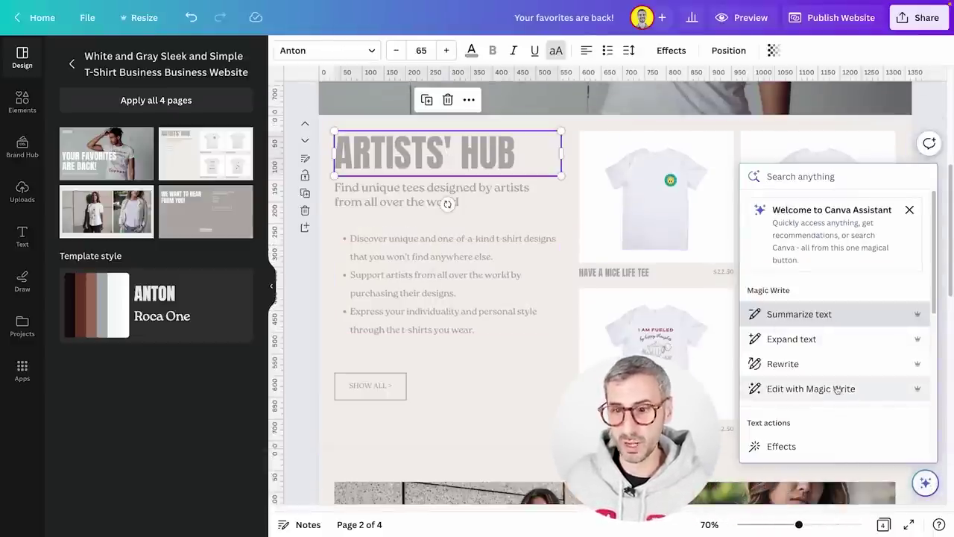
pyautogui.click(784, 389)
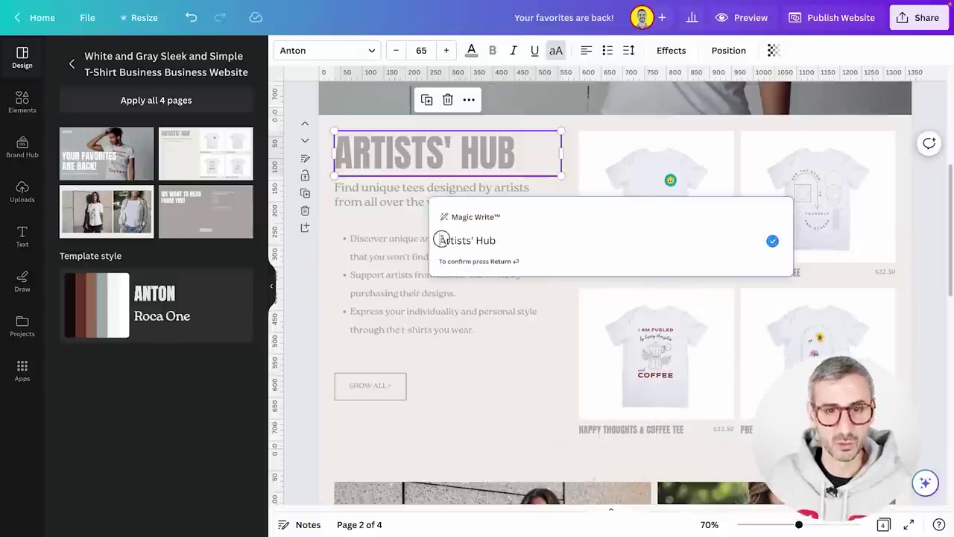
pyautogui.hotkey('shift', 'Return')
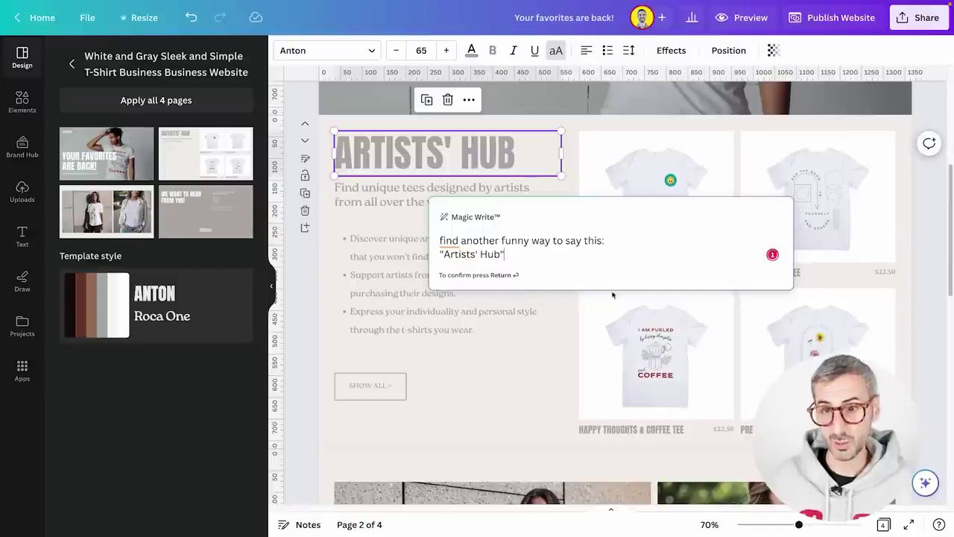
pyautogui.press('Return')
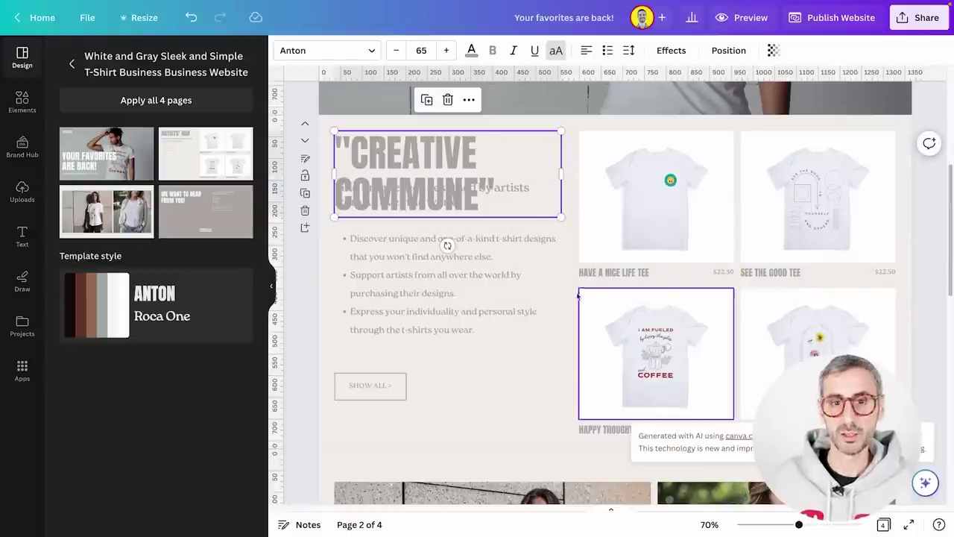
# - Reposition the two-line heading, description, bulleted list and "Show all" button on the page so that they no longer overlap
pyautogui.moveTo(537, 187)
pyautogui.mouseDown()
pyautogui.moveTo(545, 204)
pyautogui.moveTo(539, 194)
pyautogui.mouseUp()
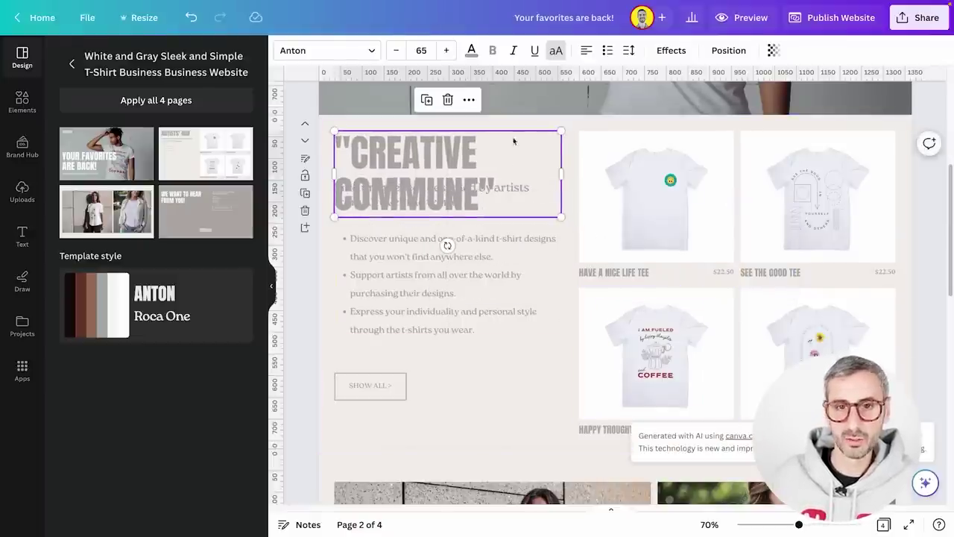
pyautogui.moveTo(520, 156); pyautogui.dragTo(558, 130)
pyautogui.moveTo(362, 187); pyautogui.dragTo(369, 282)
pyautogui.click(336, 183)
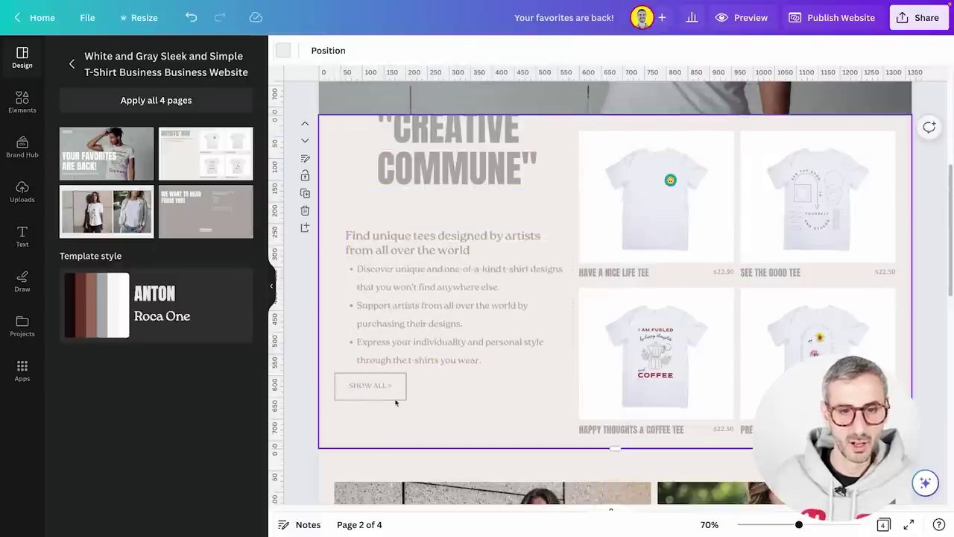
pyautogui.moveTo(389, 386); pyautogui.dragTo(472, 415)
pyautogui.moveTo(455, 313); pyautogui.dragTo(458, 321)
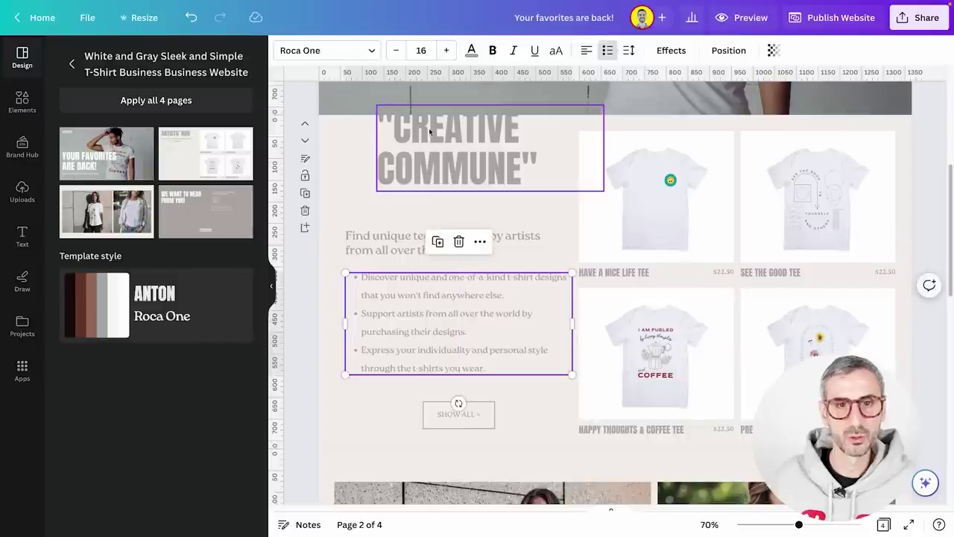
pyautogui.moveTo(429, 131); pyautogui.dragTo(398, 159)
pyautogui.click(561, 308)
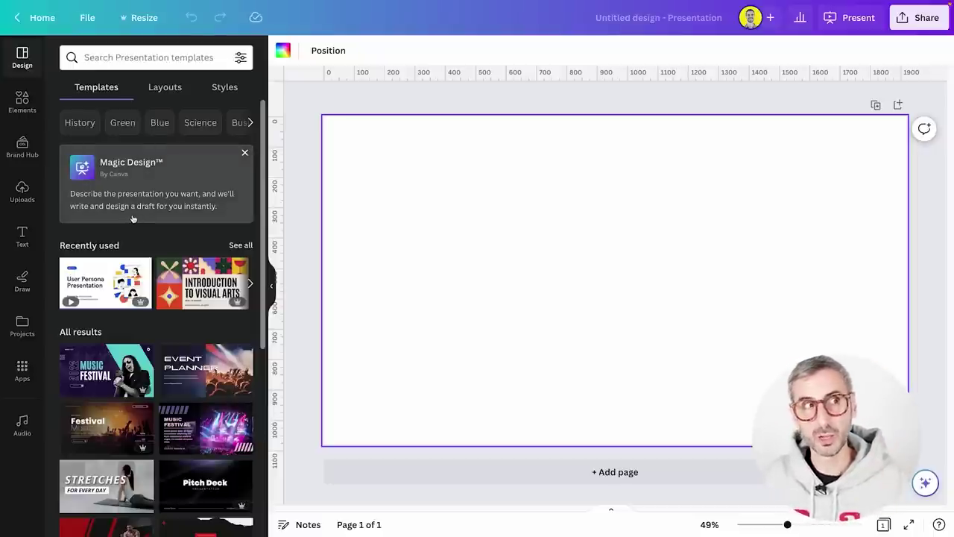
# - Generate presentation designs with Magic Design from the prompt "design a 10 page presentation on the rise of sneaker collecting"
pyautogui.click(152, 195)
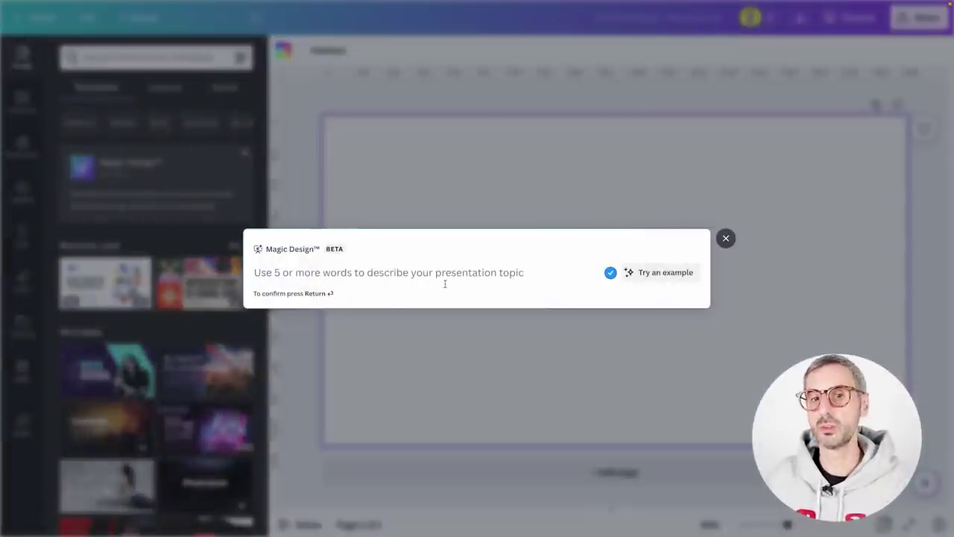
pyautogui.write('de')
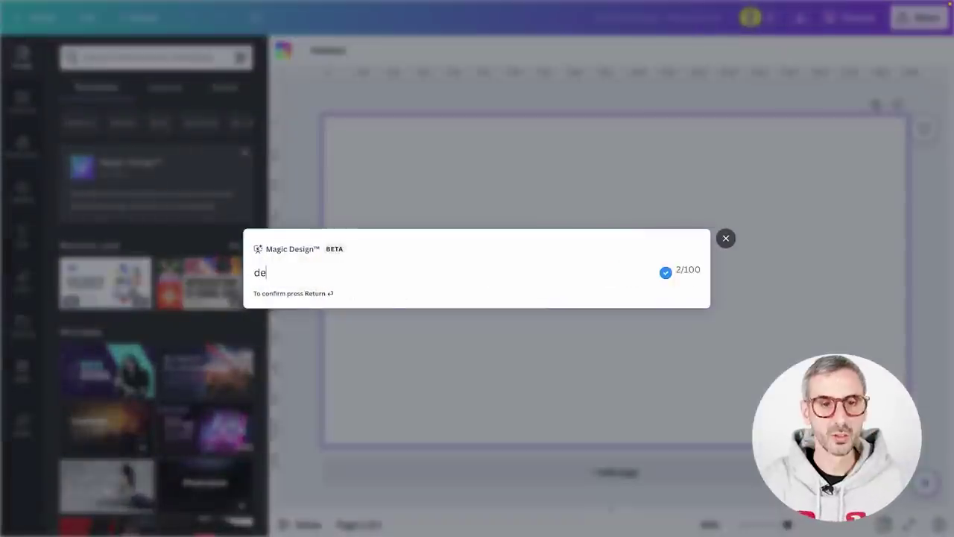
pyautogui.write('sign a ')
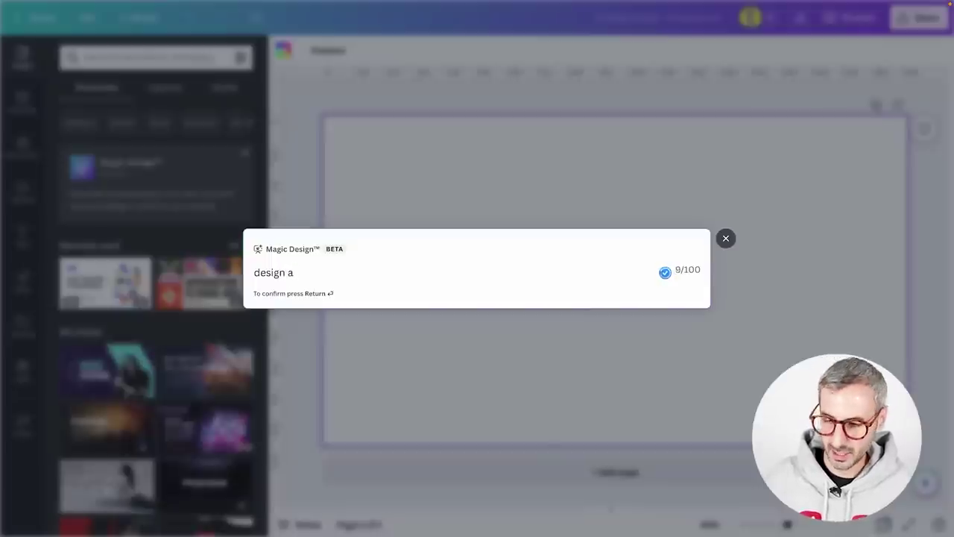
pyautogui.write('10')
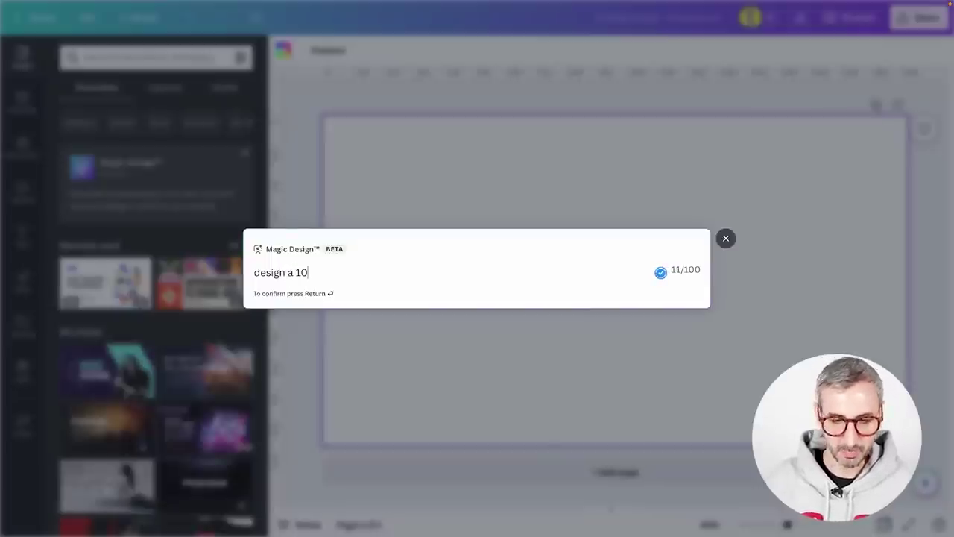
pyautogui.write(' page presentati')
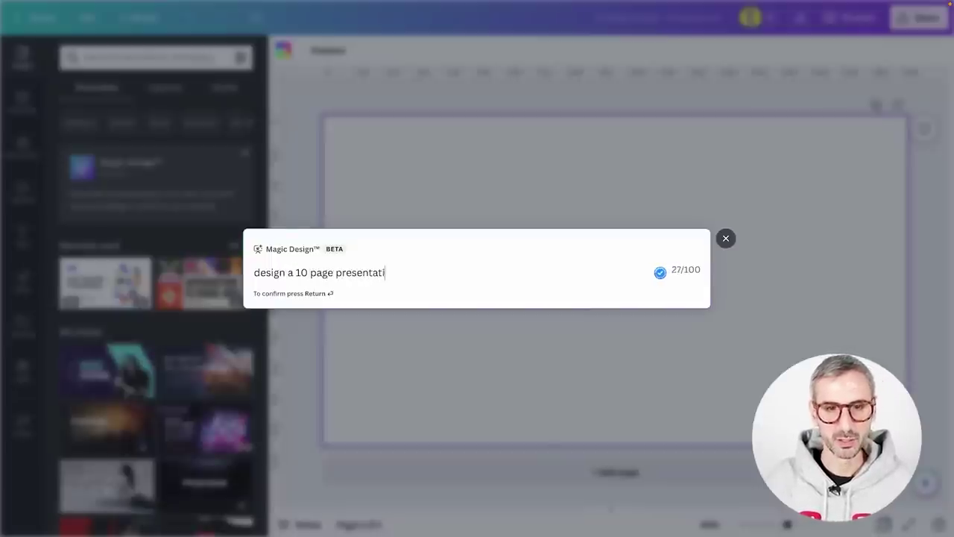
pyautogui.write('on an the ')
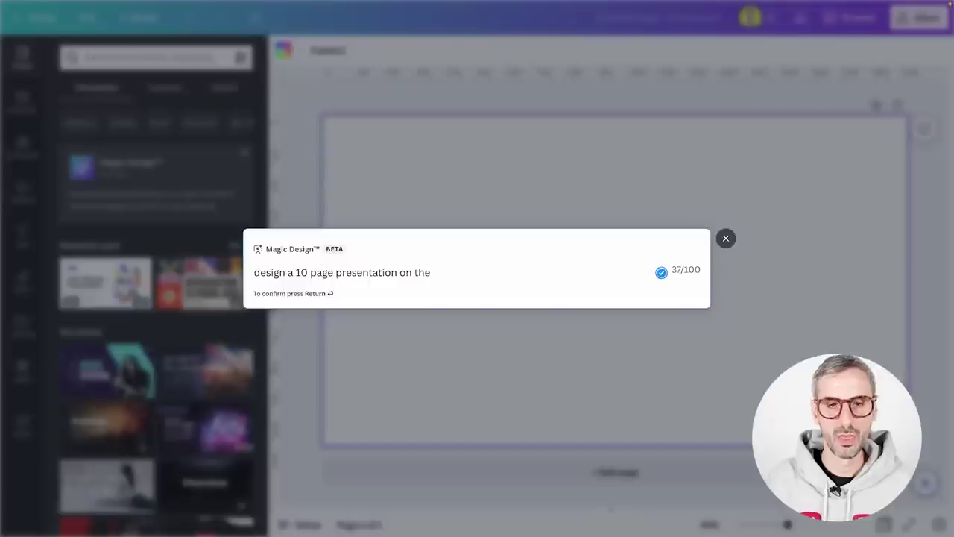
pyautogui.write('rise of sn')
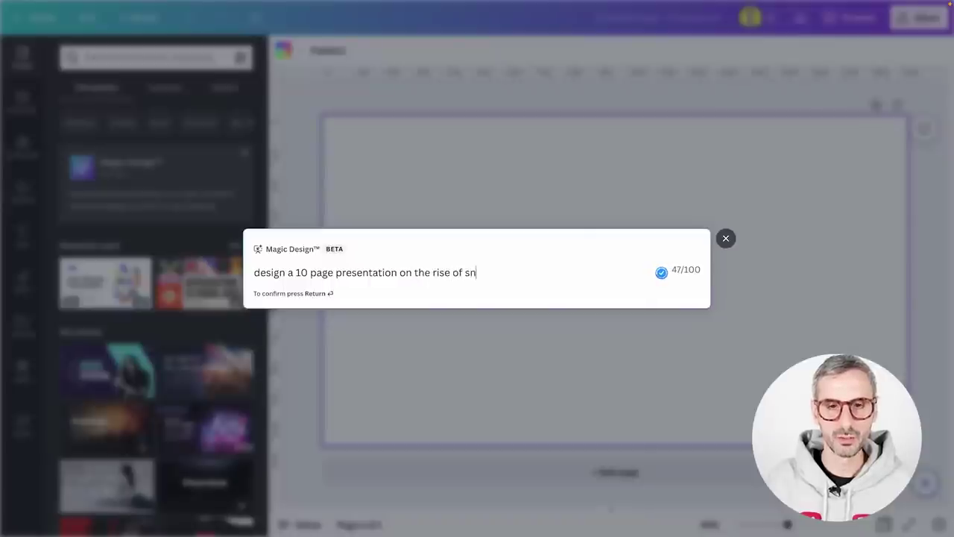
pyautogui.write('eaker collecting')
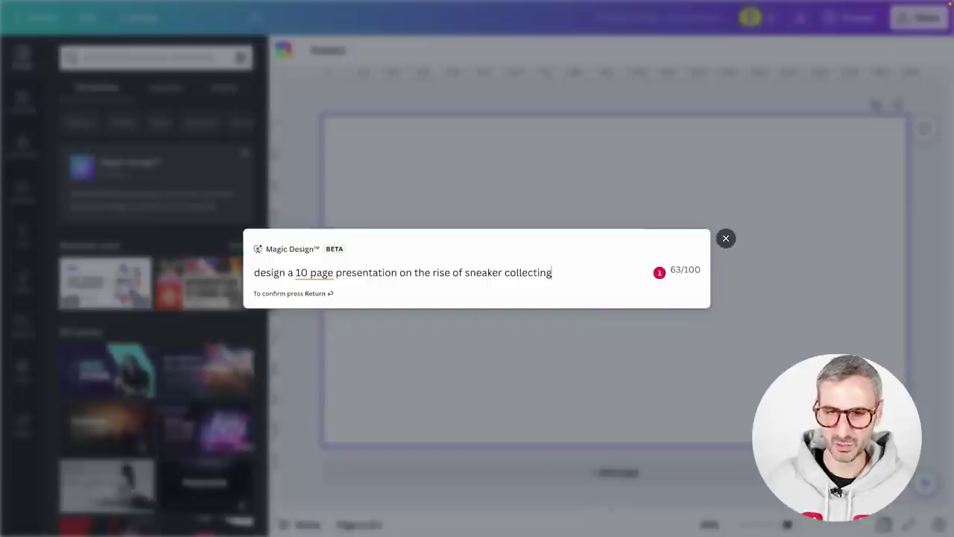
pyautogui.press('Return')
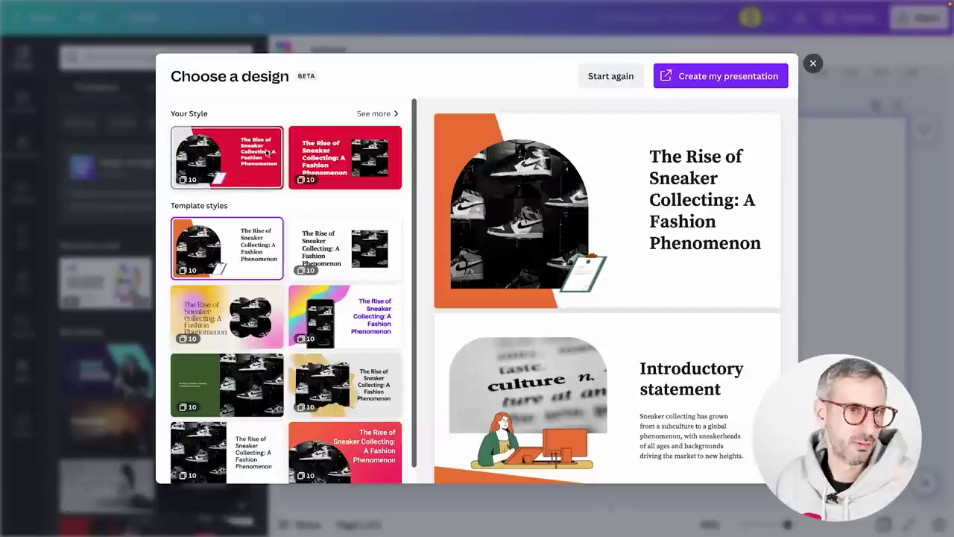
pyautogui.scroll(-1, 388, 197)
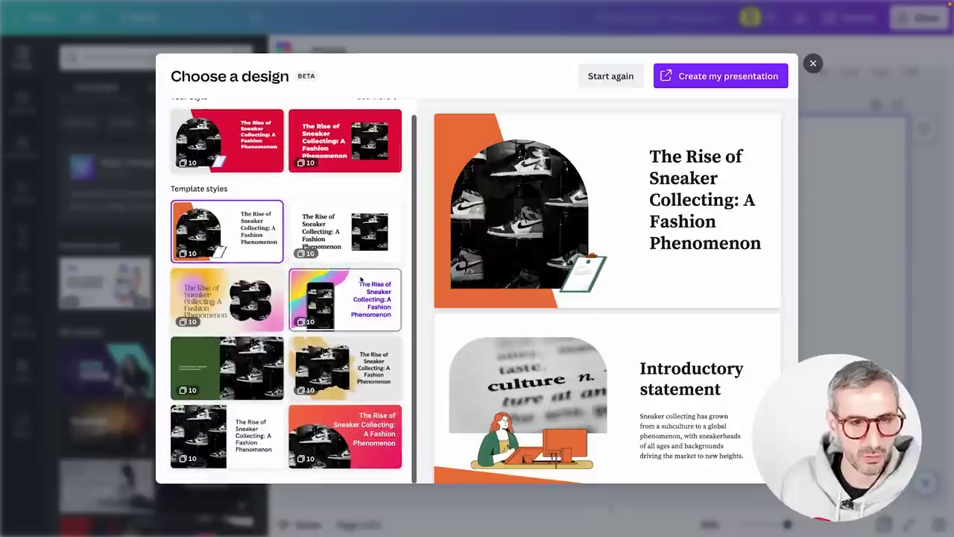
# - Show all the designs in Your Style and review every page of the first red sneaker presentation
pyautogui.scroll(1, 200, 198)
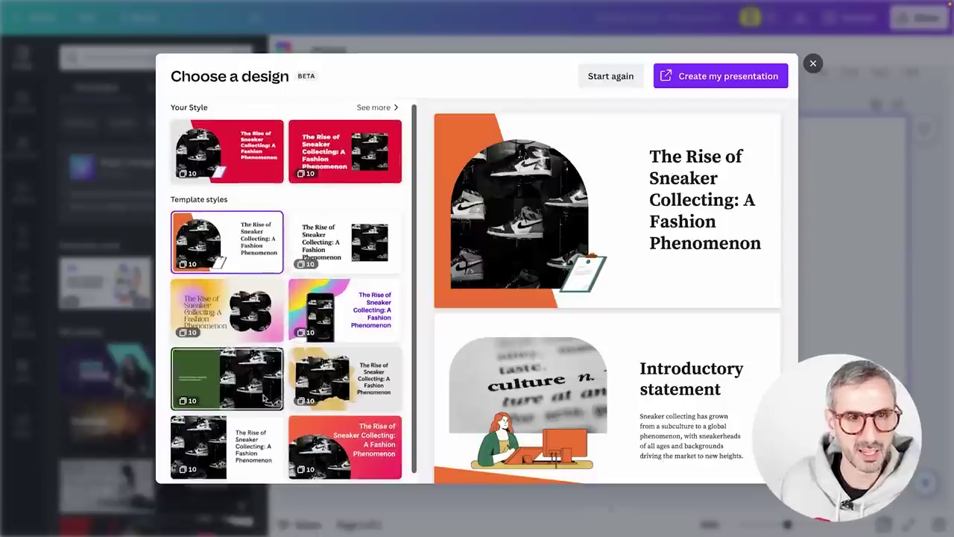
pyautogui.click(377, 116)
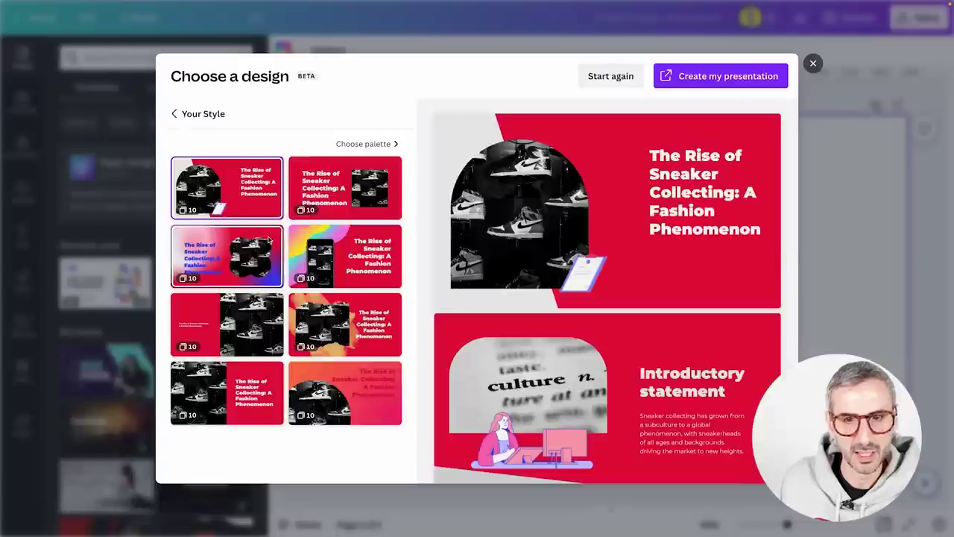
pyautogui.scroll(-3, 566, 275)
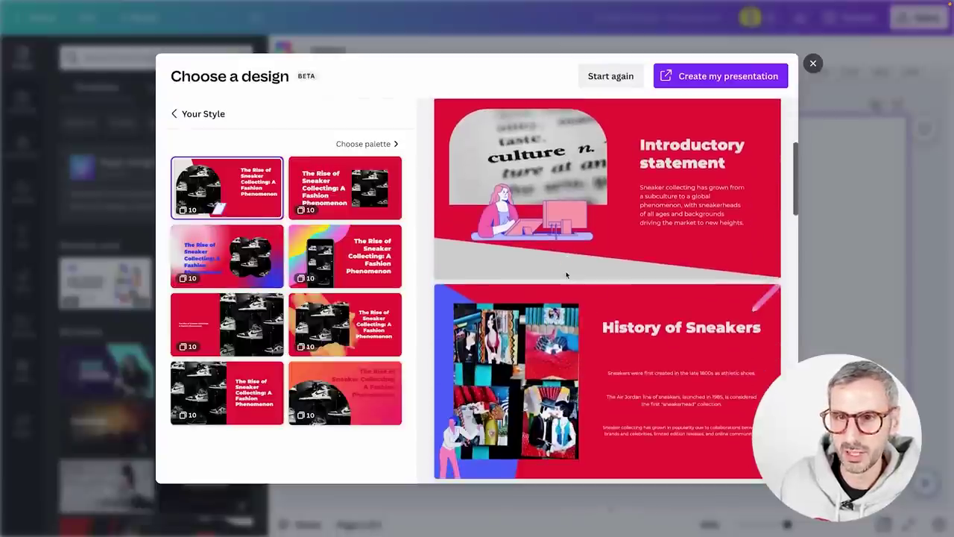
pyautogui.scroll(3, 560, 273)
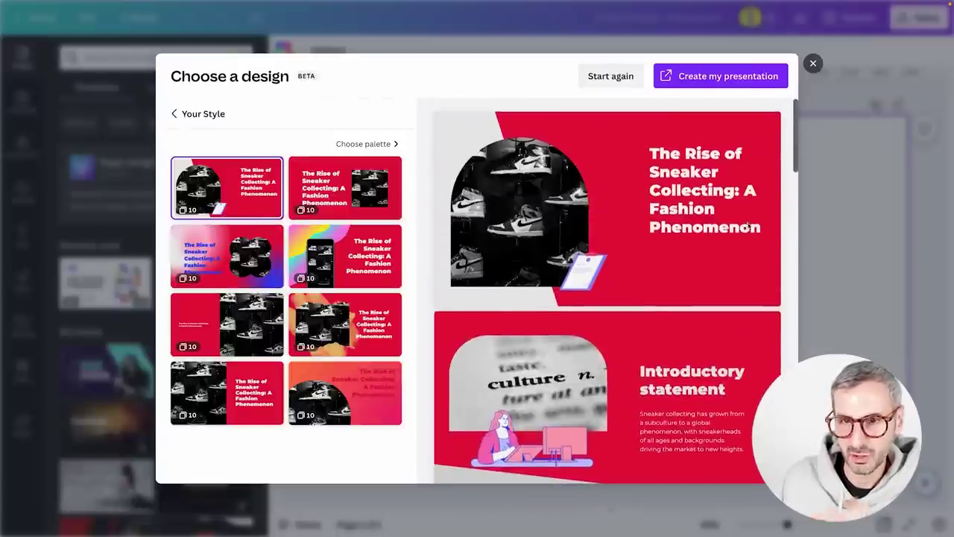
pyautogui.scroll(-2, 681, 229)
pyautogui.scroll(-4, 674, 297)
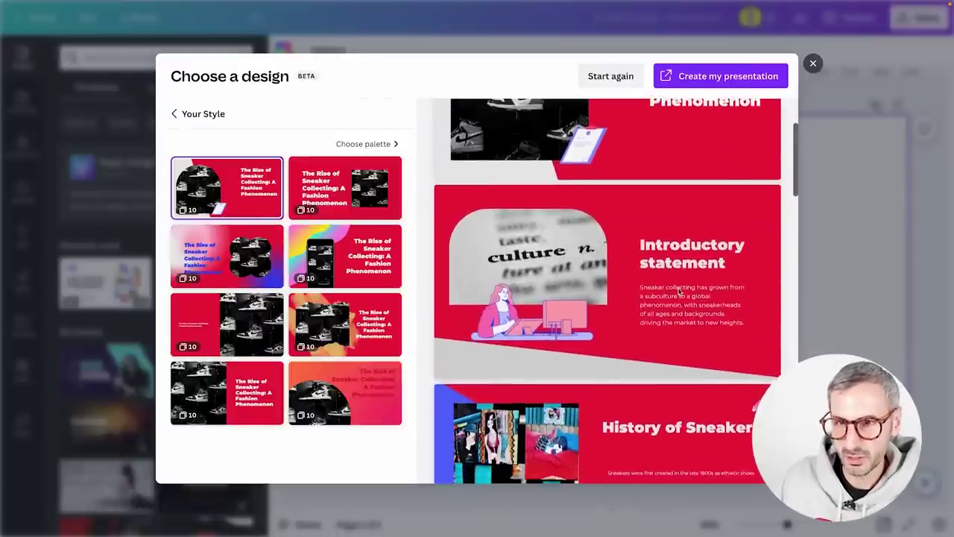
pyautogui.scroll(-2, 675, 333)
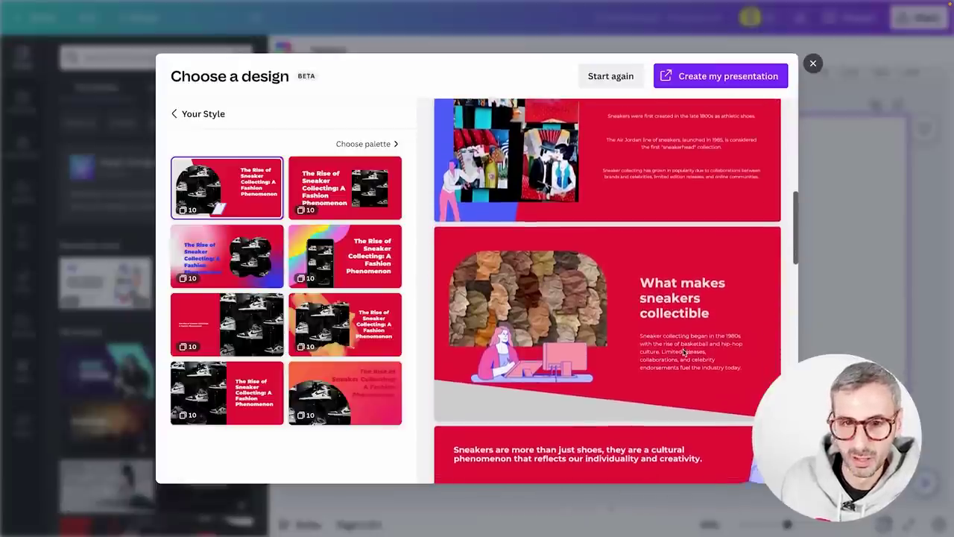
pyautogui.scroll(-4, 483, 243)
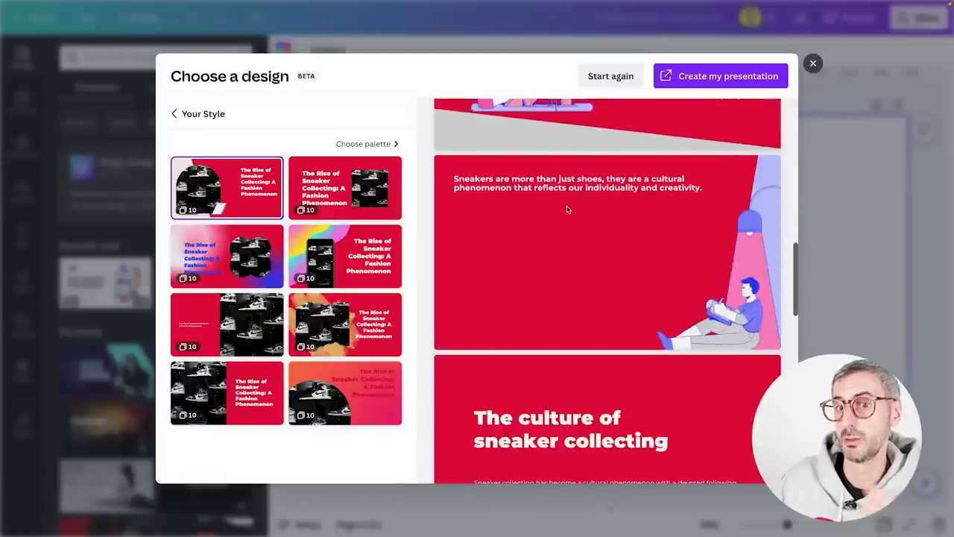
pyautogui.scroll(-3, 571, 218)
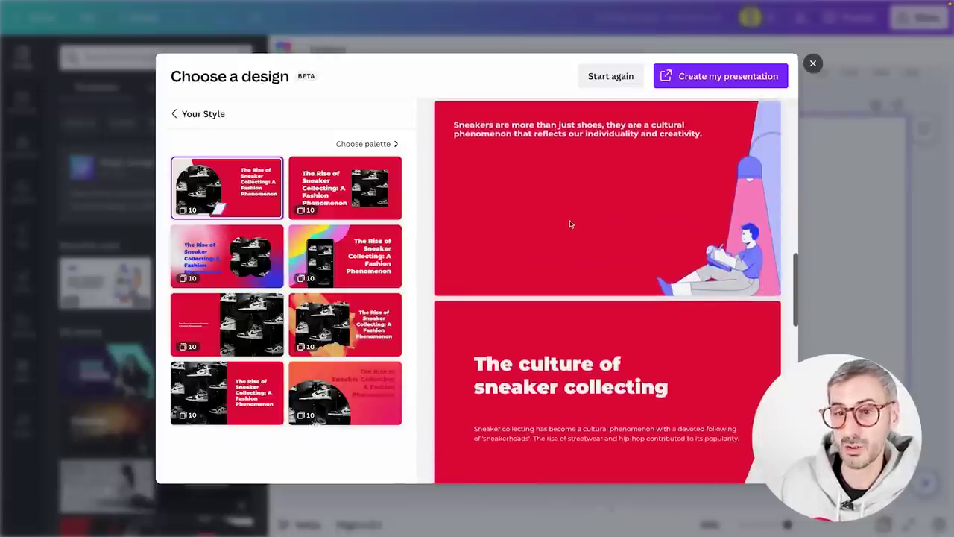
pyautogui.scroll(-3, 565, 240)
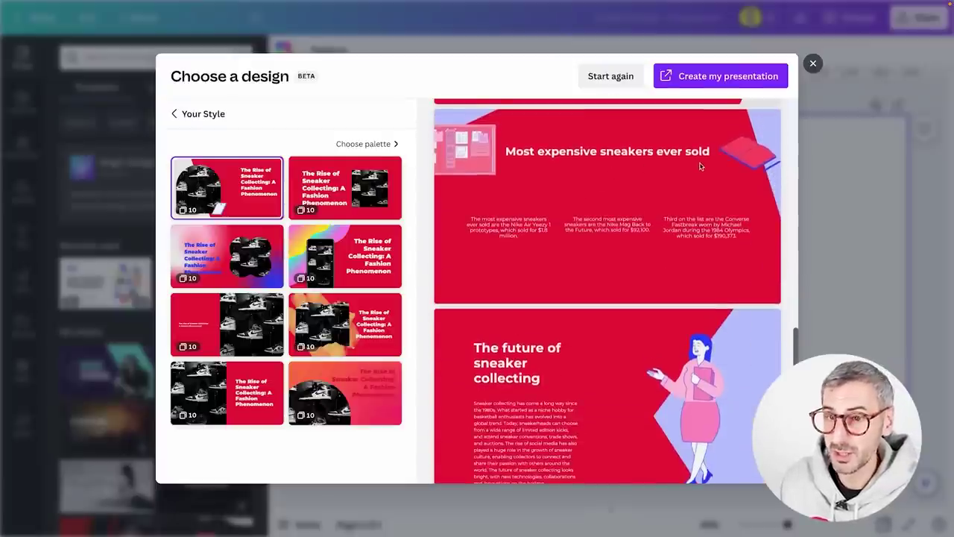
pyautogui.scroll(-1, 520, 342)
pyautogui.scroll(-3, 534, 361)
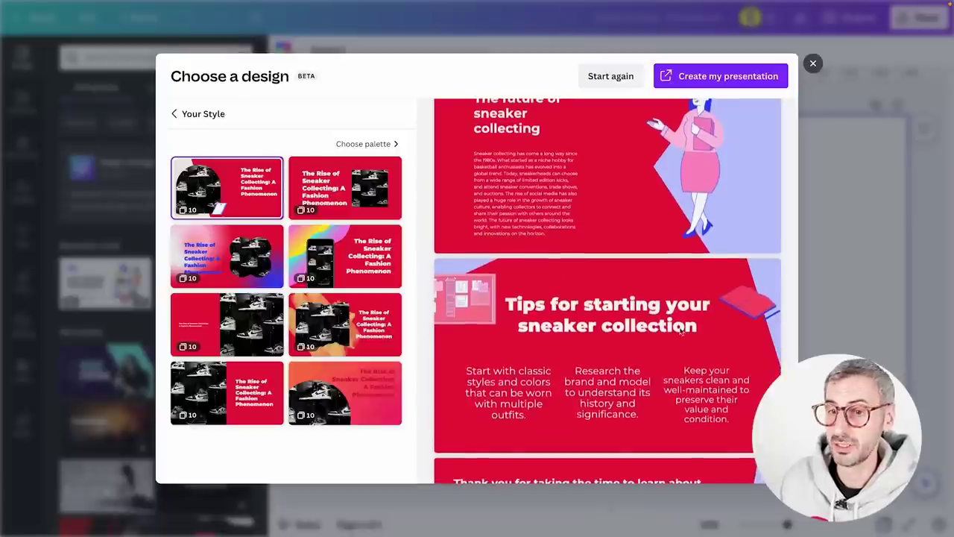
pyautogui.scroll(-3, 627, 358)
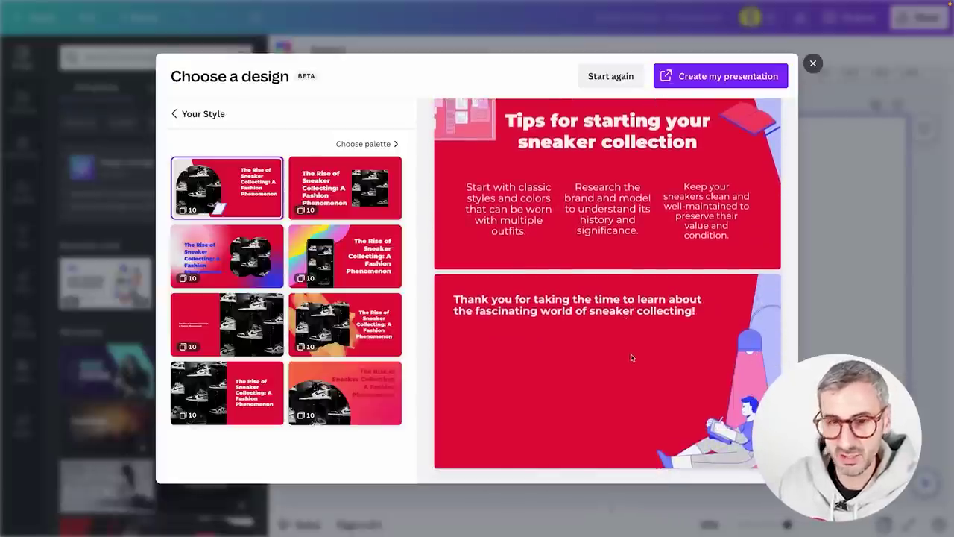
pyautogui.scroll(10, 633, 359)
# - Preview the rainbow-wave design, then create the presentation from the red design with a large sneaker photo filling the right half of its cover
pyautogui.click(344, 255)
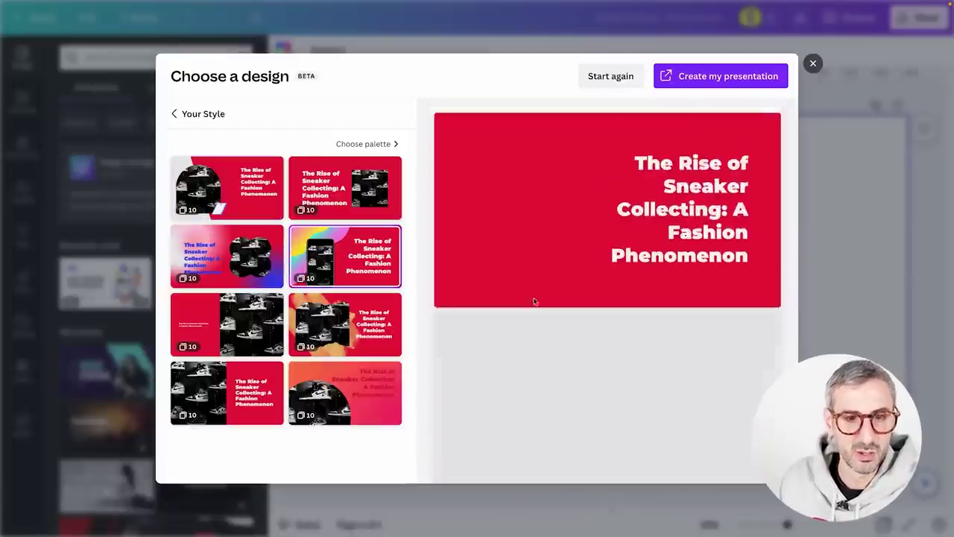
pyautogui.scroll(-15, 572, 302)
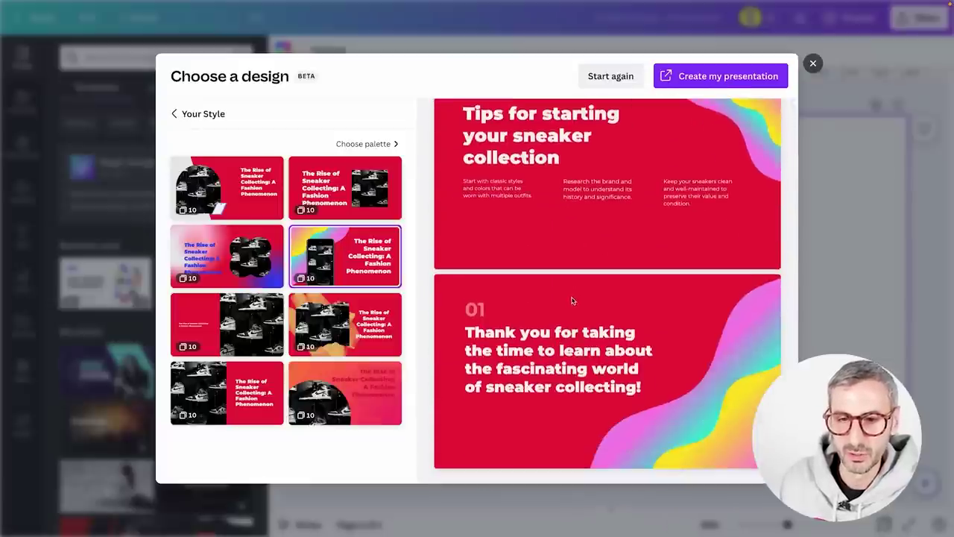
pyautogui.click(261, 333)
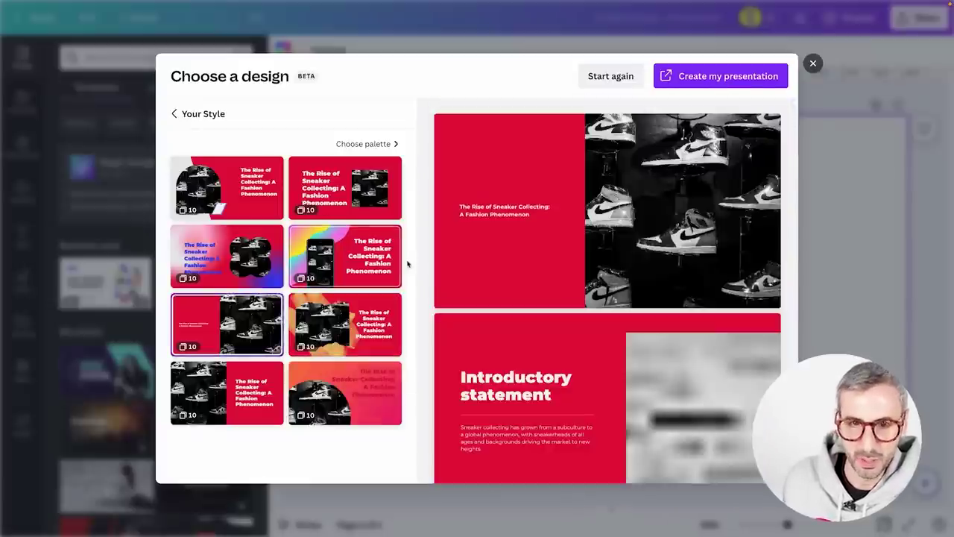
pyautogui.click(721, 76)
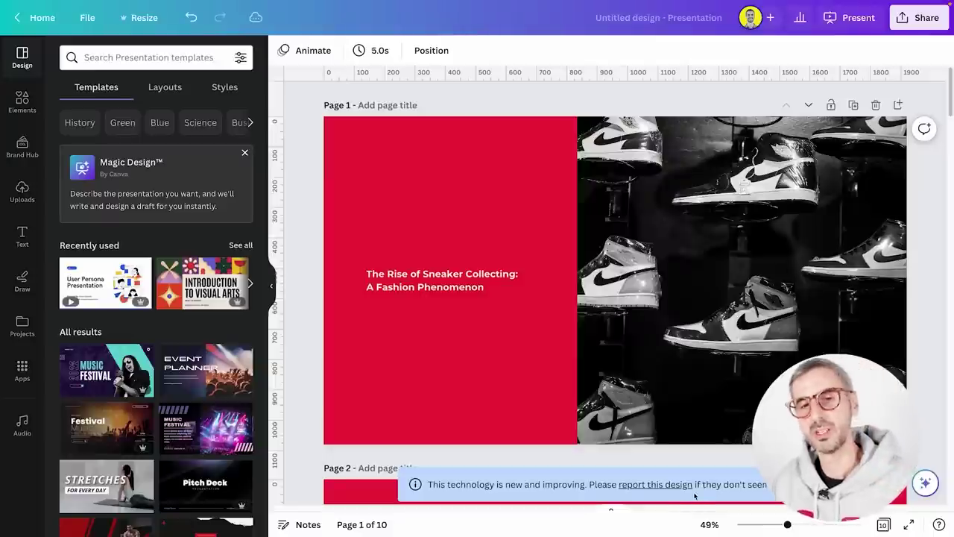
# - Review the generated presentation from page 1 to page 6, checking how well the photos suit the sneaker topic
pyautogui.scroll(-10, 713, 263)
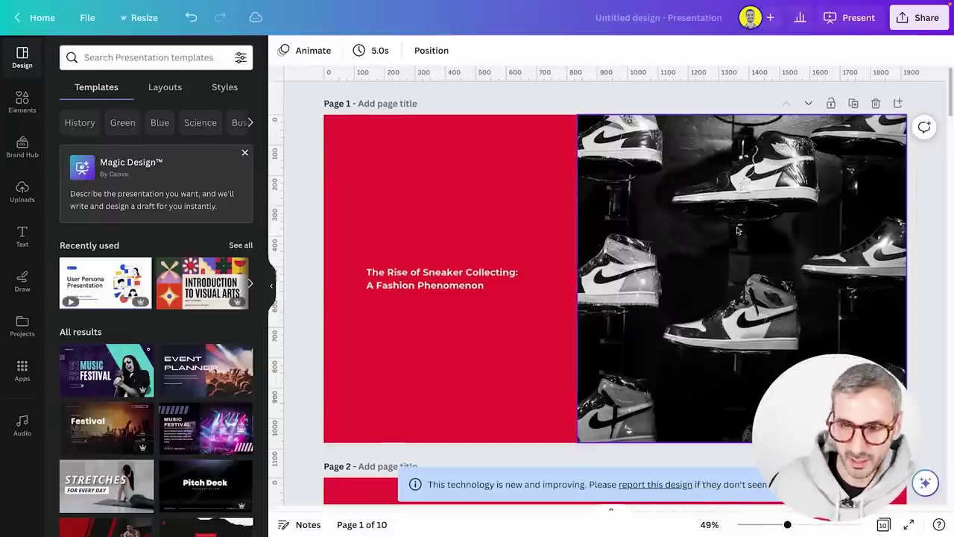
pyautogui.scroll(-3, 708, 265)
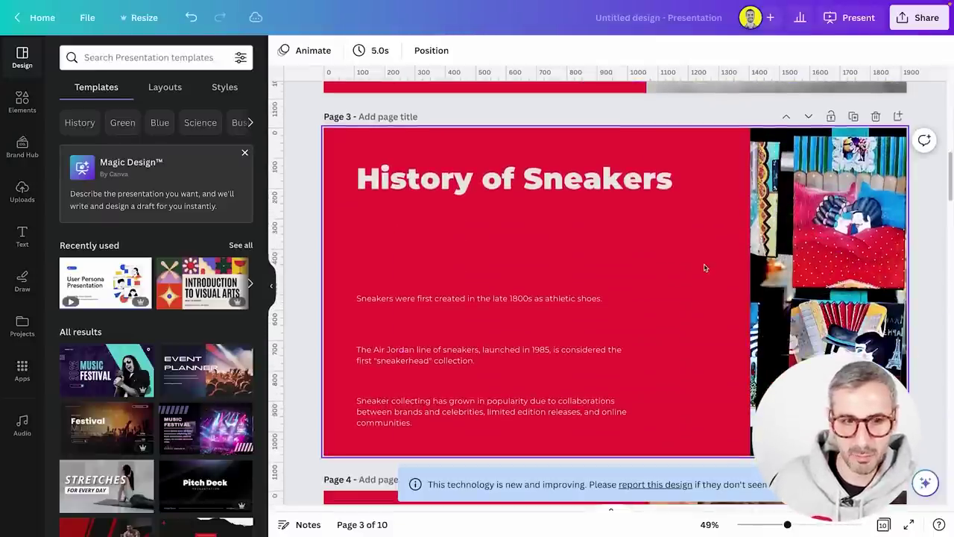
pyautogui.scroll(-5, 700, 266)
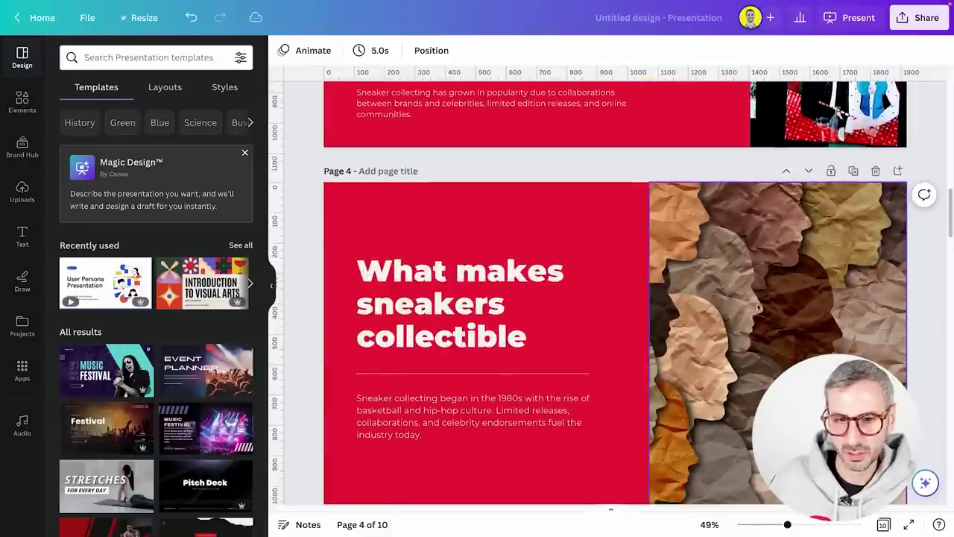
pyautogui.scroll(-1, 756, 309)
pyautogui.scroll(-4, 745, 291)
pyautogui.click(746, 172)
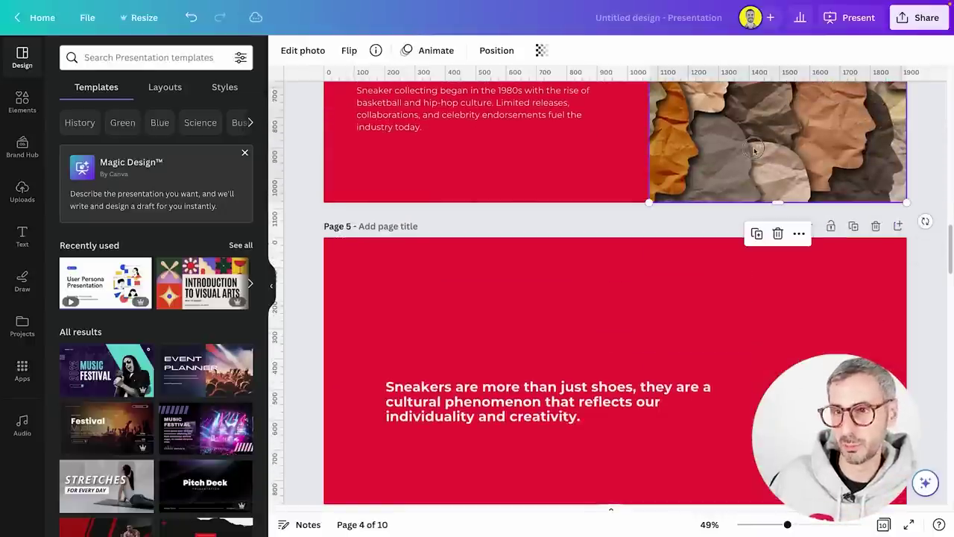
pyautogui.scroll(-2, 734, 395)
pyautogui.click(728, 383)
pyautogui.scroll(-4, 730, 377)
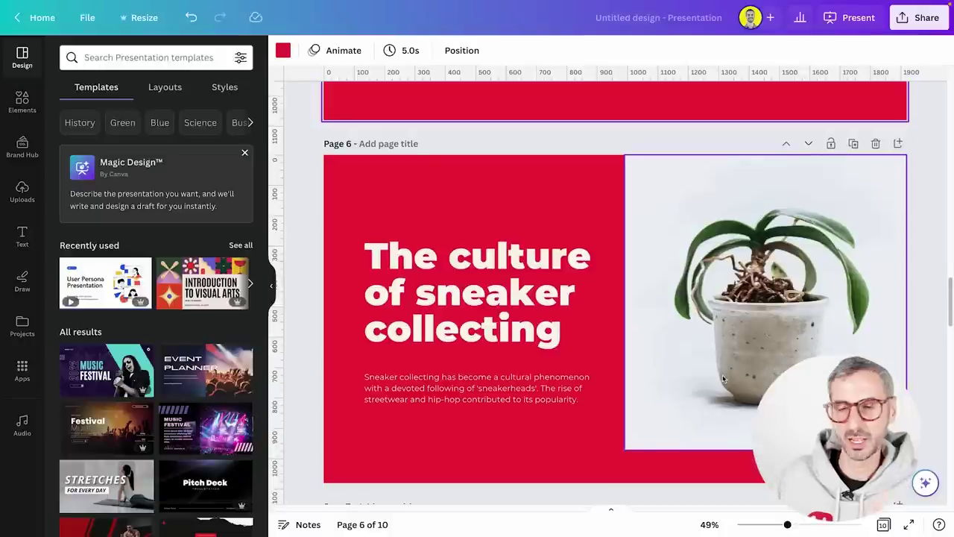
# - Search the elements' photos for "sneakers" and replace the potted plant image on page 6 with the photo of colourful patterned sneakers
pyautogui.click(738, 346)
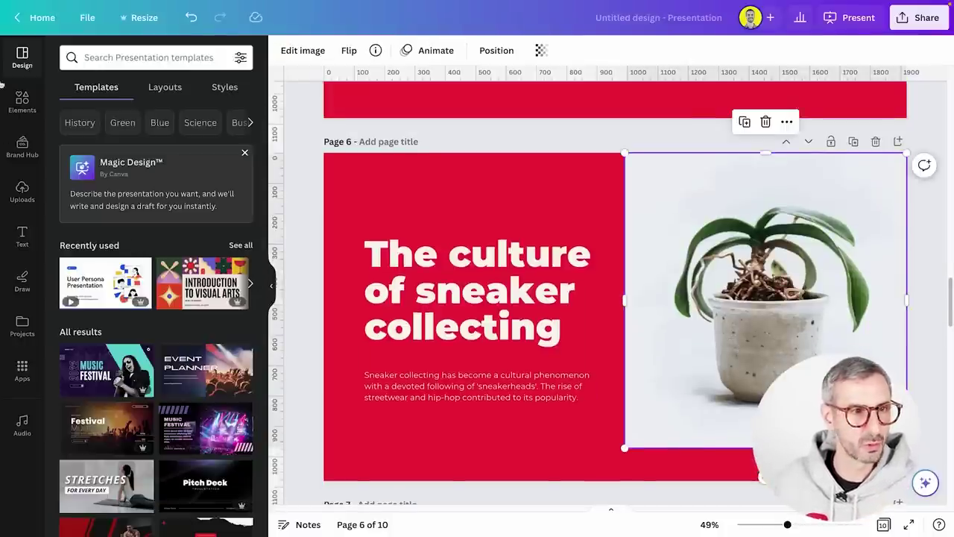
pyautogui.click(22, 102)
pyautogui.click(96, 60)
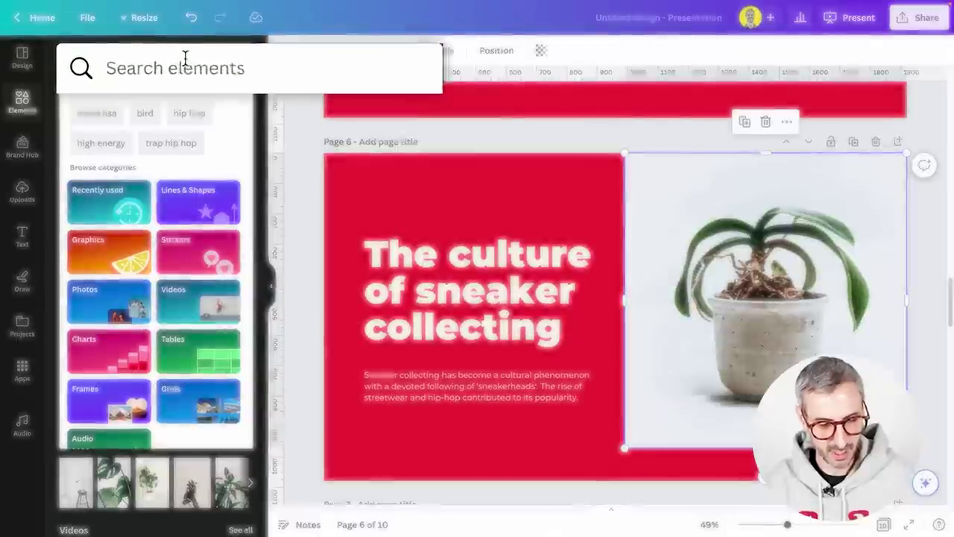
pyautogui.write('sneakers')
pyautogui.press('Return')
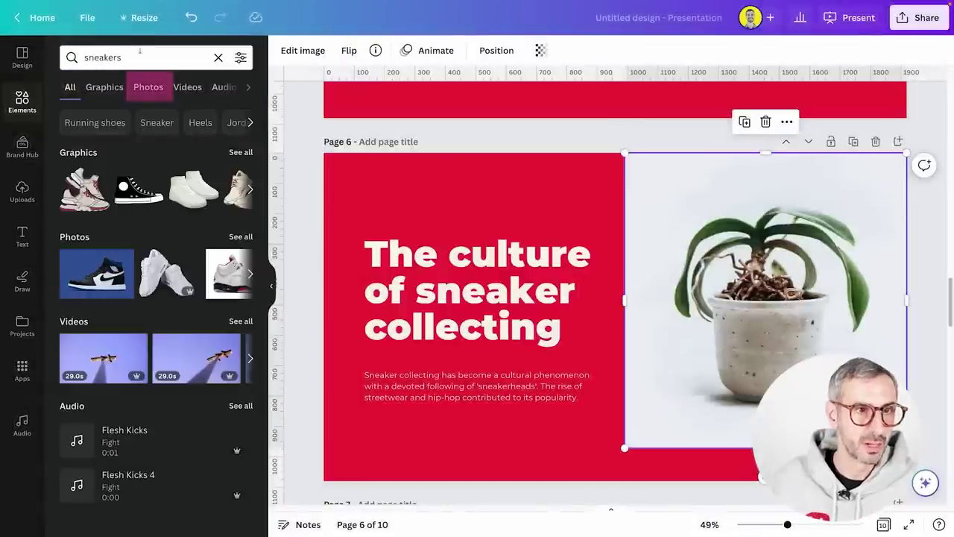
pyautogui.click(148, 87)
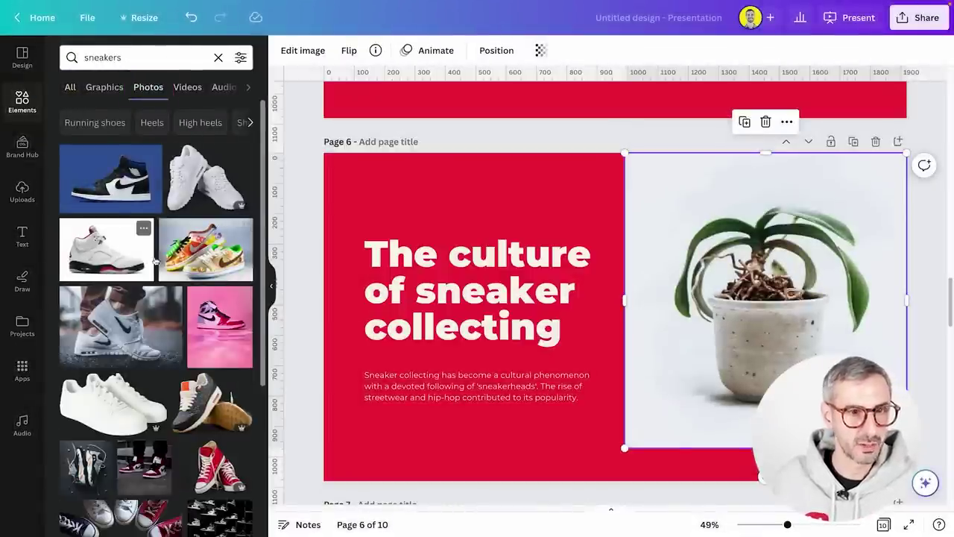
pyautogui.moveTo(206, 249); pyautogui.dragTo(639, 199)
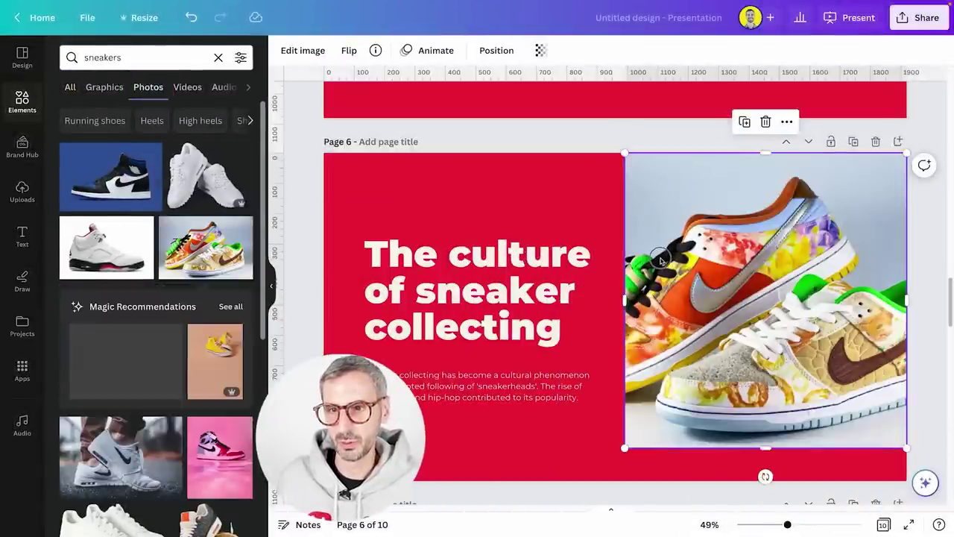
# - Shift the colourful sneakers photo to the right within its frame on page 6
pyautogui.doubleClick(850, 341)
pyautogui.moveTo(850, 341); pyautogui.dragTo(896, 326)
pyautogui.press('Return')
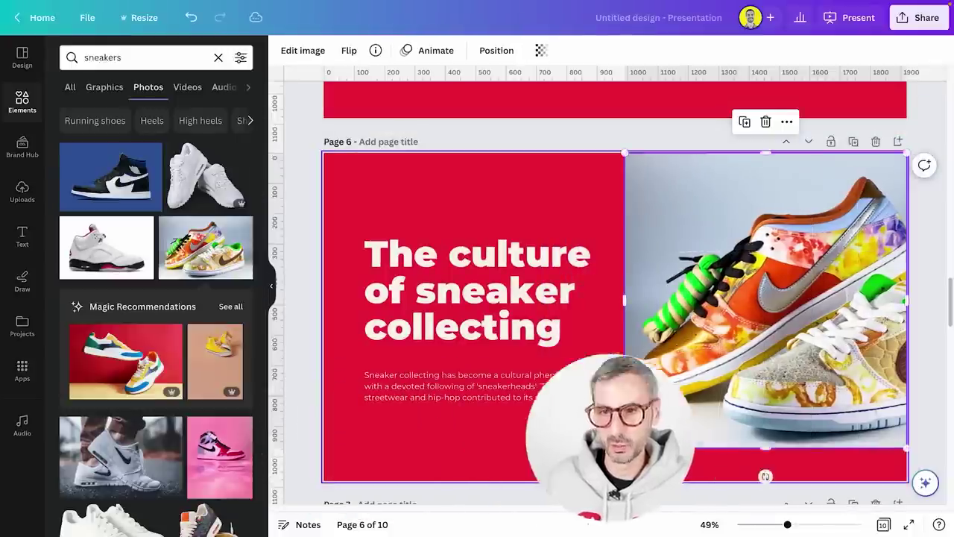
# - Replace the paper-heads photo on page 4 with the white high-top sneaker photo and shift it right within its frame
pyautogui.scroll(10, 690, 300)
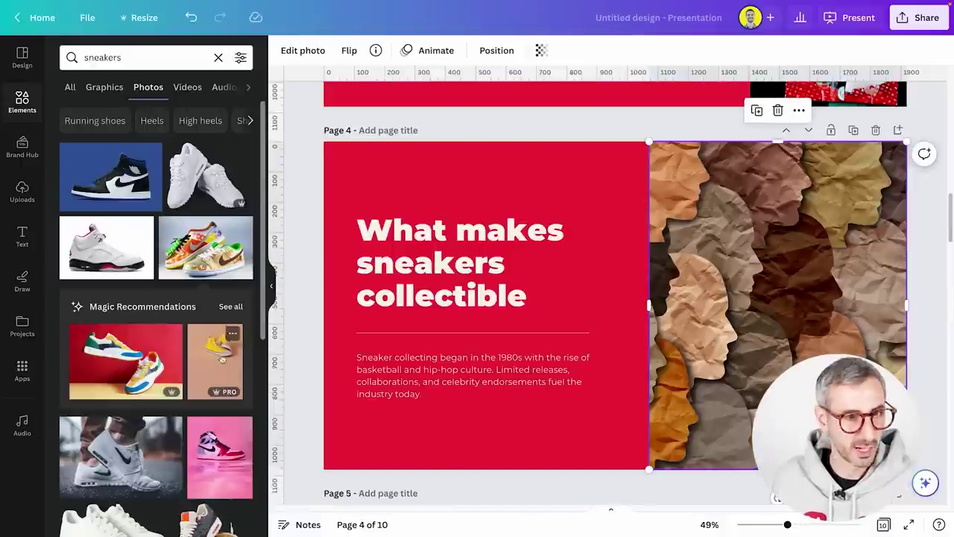
pyautogui.moveTo(101, 237); pyautogui.dragTo(775, 305)
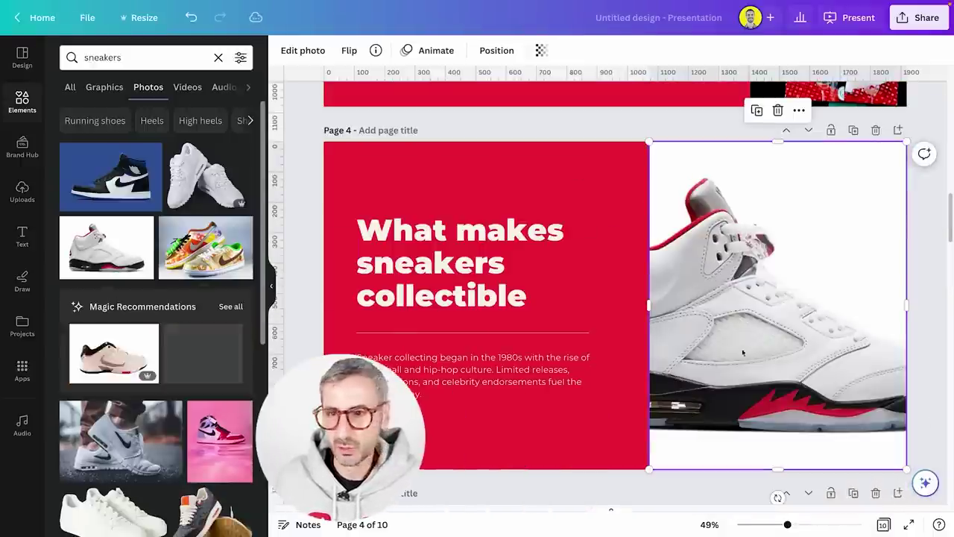
pyautogui.doubleClick(887, 350)
pyautogui.click(599, 466)
pyautogui.click(601, 443)
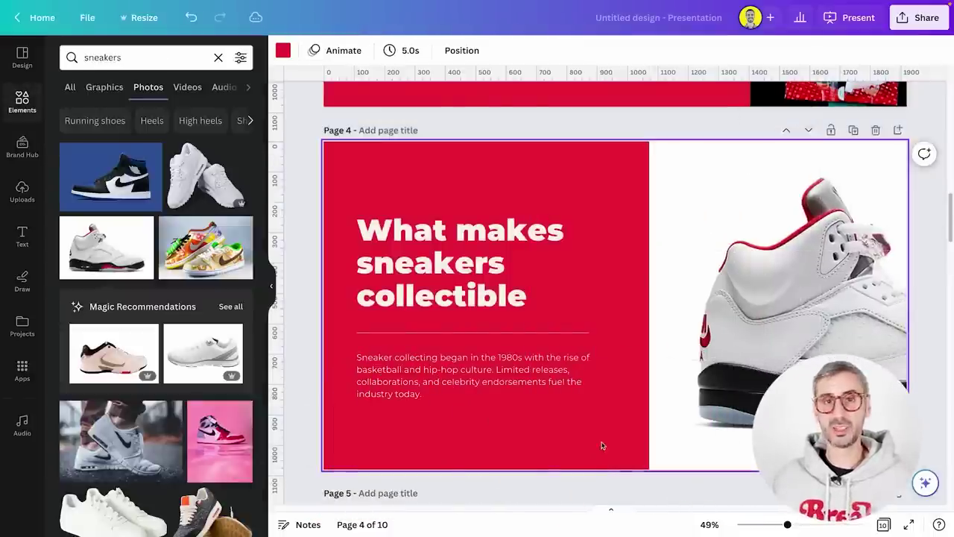
# - Show all the presentation's pages together in grid view
pyautogui.scroll(-8, 601, 443)
pyautogui.scroll(-2, 580, 438)
pyautogui.click(883, 524)
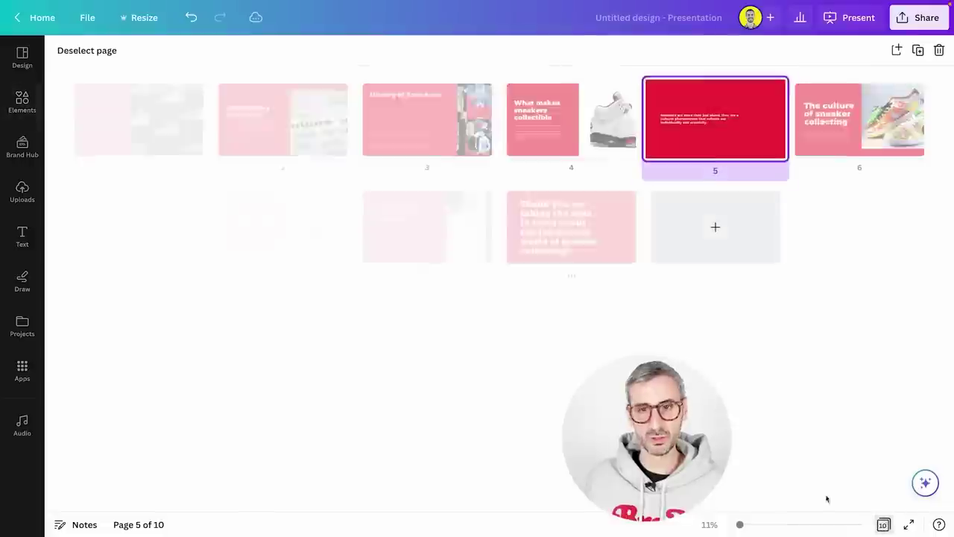